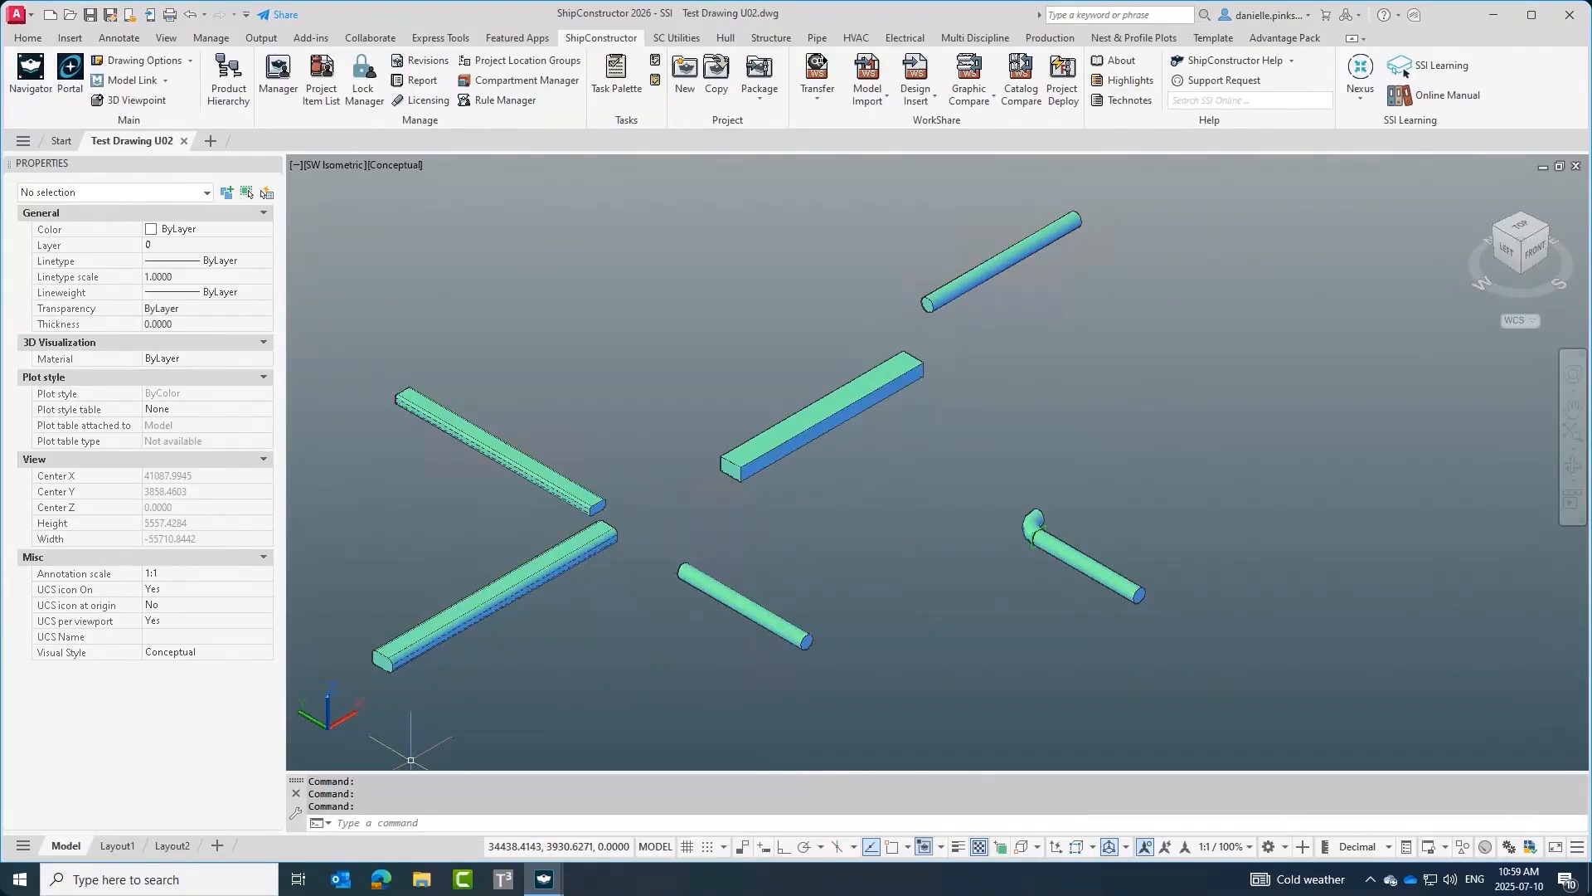
Open the Navigator and browse the project tree to the U02 unit's Electrical wireway drawings.
left_click(580, 689)
left_click(579, 689)
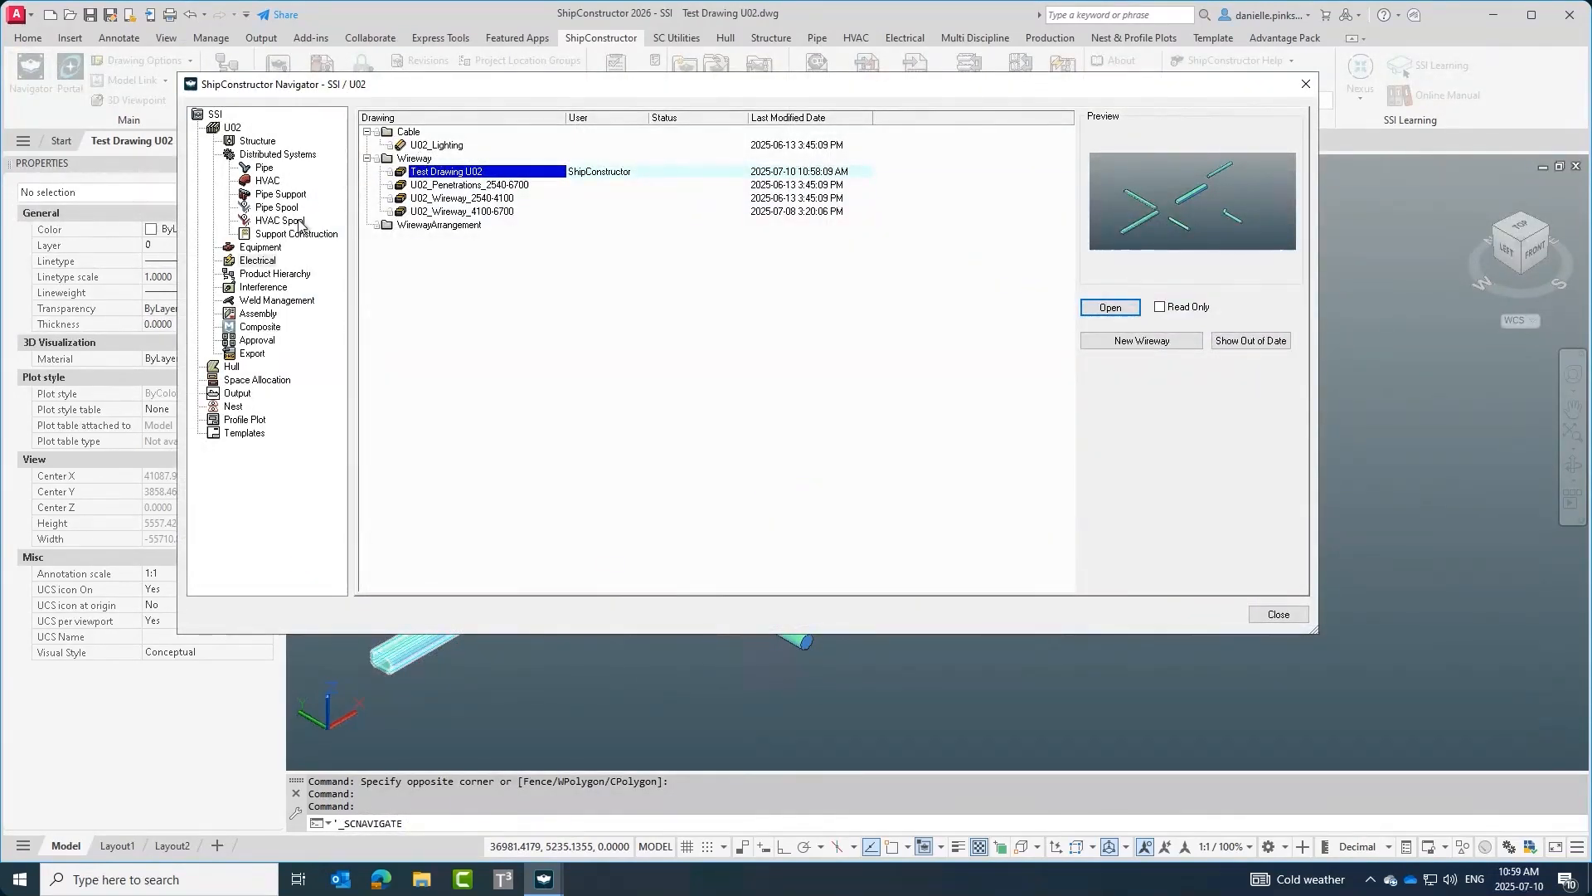
left_click(232, 129)
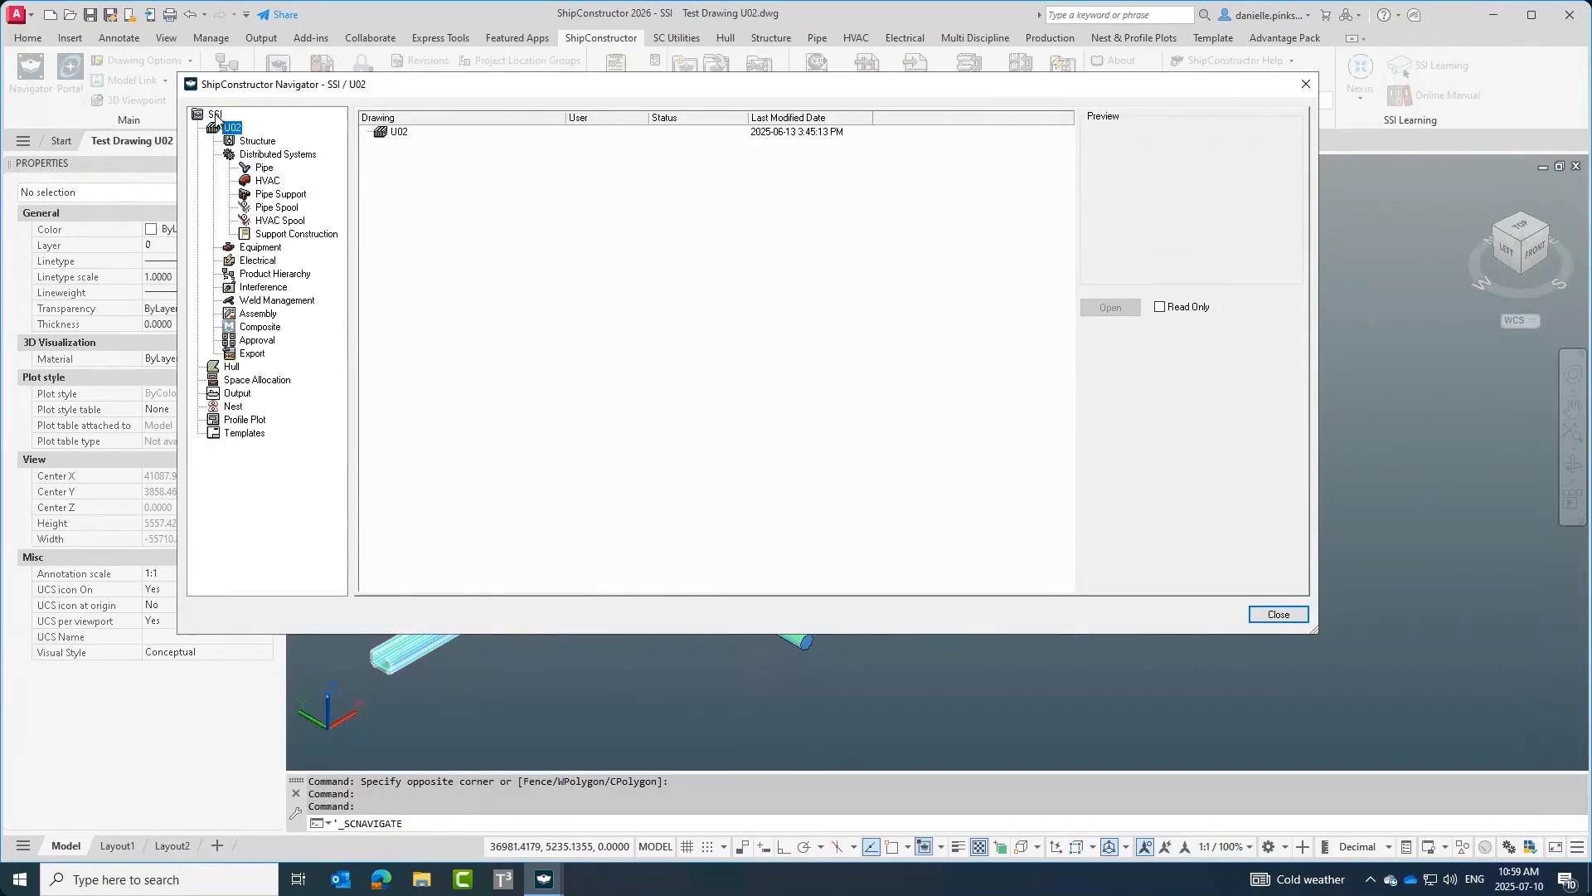
left_click(215, 115)
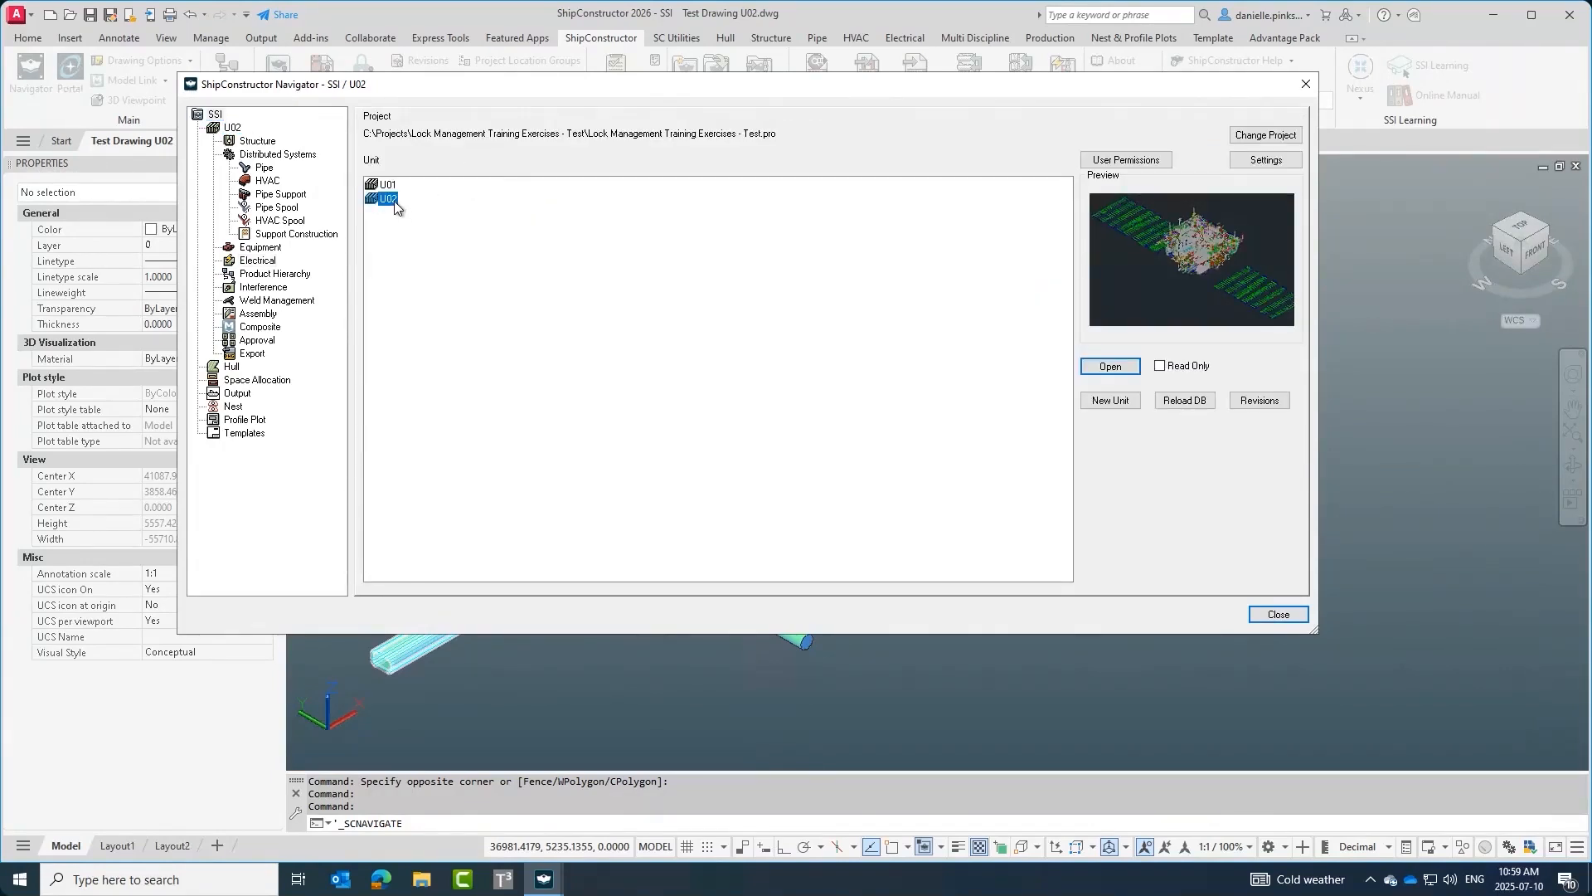
left_click(256, 261)
left_click(418, 158)
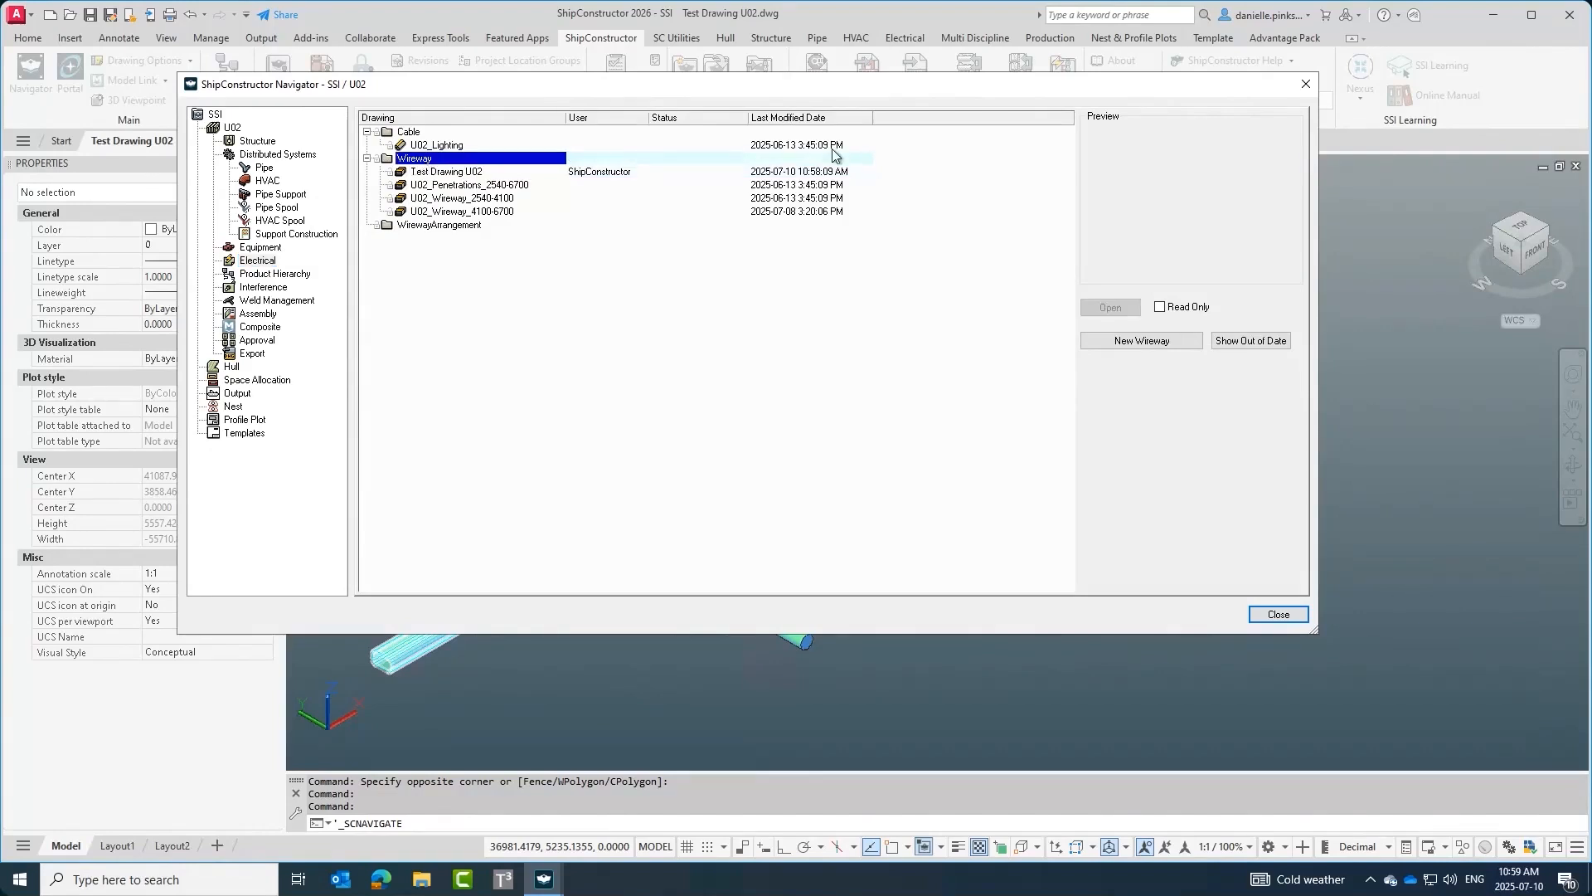
Open the New Electrical Wireway Drawing dialog, cancel it, and close the Navigator.
left_click(1111, 341)
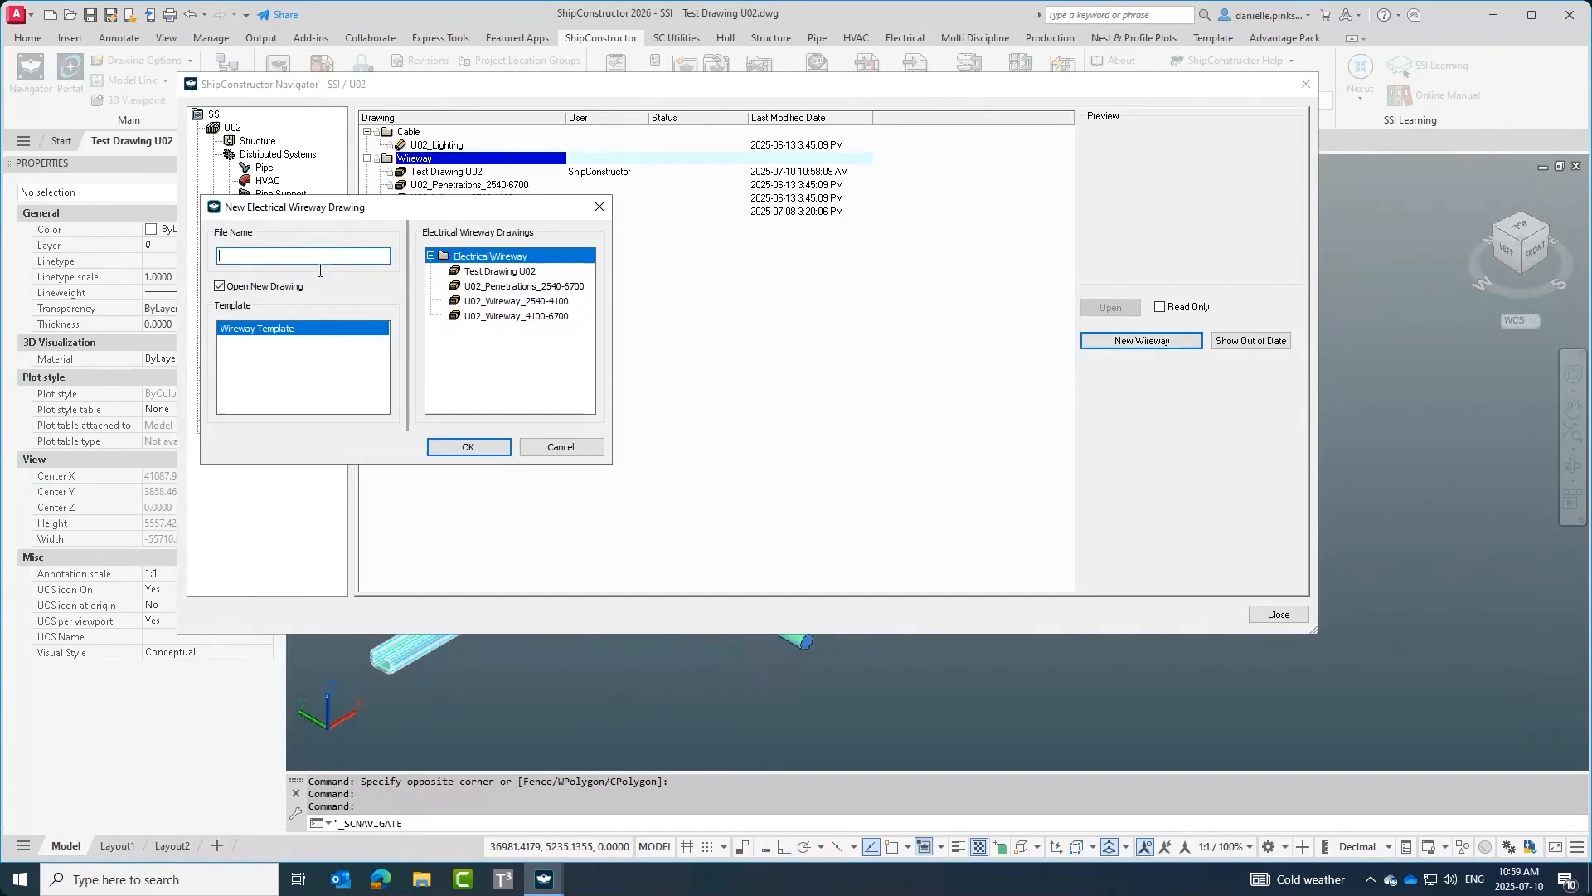
left_click(562, 448)
left_click(477, 173)
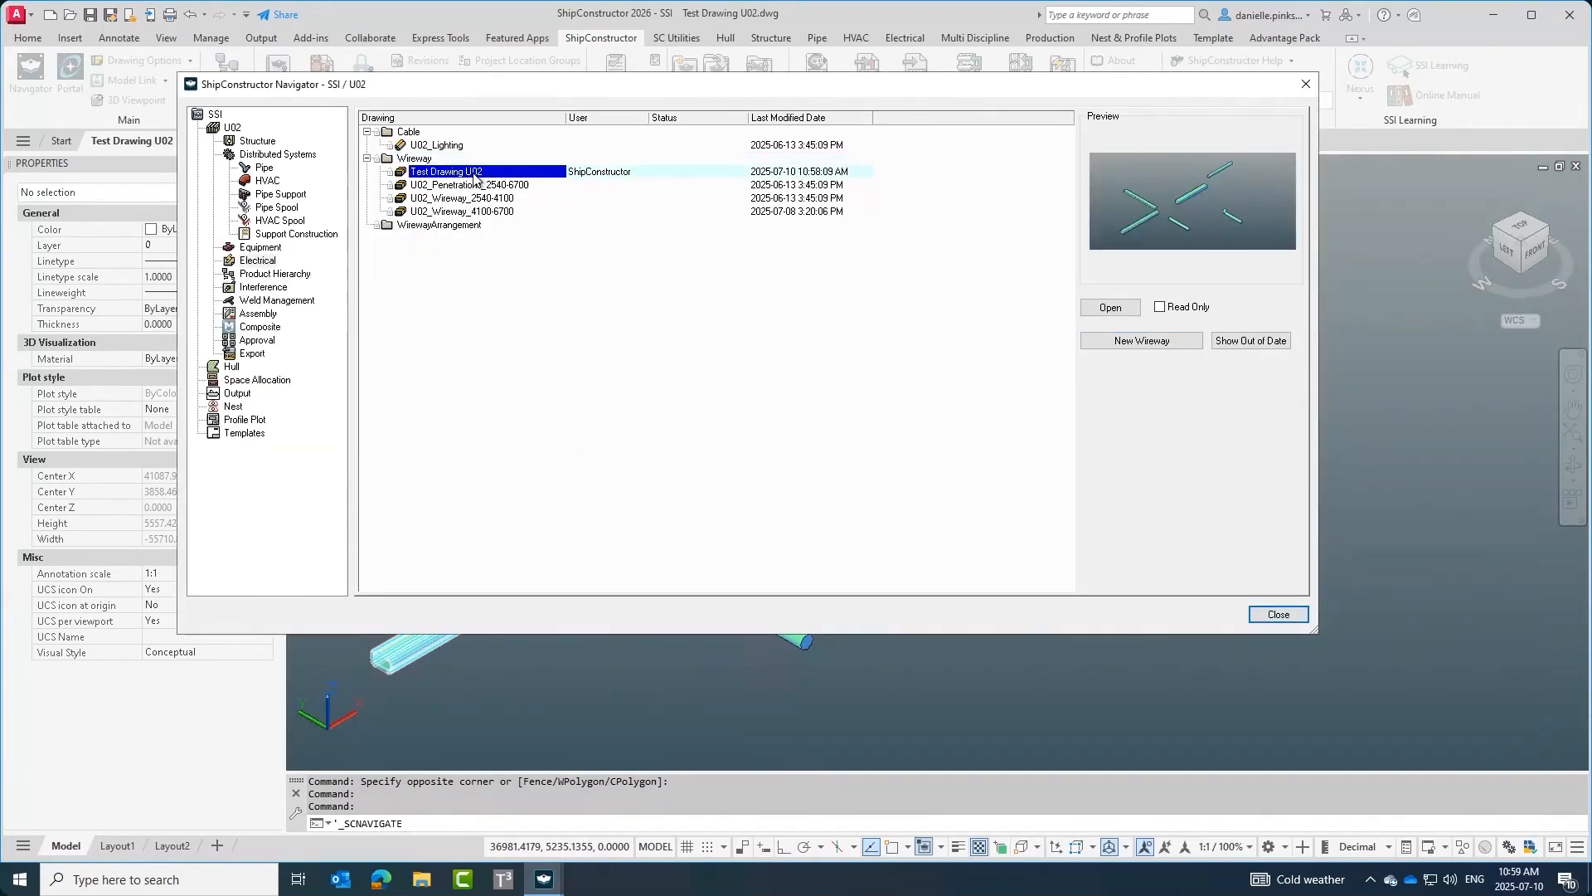
left_click(1277, 614)
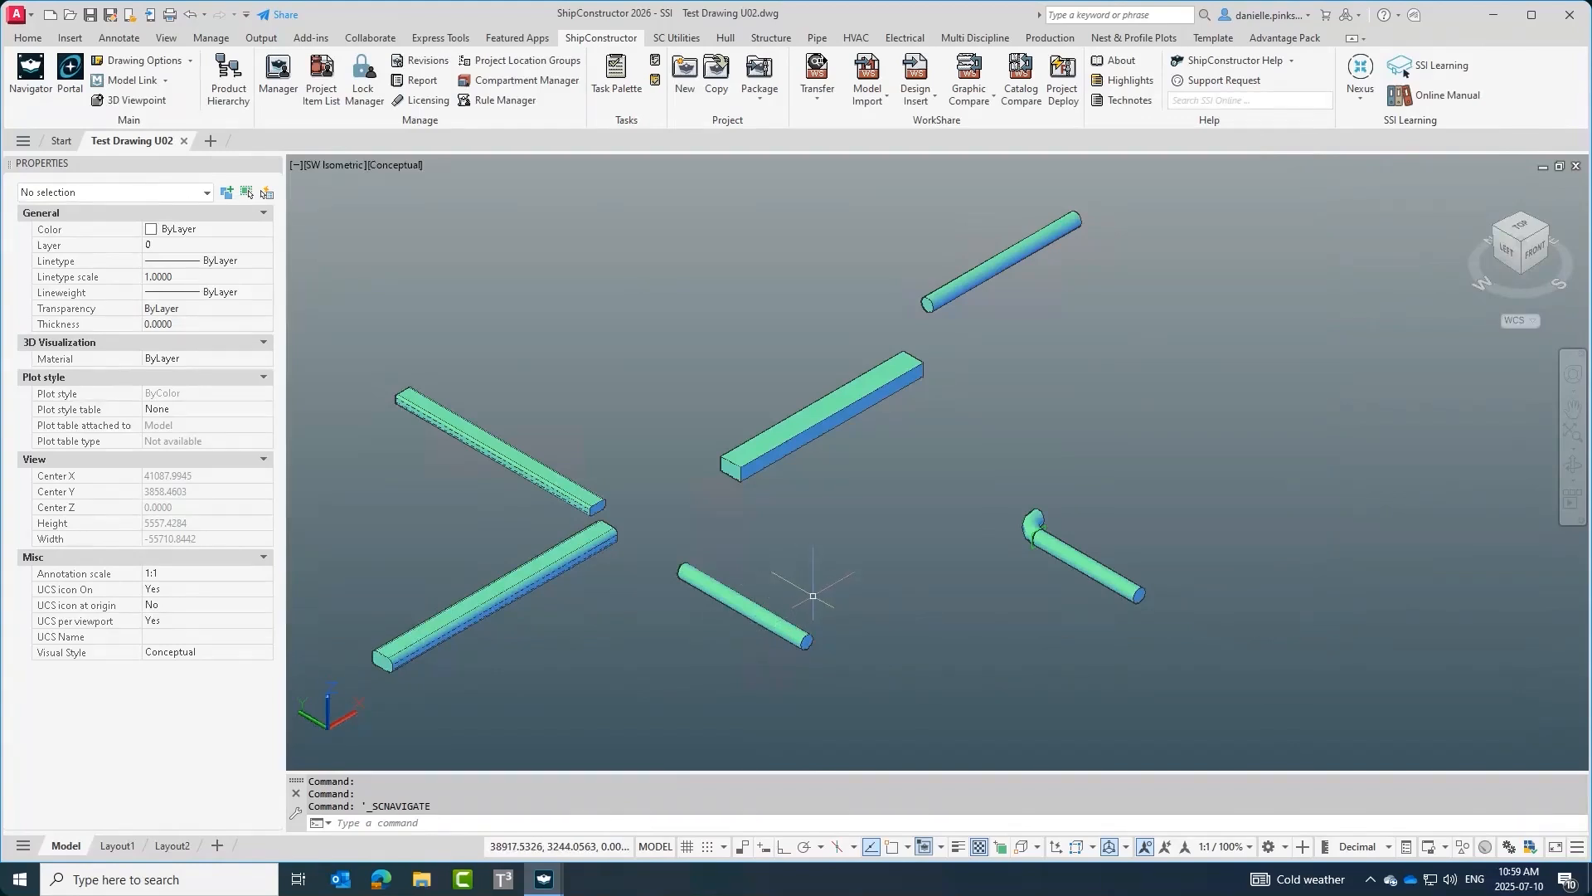
Orbit the model view and save the drawing.
middle_click_drag(800, 584, 761, 577, "shift")
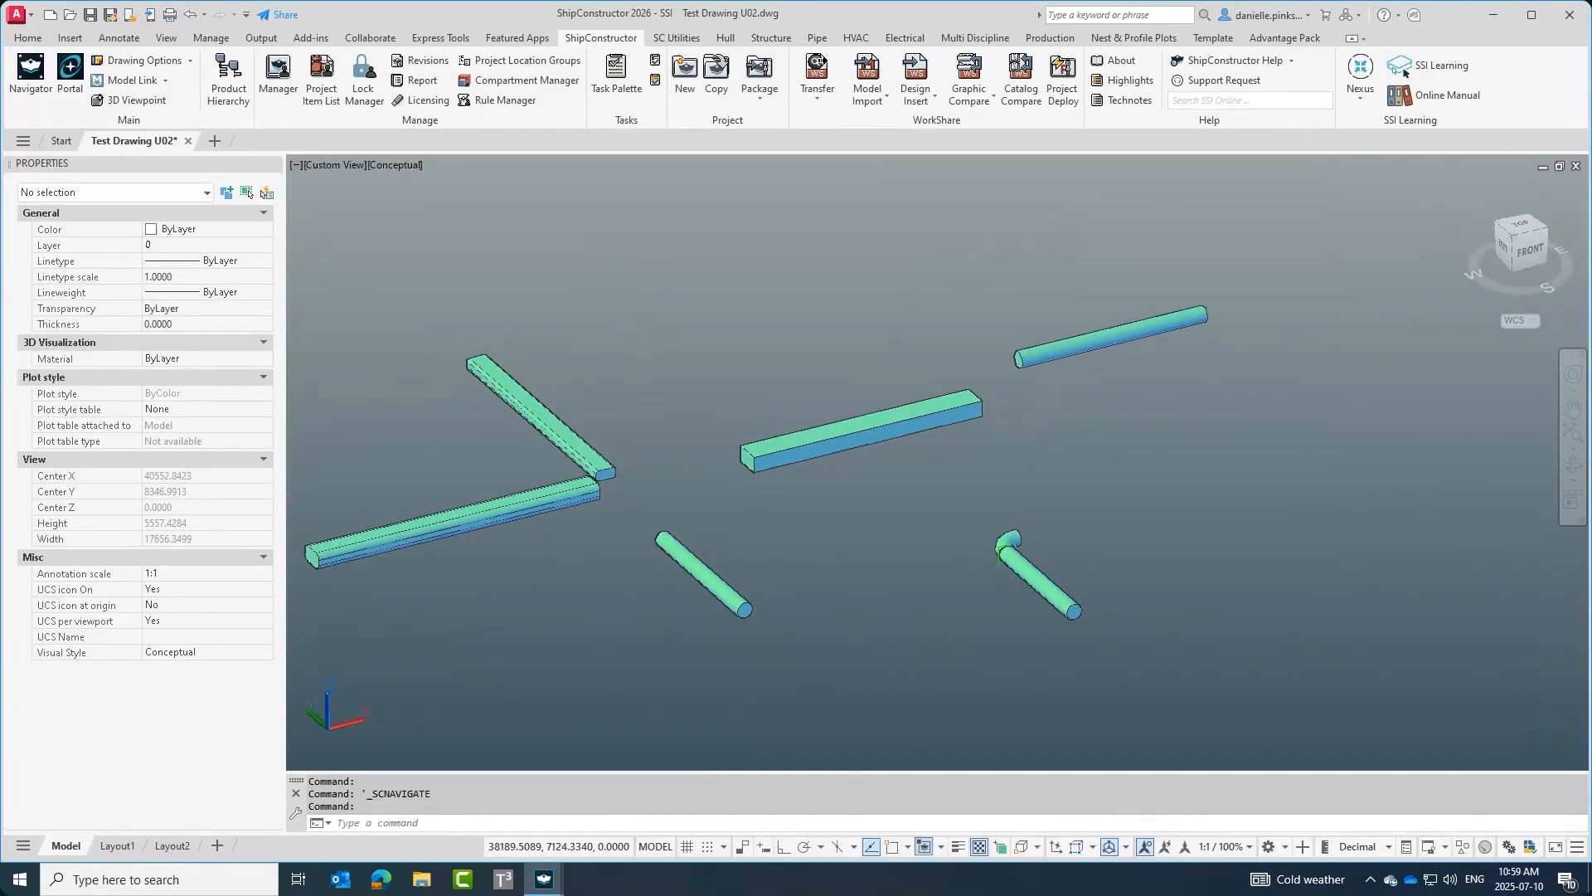
key("ctrl+s")
Zoom and pan around the model to examine the wireway spaces.
middle_click_drag(884, 476, 924, 527, "shift")
scroll(853, 445, "up", 2)
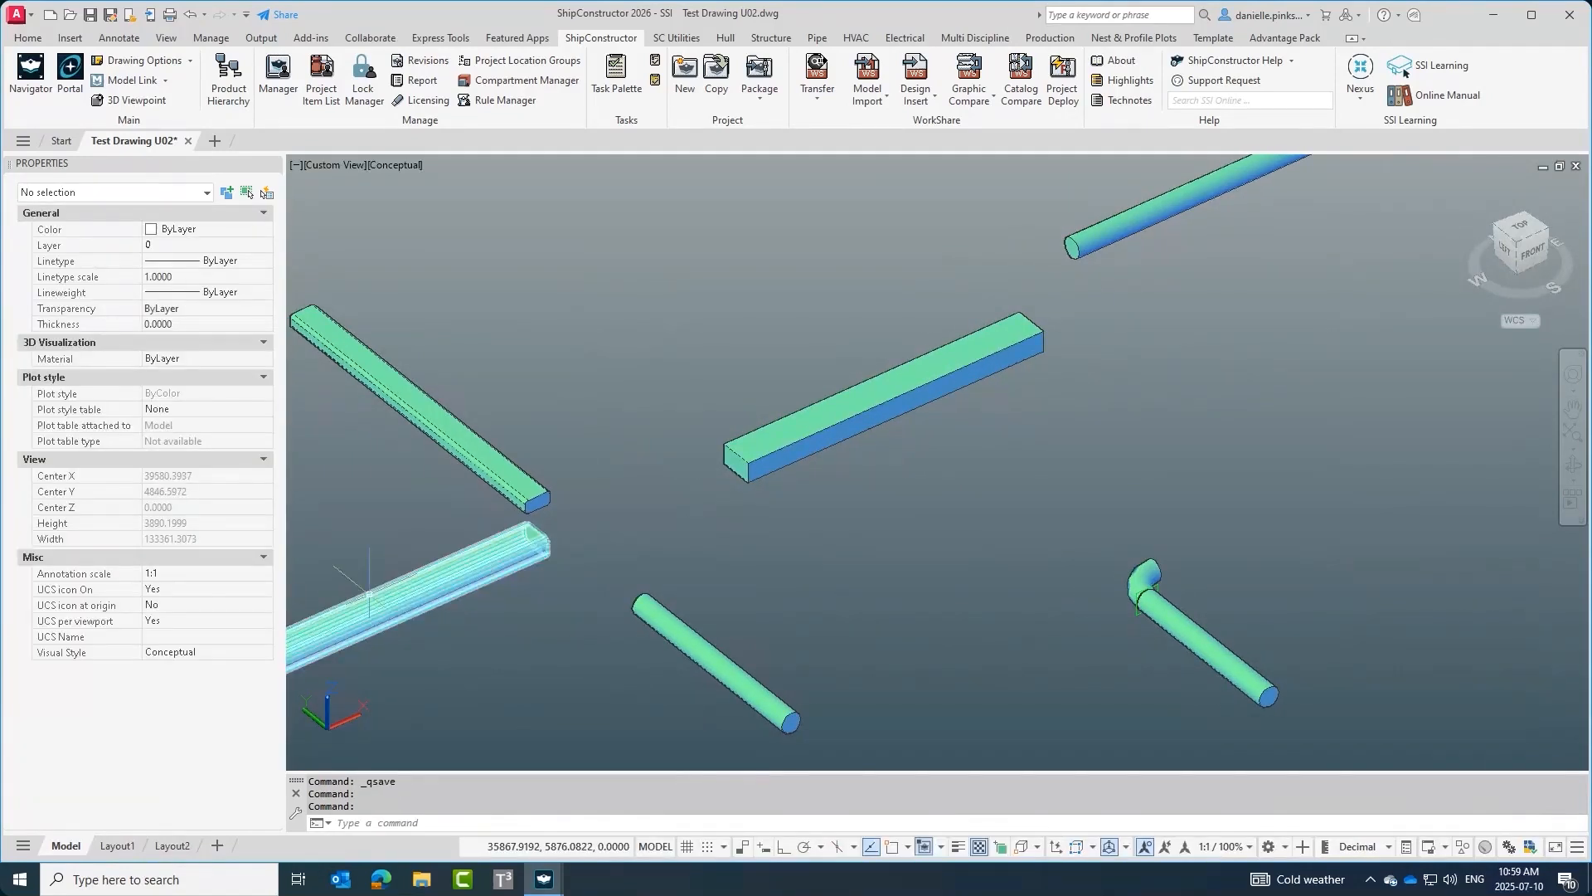
left_click(863, 526)
middle_click_drag(864, 526, 919, 502)
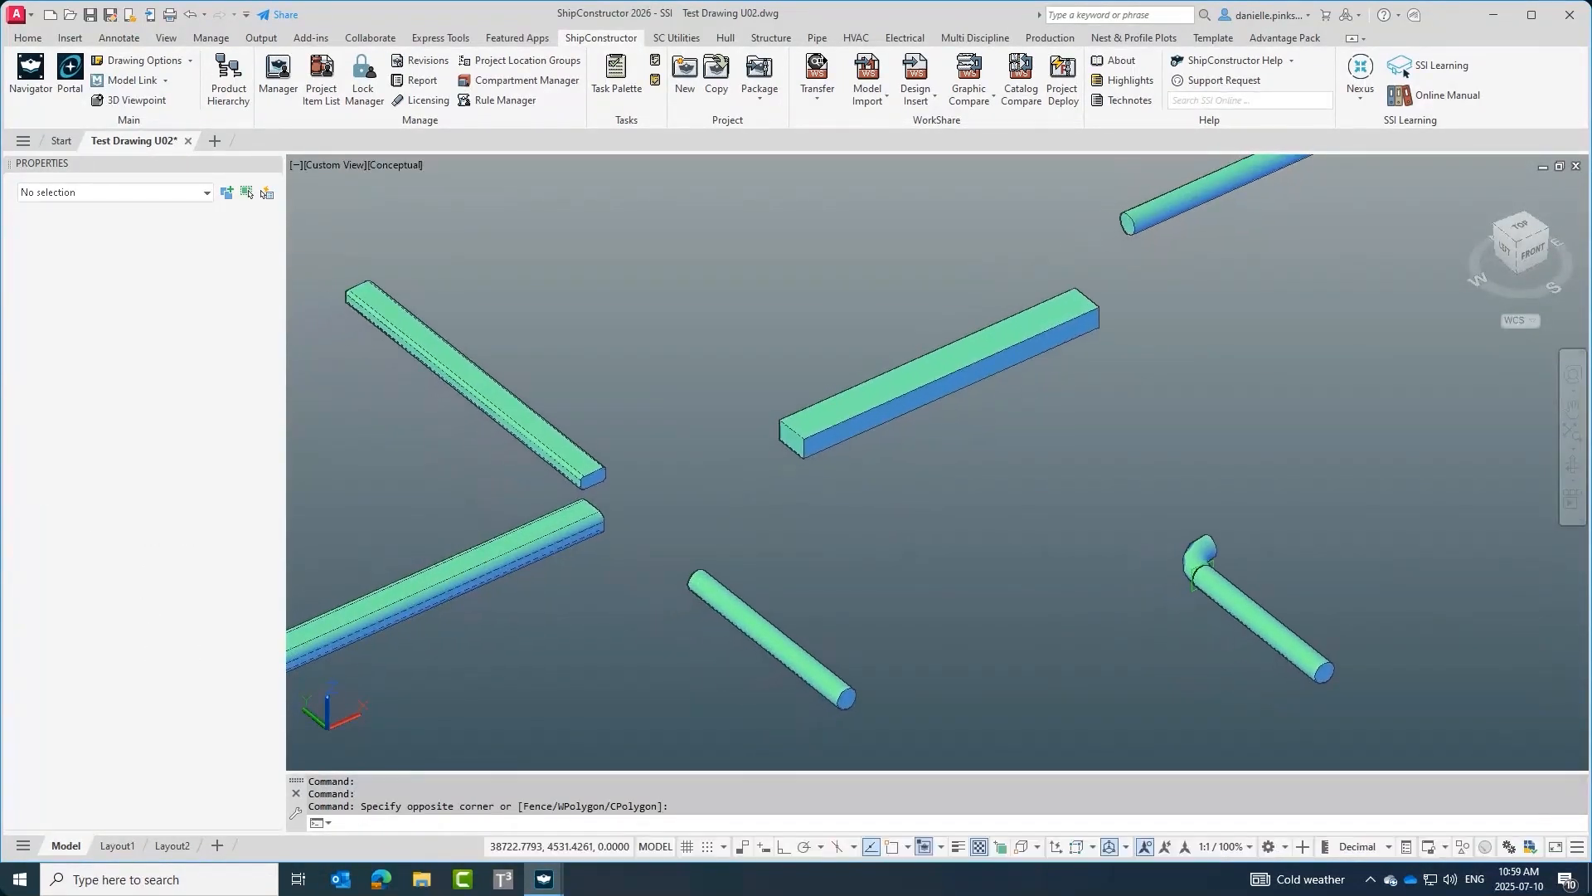
left_click(824, 363)
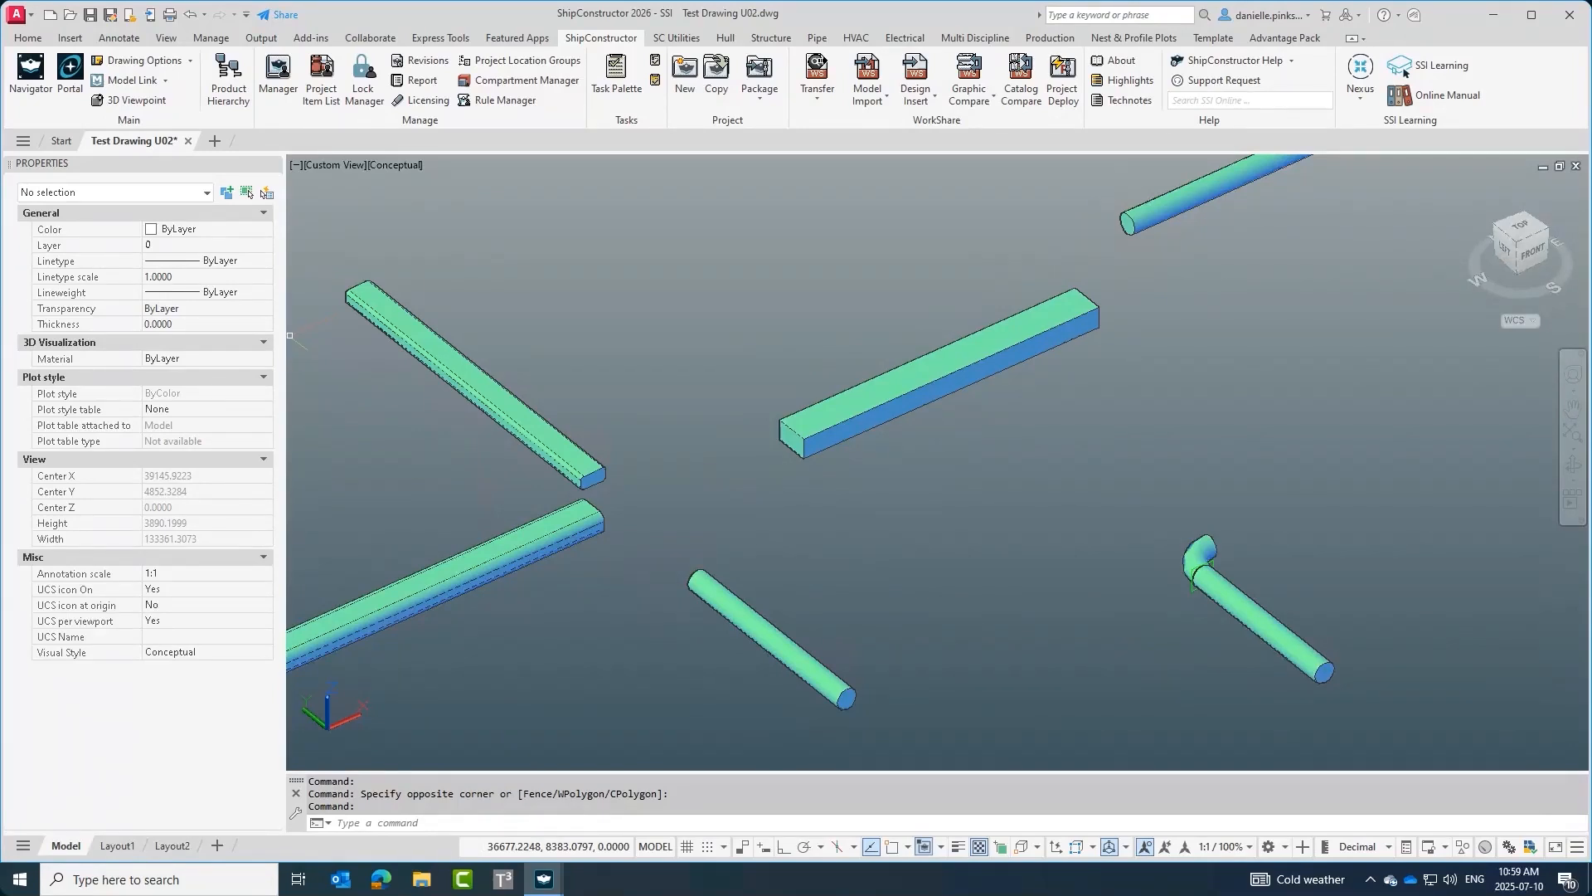
left_click(559, 737)
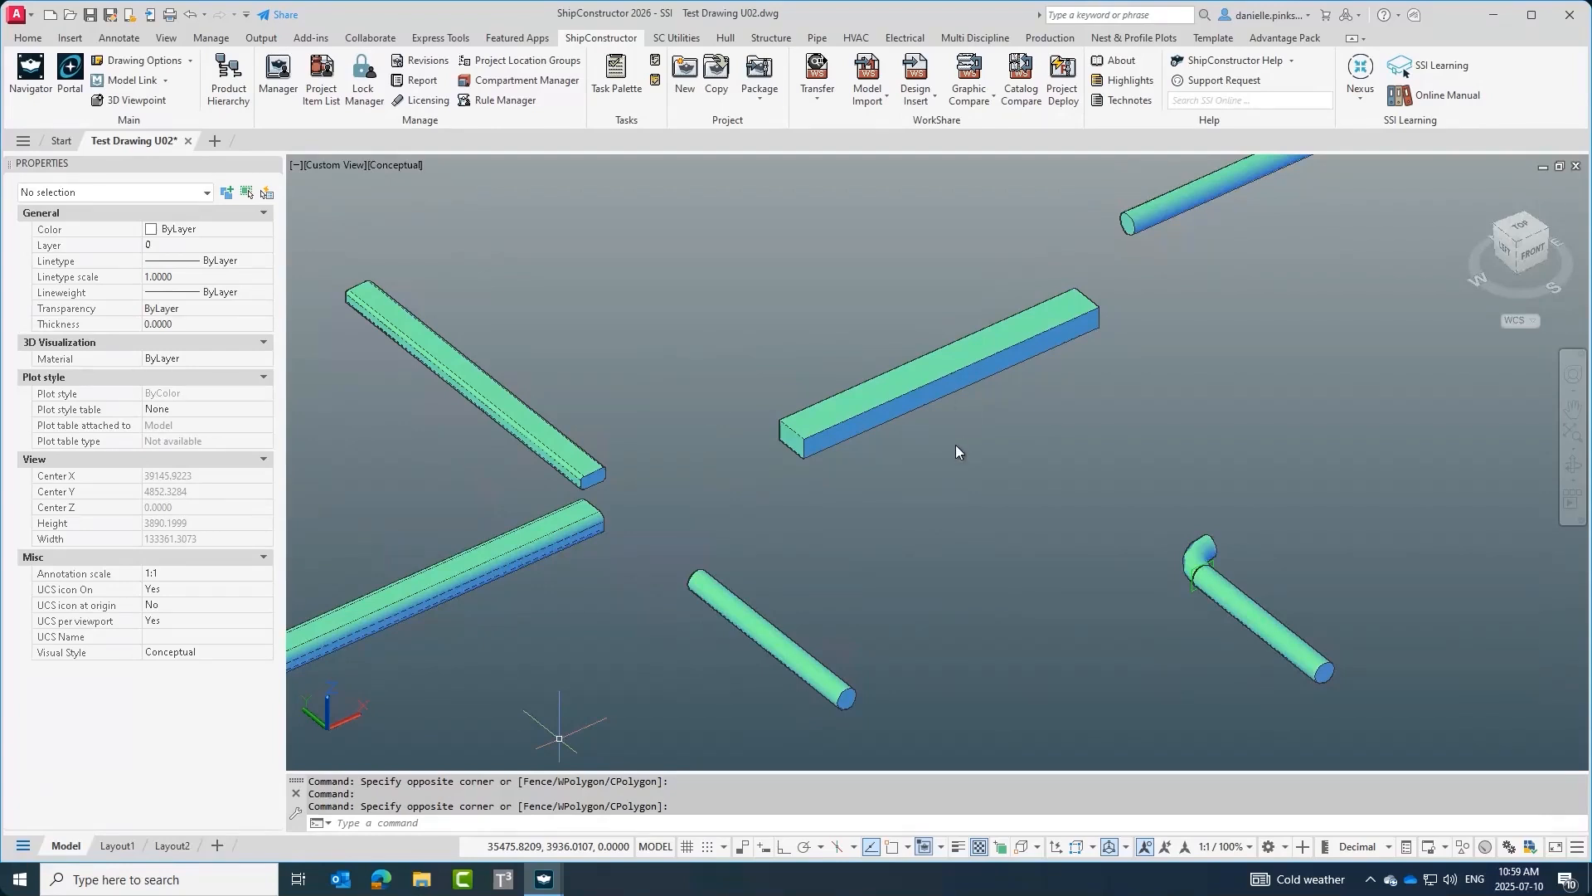
scroll(862, 526, "down", 2)
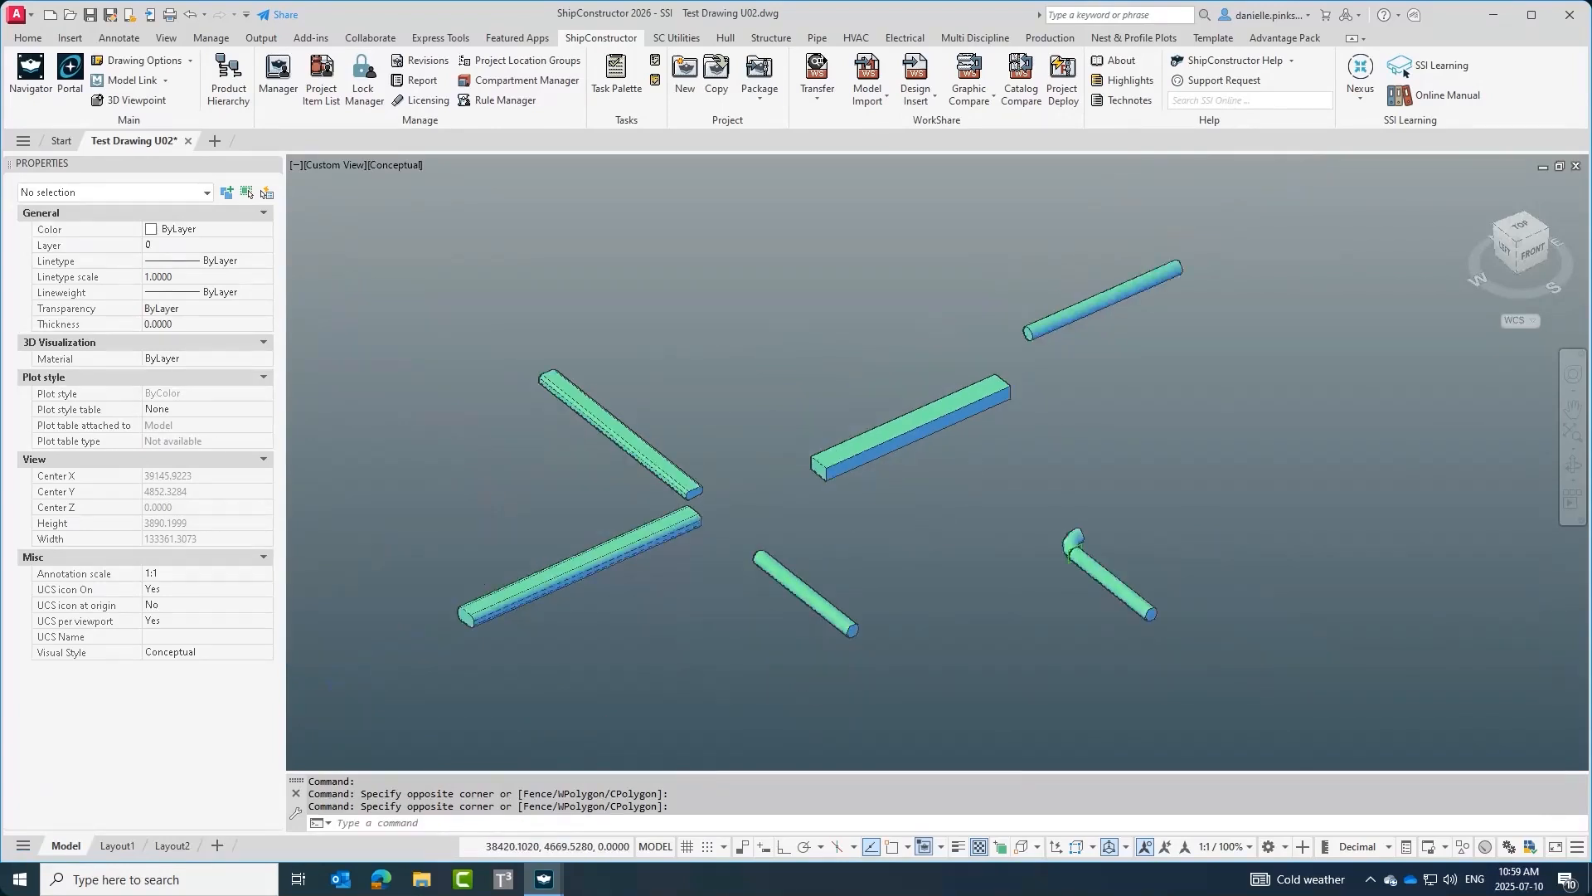
scroll(959, 525, "up", 3)
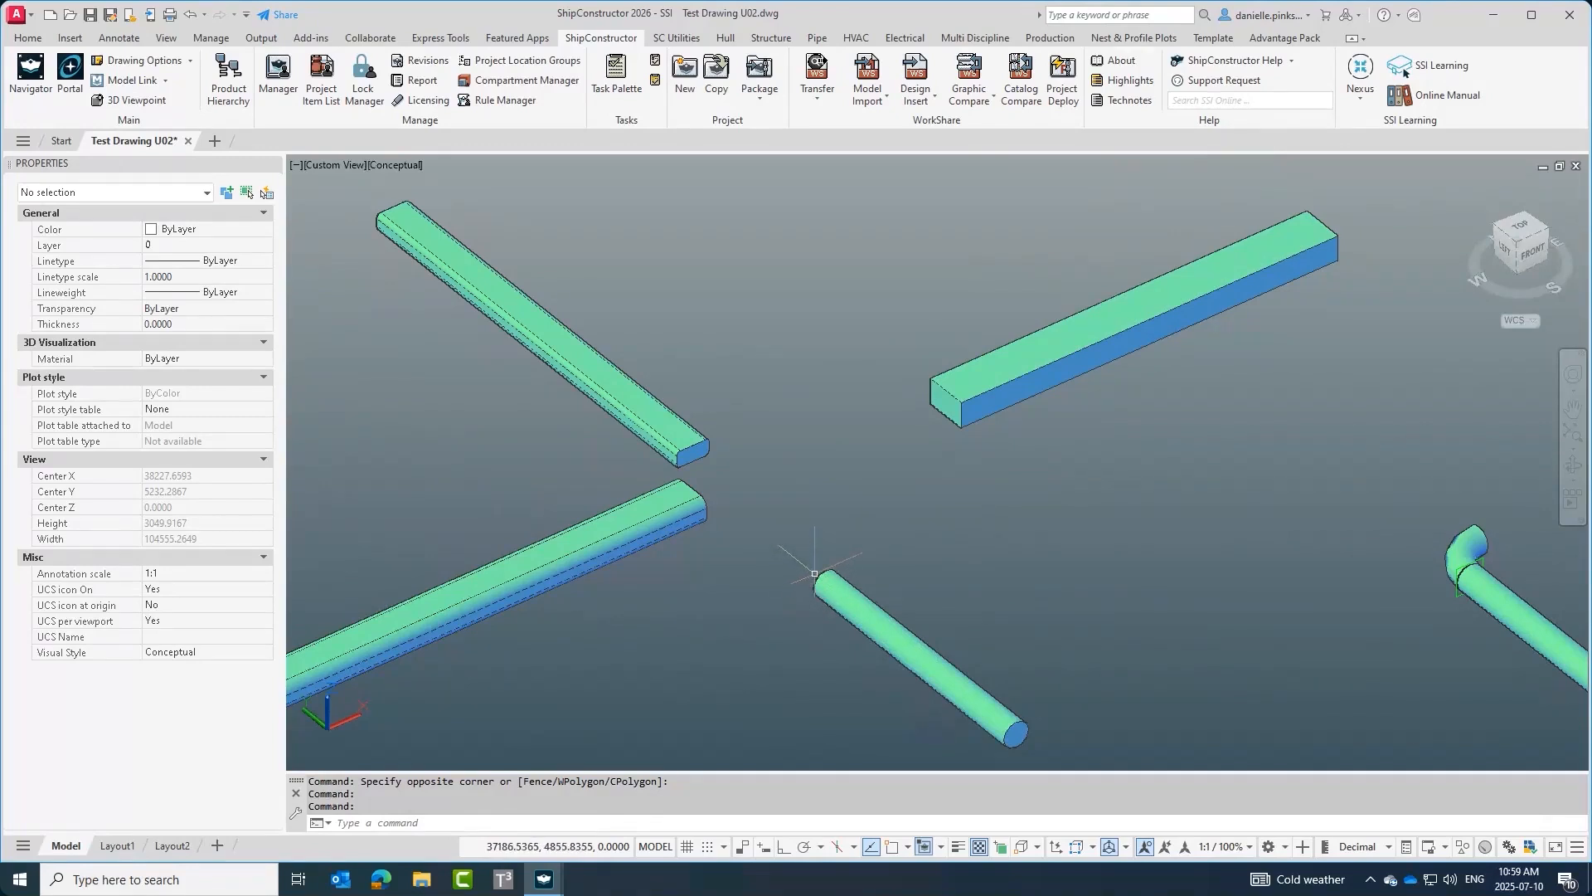
Orbit close to the wireway ends and pick individual ends to examine them.
middle_click_drag(824, 569, 770, 521)
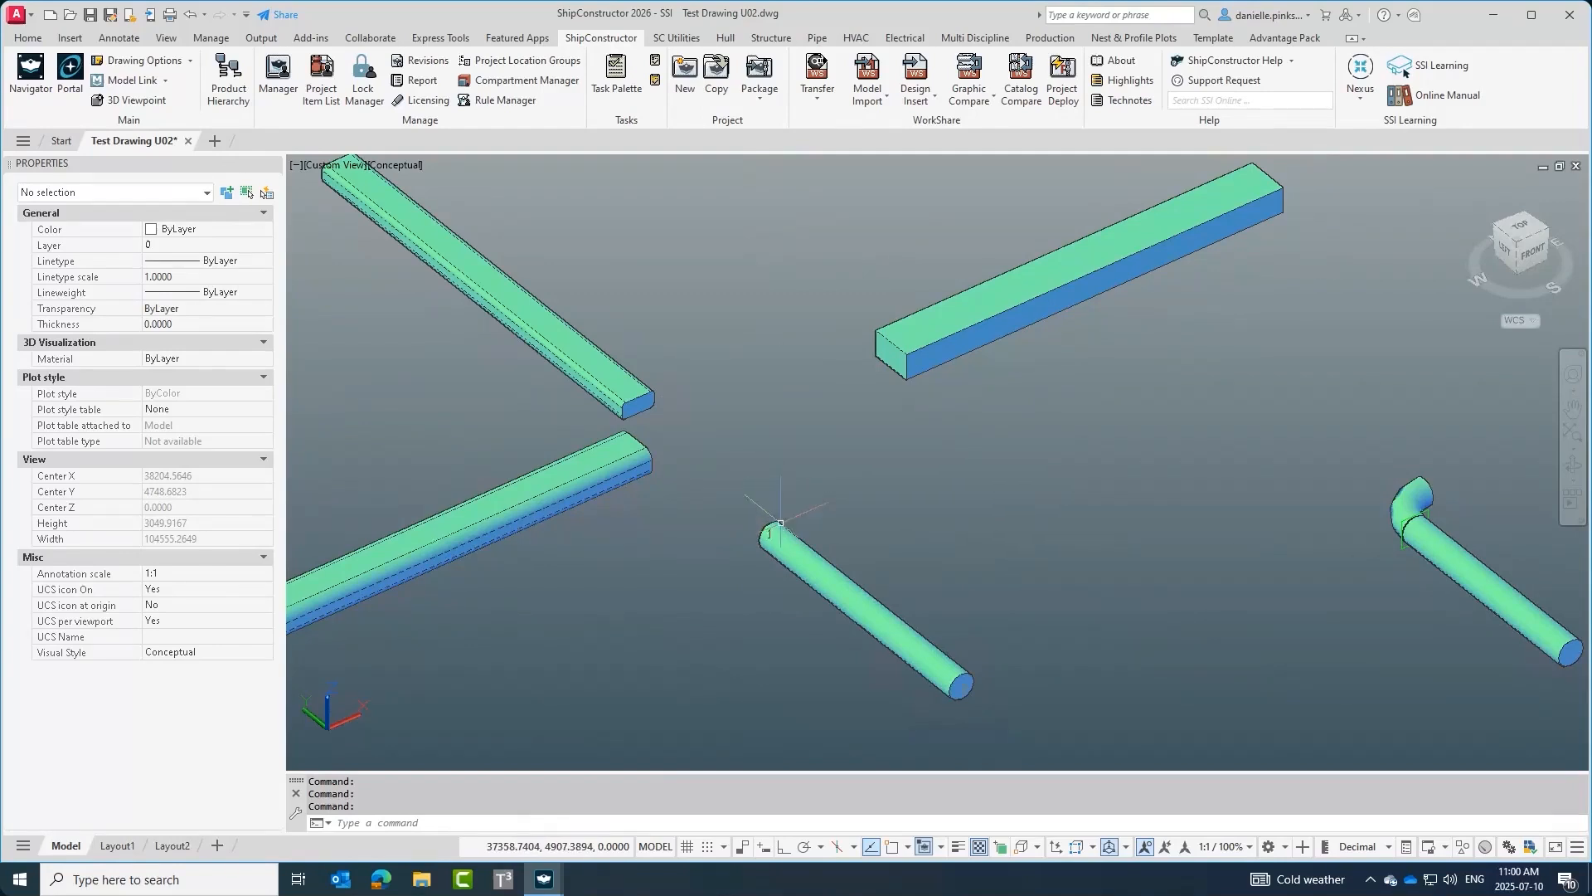
scroll(607, 384, "up", 1)
middle_click_drag(917, 431, 857, 413)
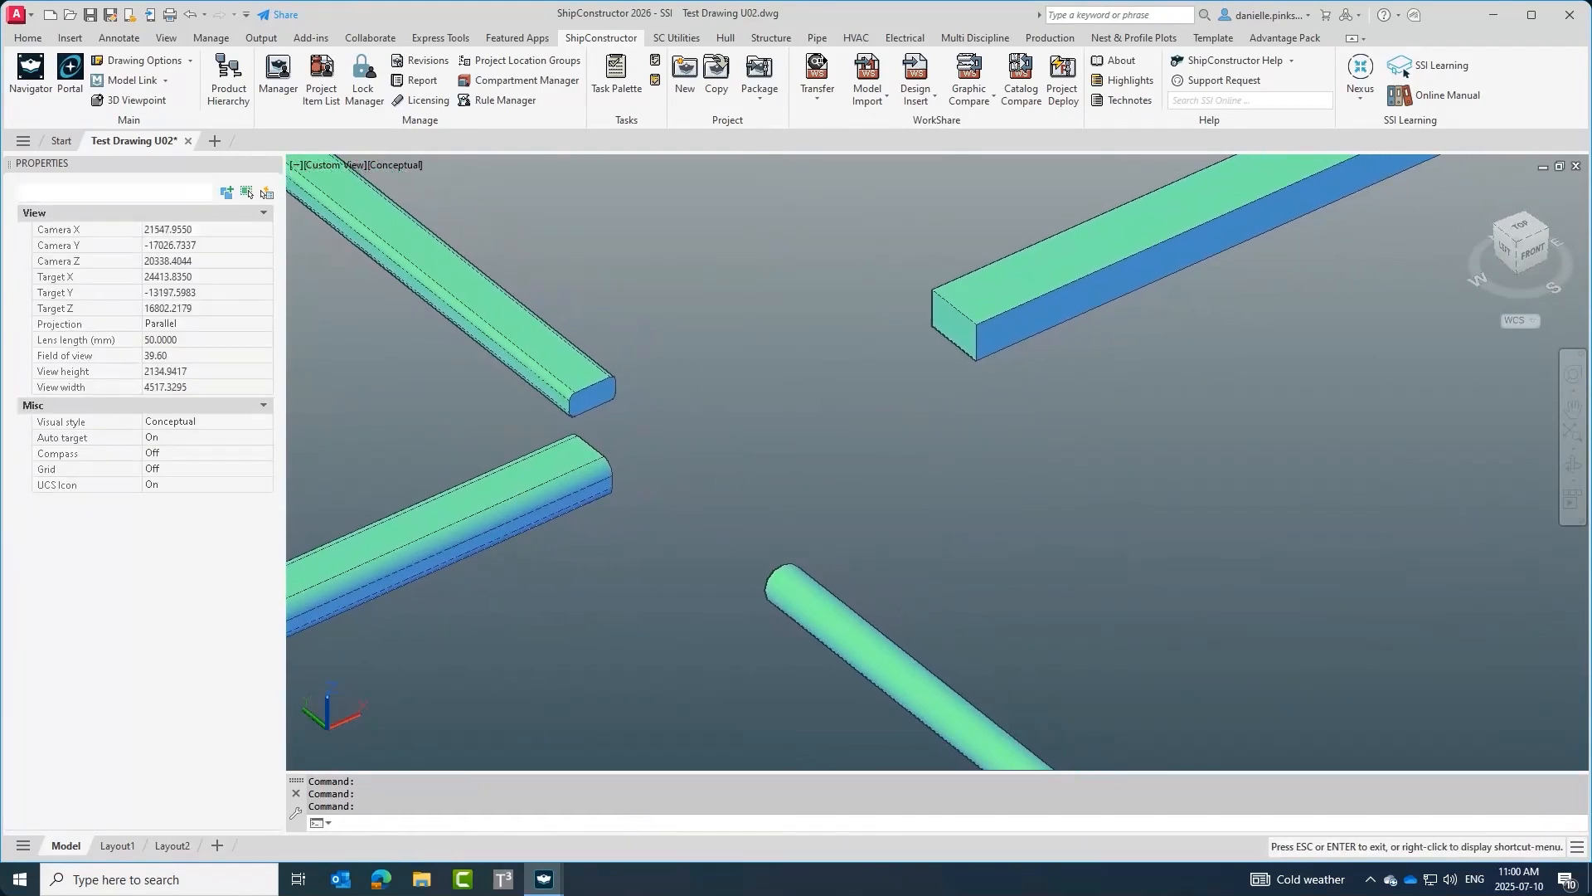
key("Escape")
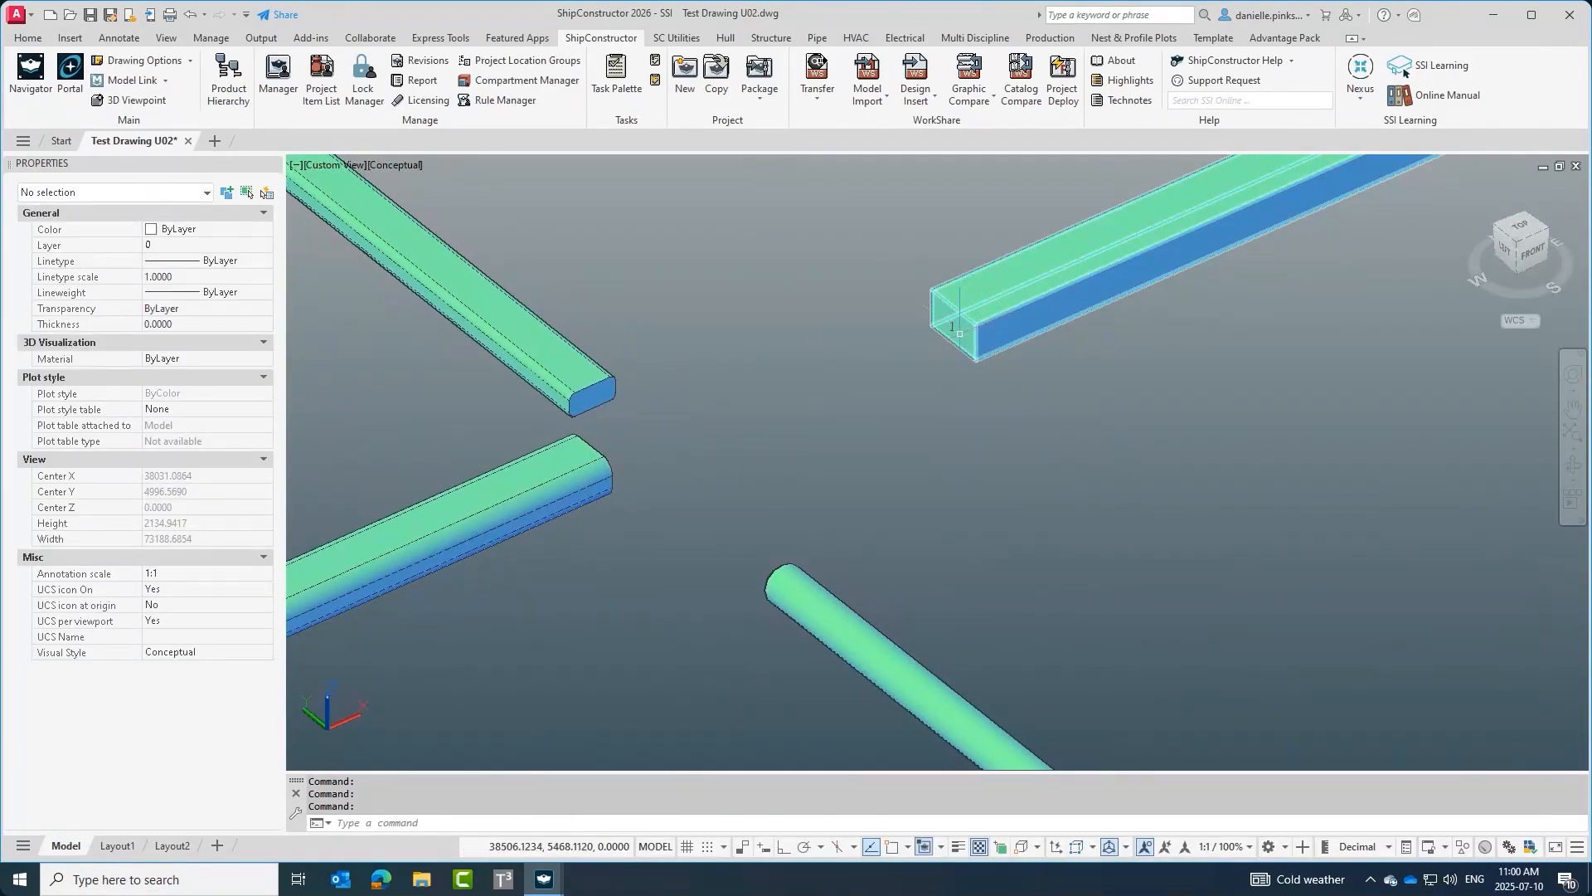
left_click(962, 336)
key("Escape")
middle_click_drag(996, 331, 935, 358)
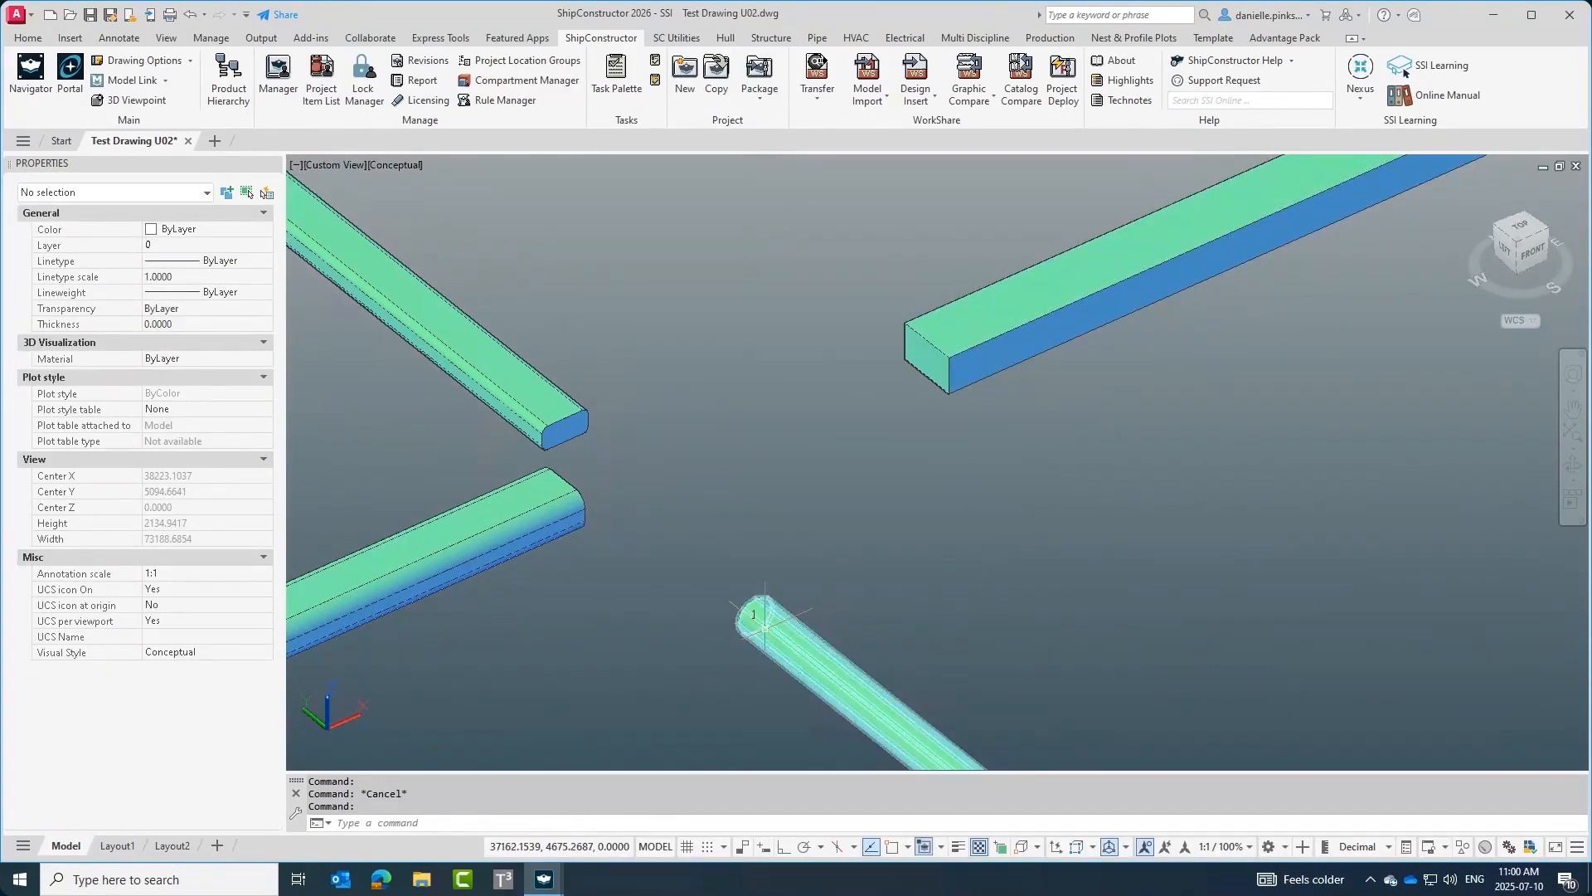
left_click(788, 634)
key("Escape")
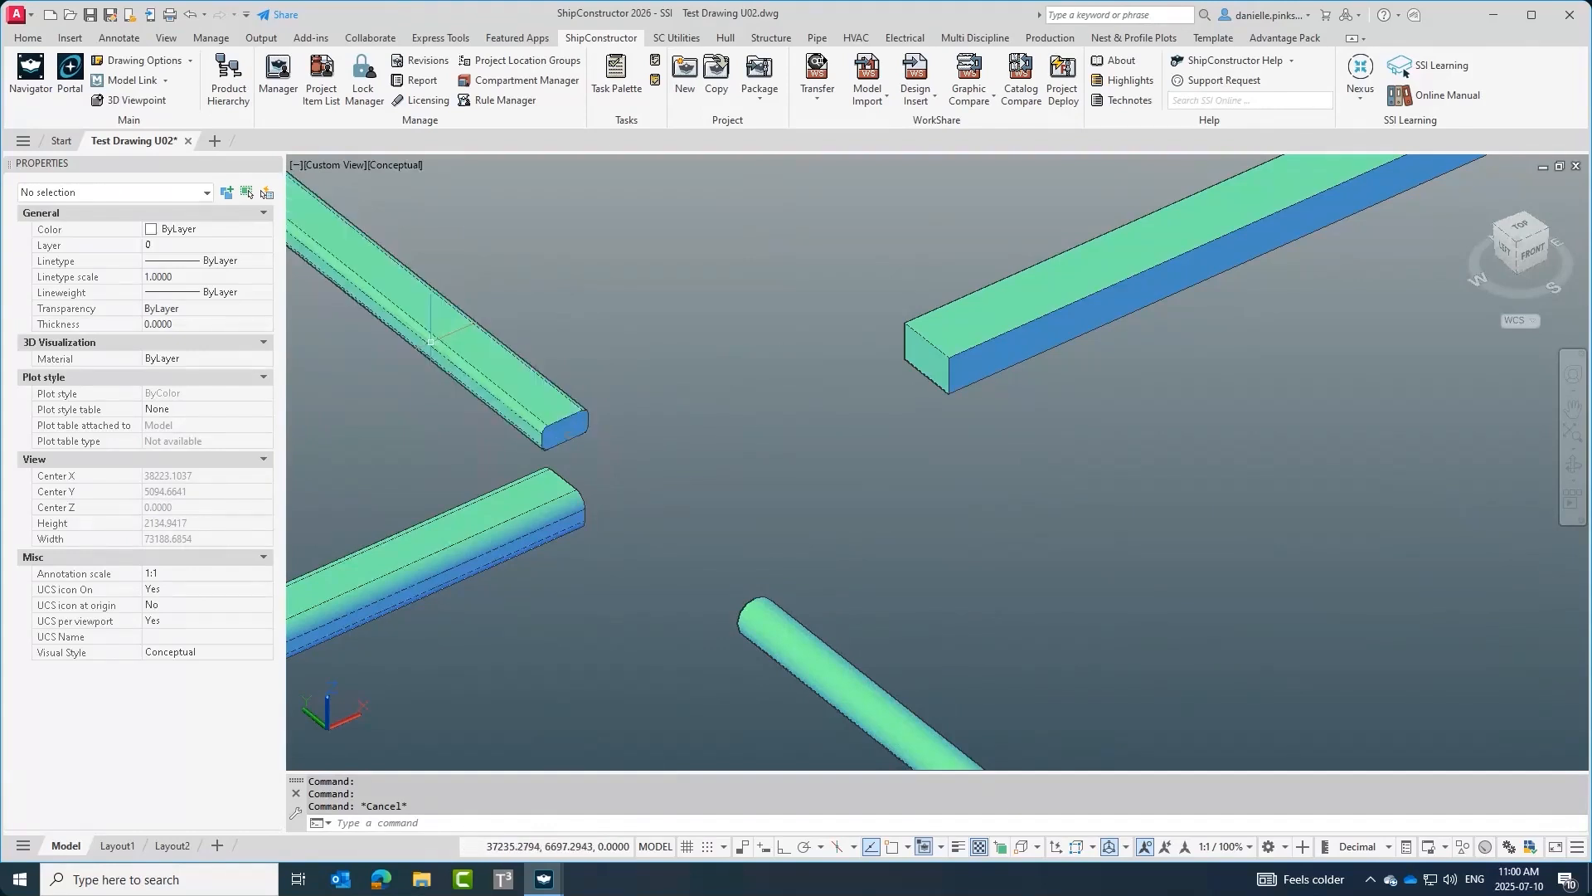
left_click(430, 340)
key("Escape")
mouse_move(937, 384)
middle_mouse_down()
mouse_move(881, 408)
mouse_move(940, 384)
middle_mouse_up()
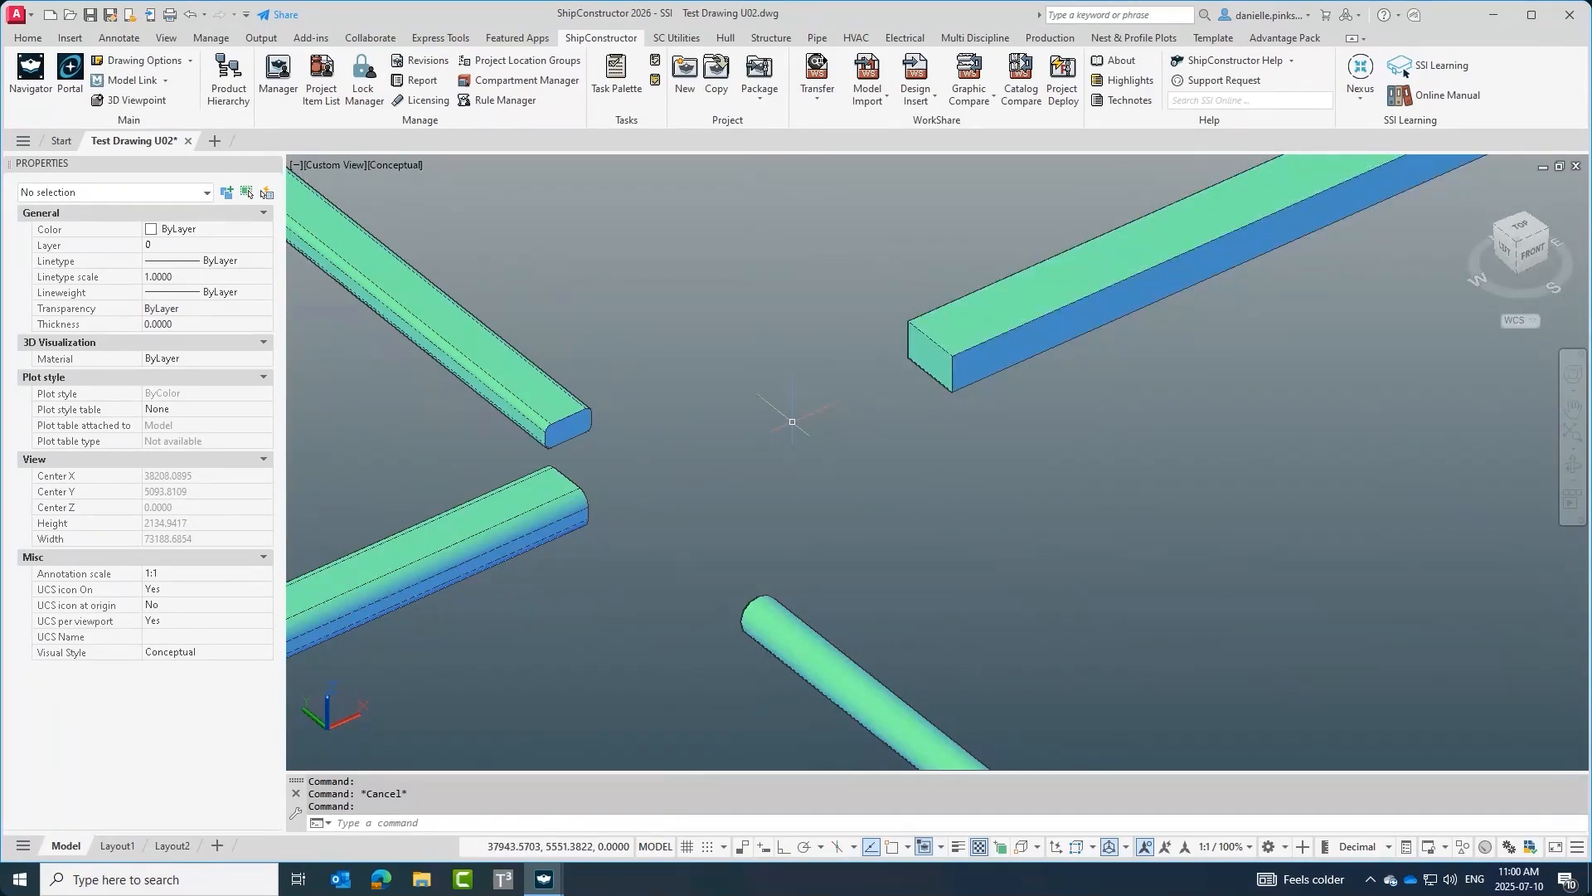
Change the selected wireway space's profile shape to Round, then undo the change.
left_click(538, 394)
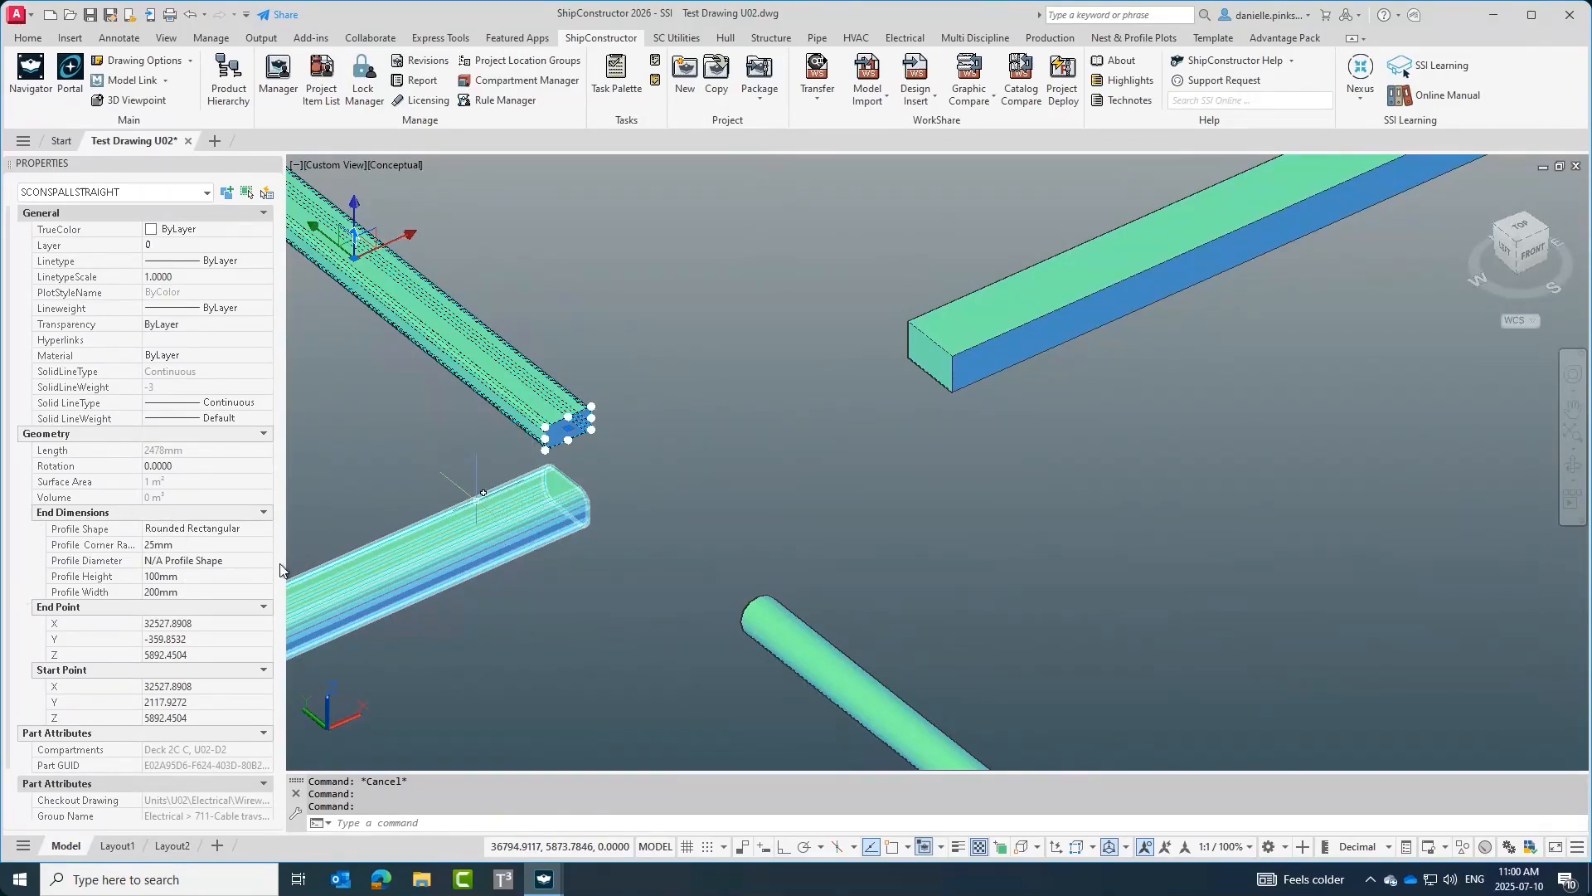
left_click(201, 531)
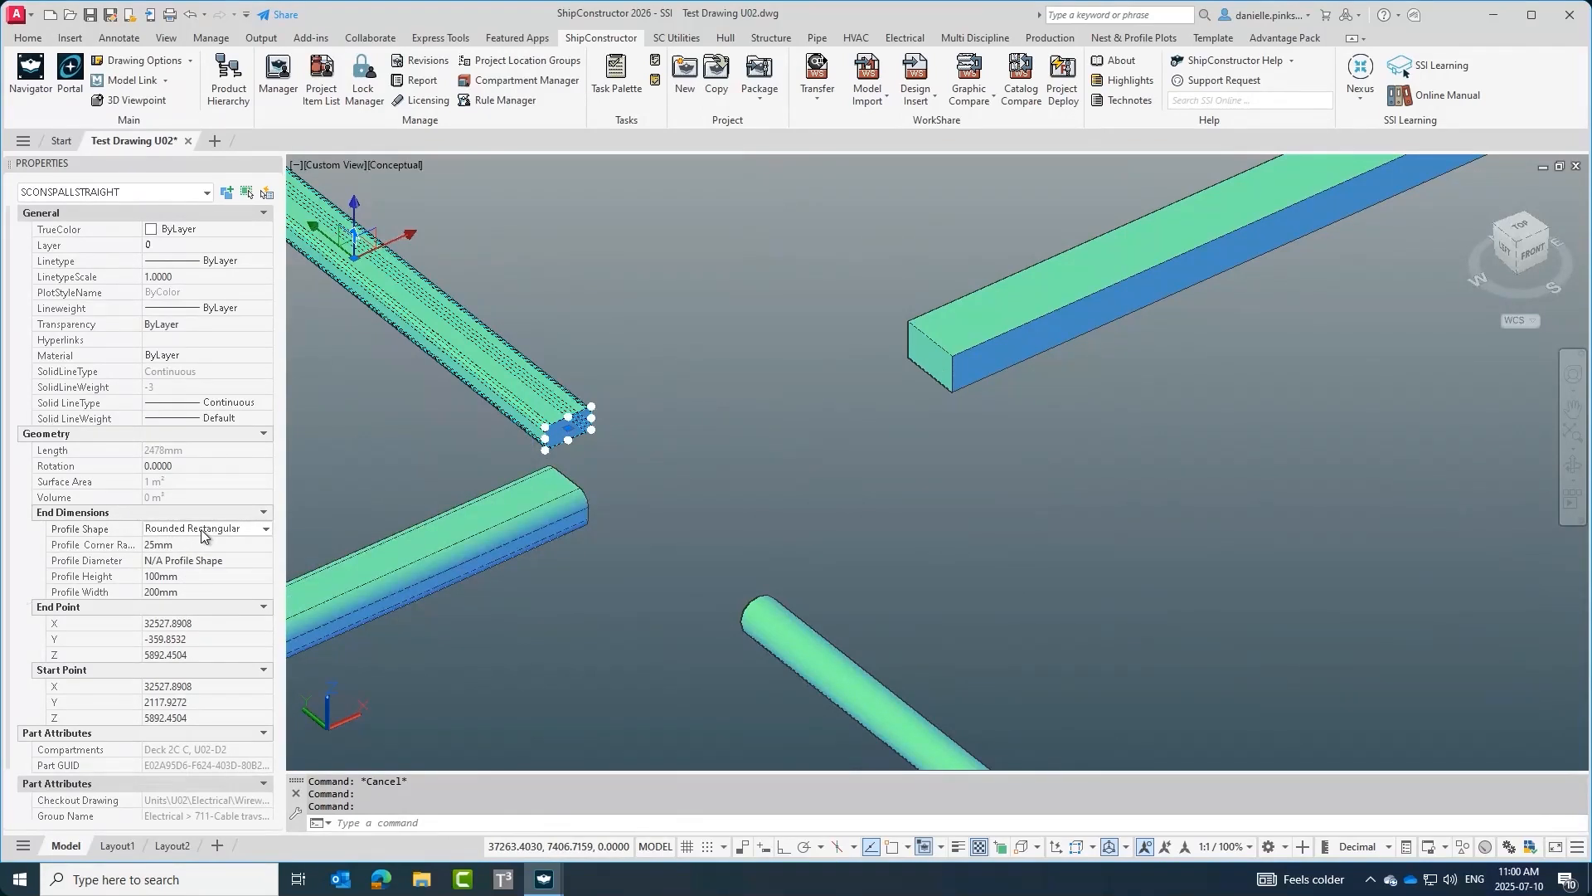
left_click(201, 535)
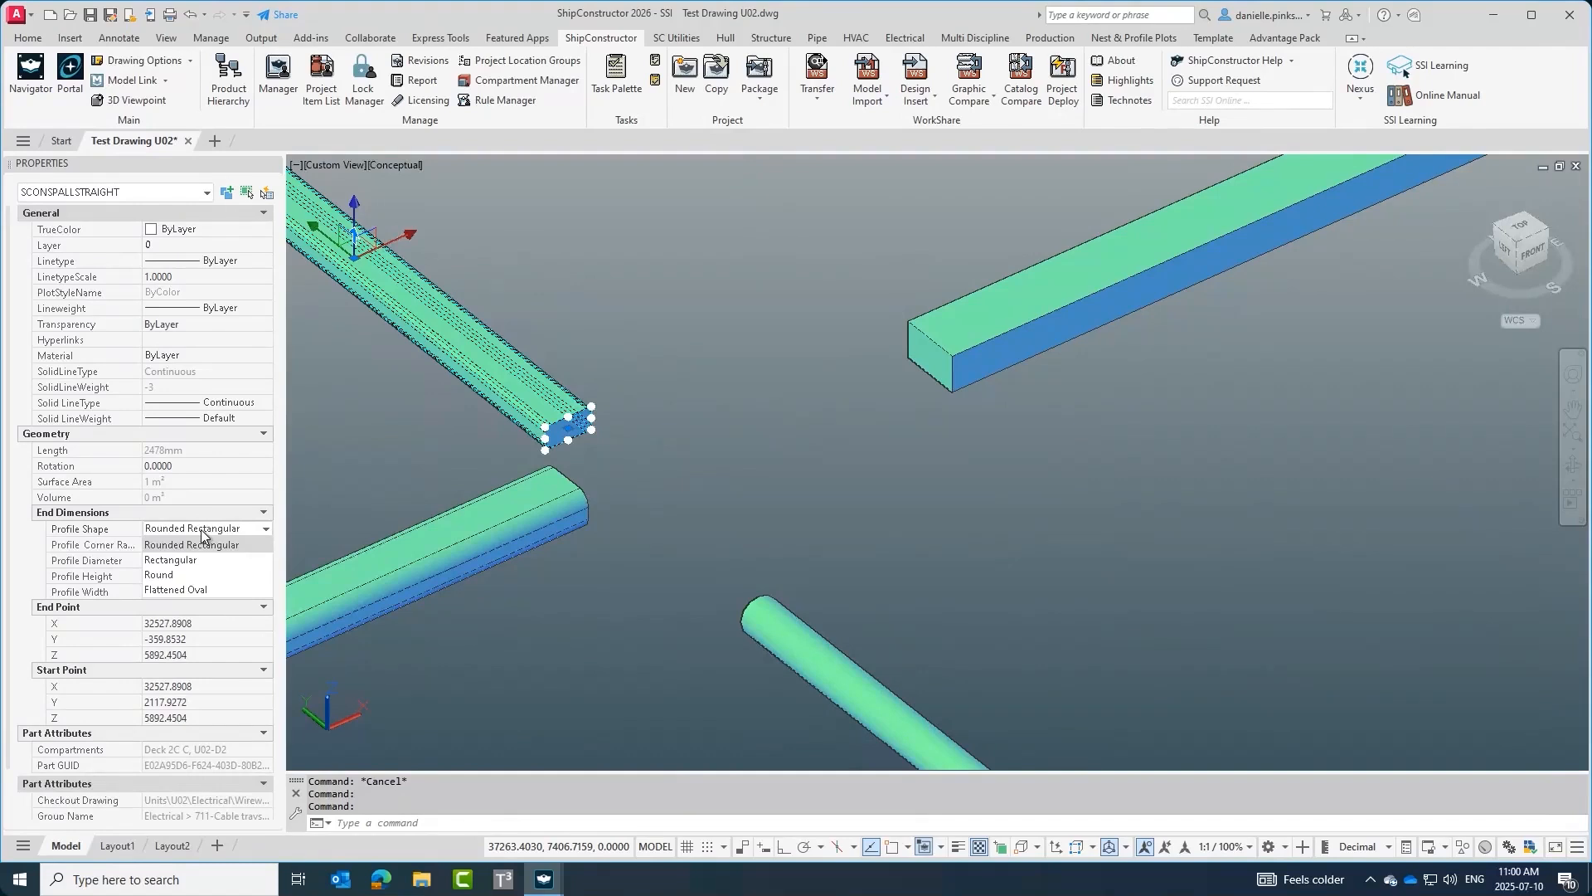
left_click(193, 575)
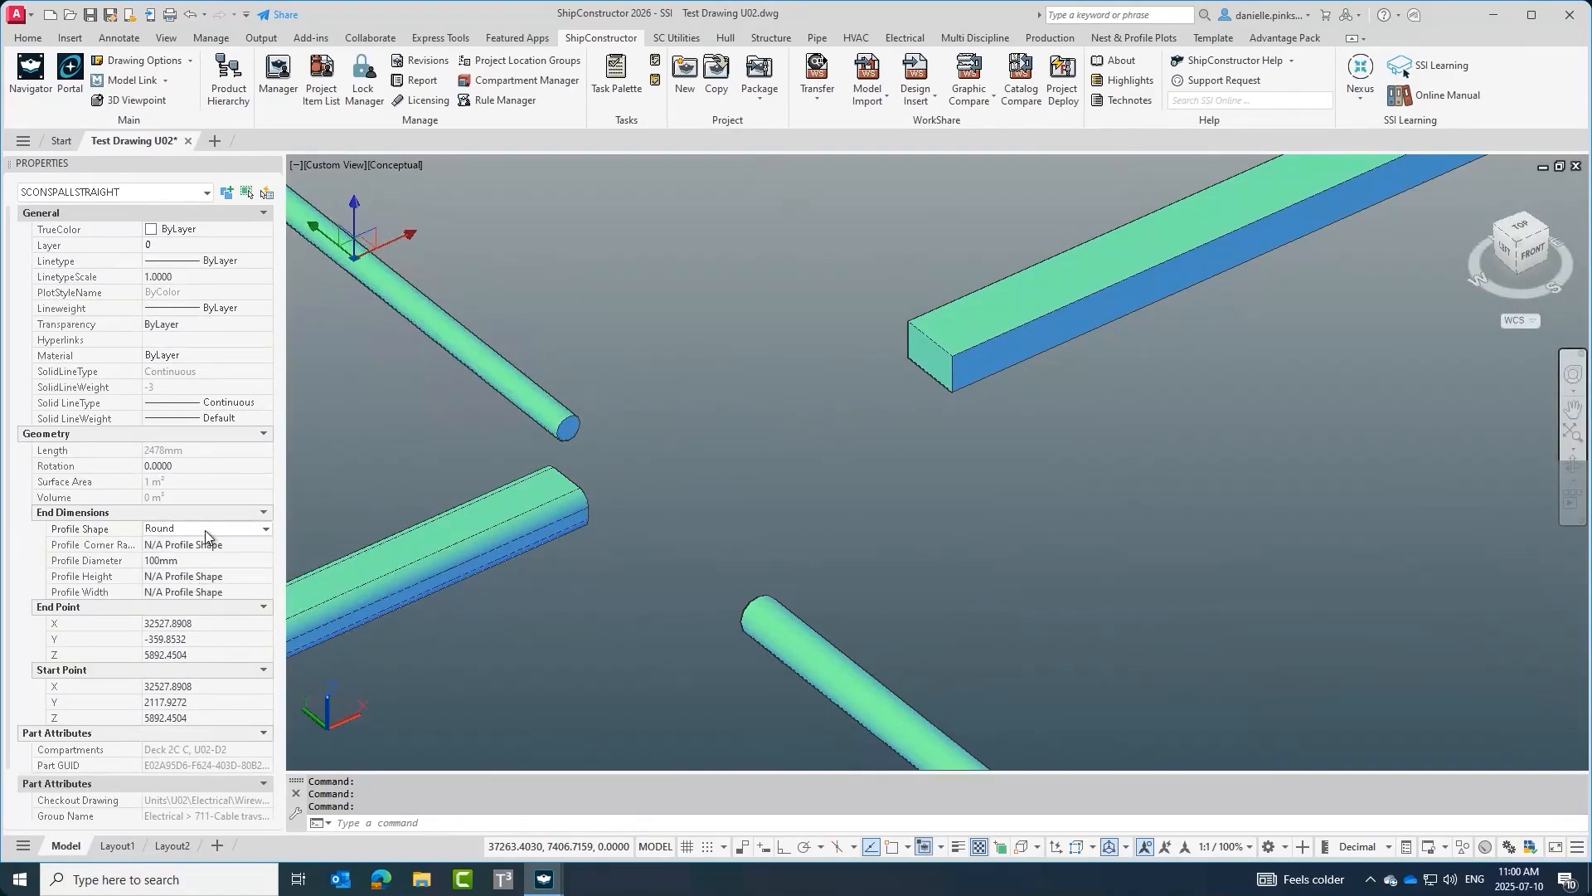
double_click(754, 495)
key("ctrl+z")
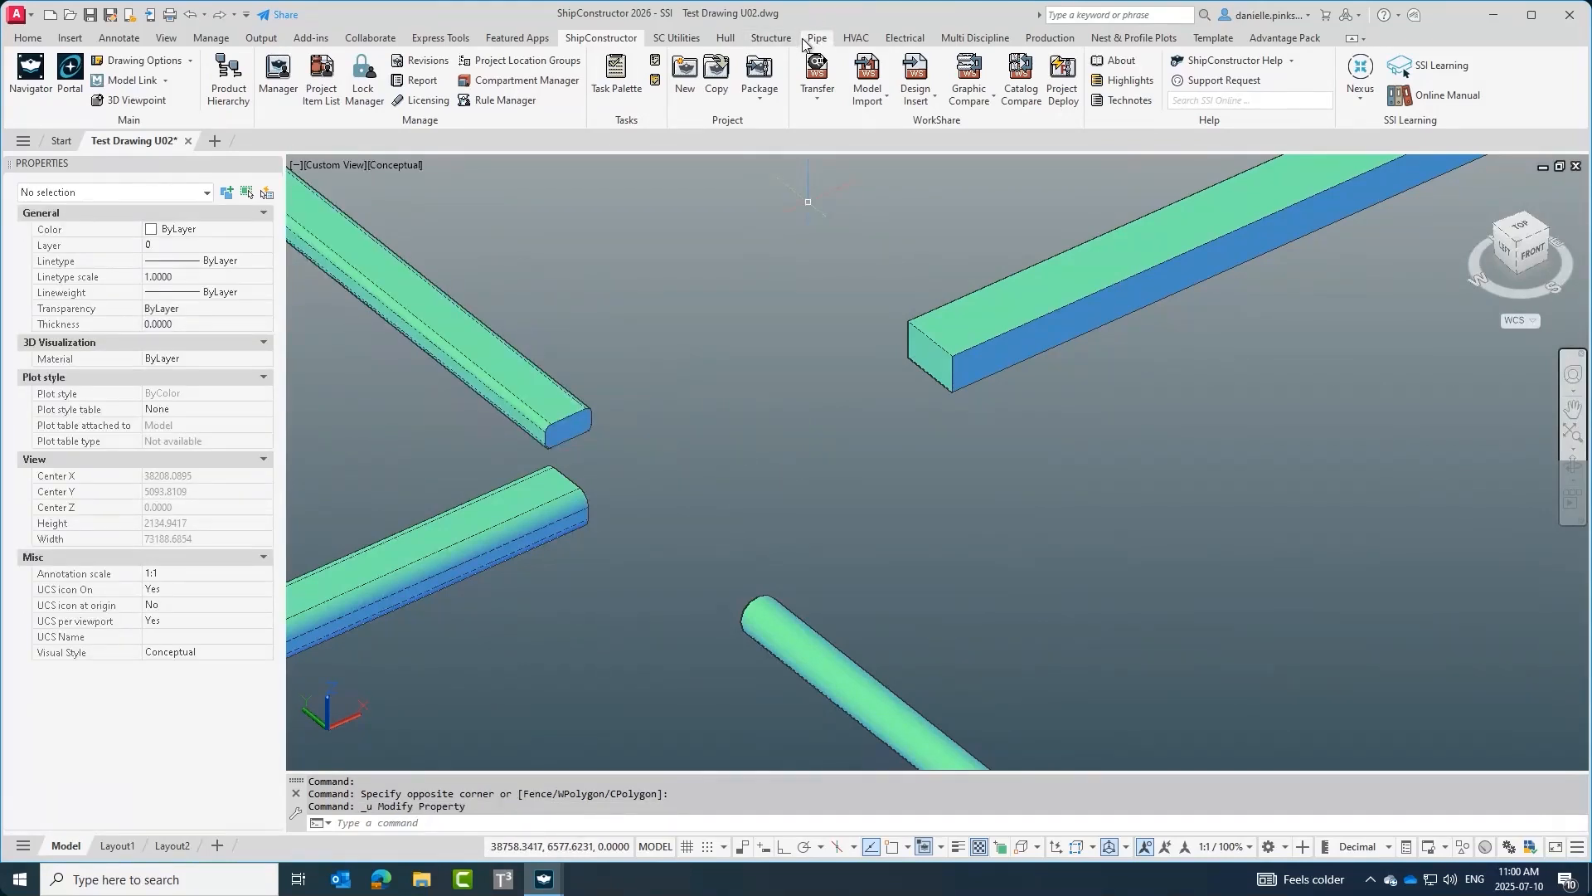
left_click(896, 38)
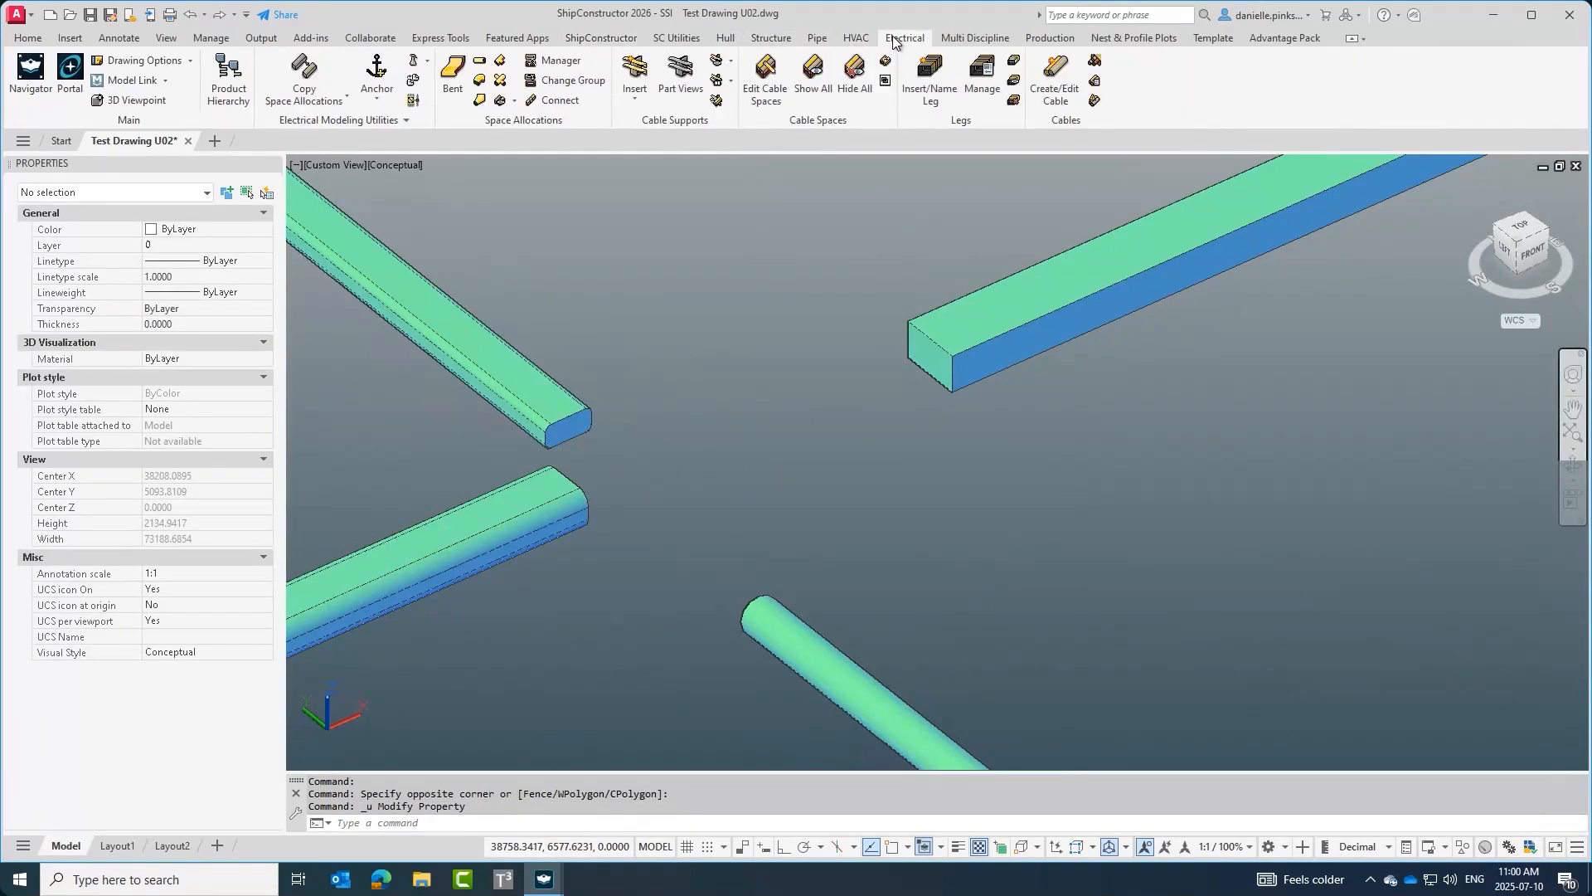
left_click(481, 63)
middle_click_drag(788, 330, 682, 658)
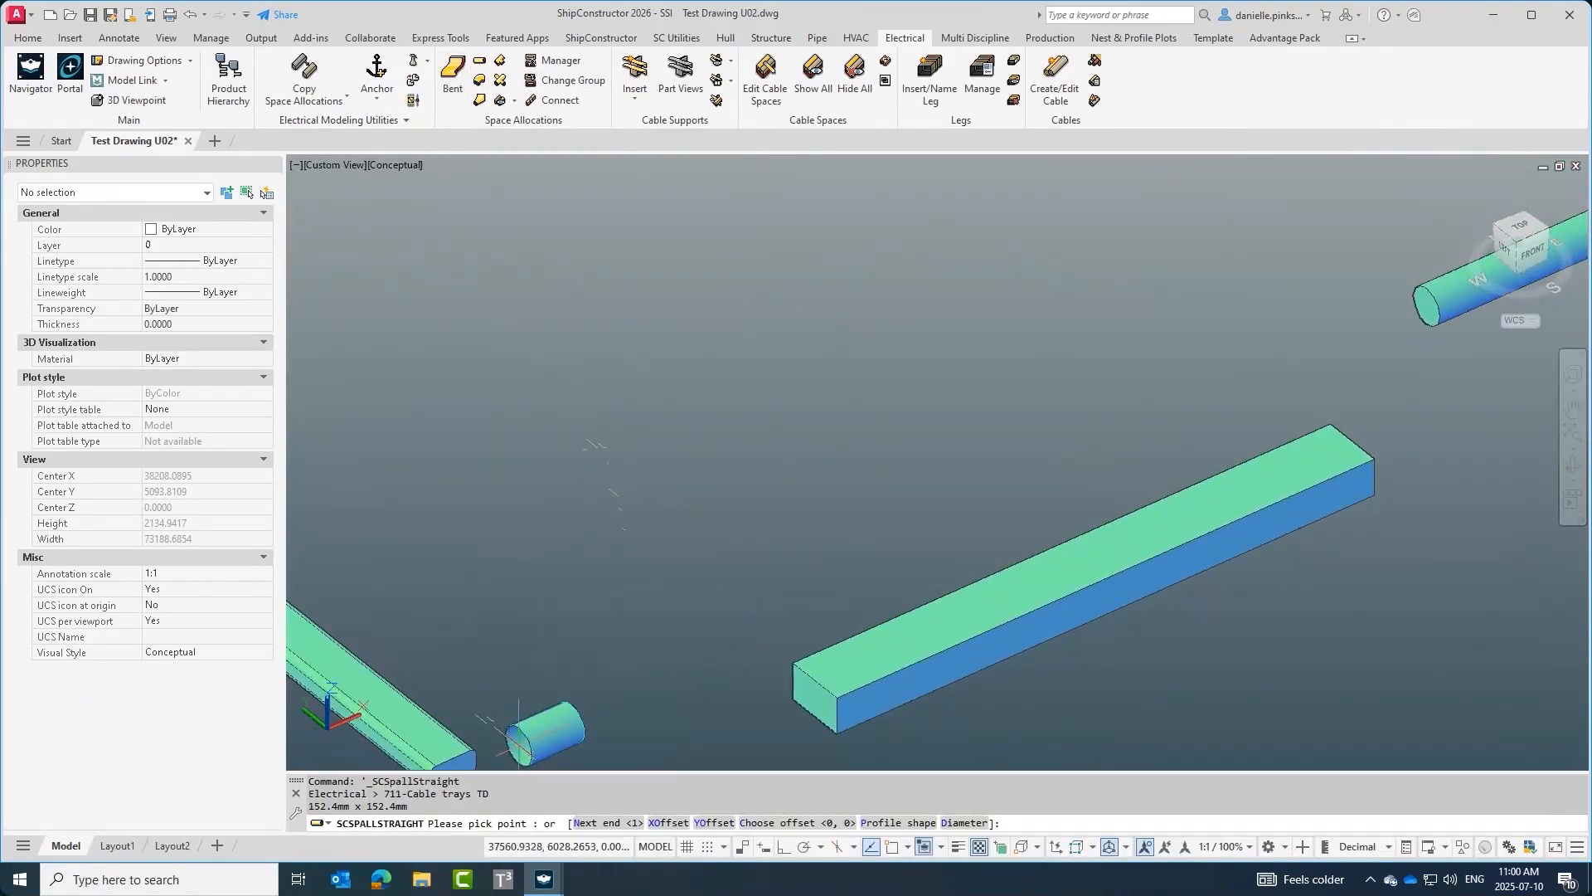
left_click(898, 822)
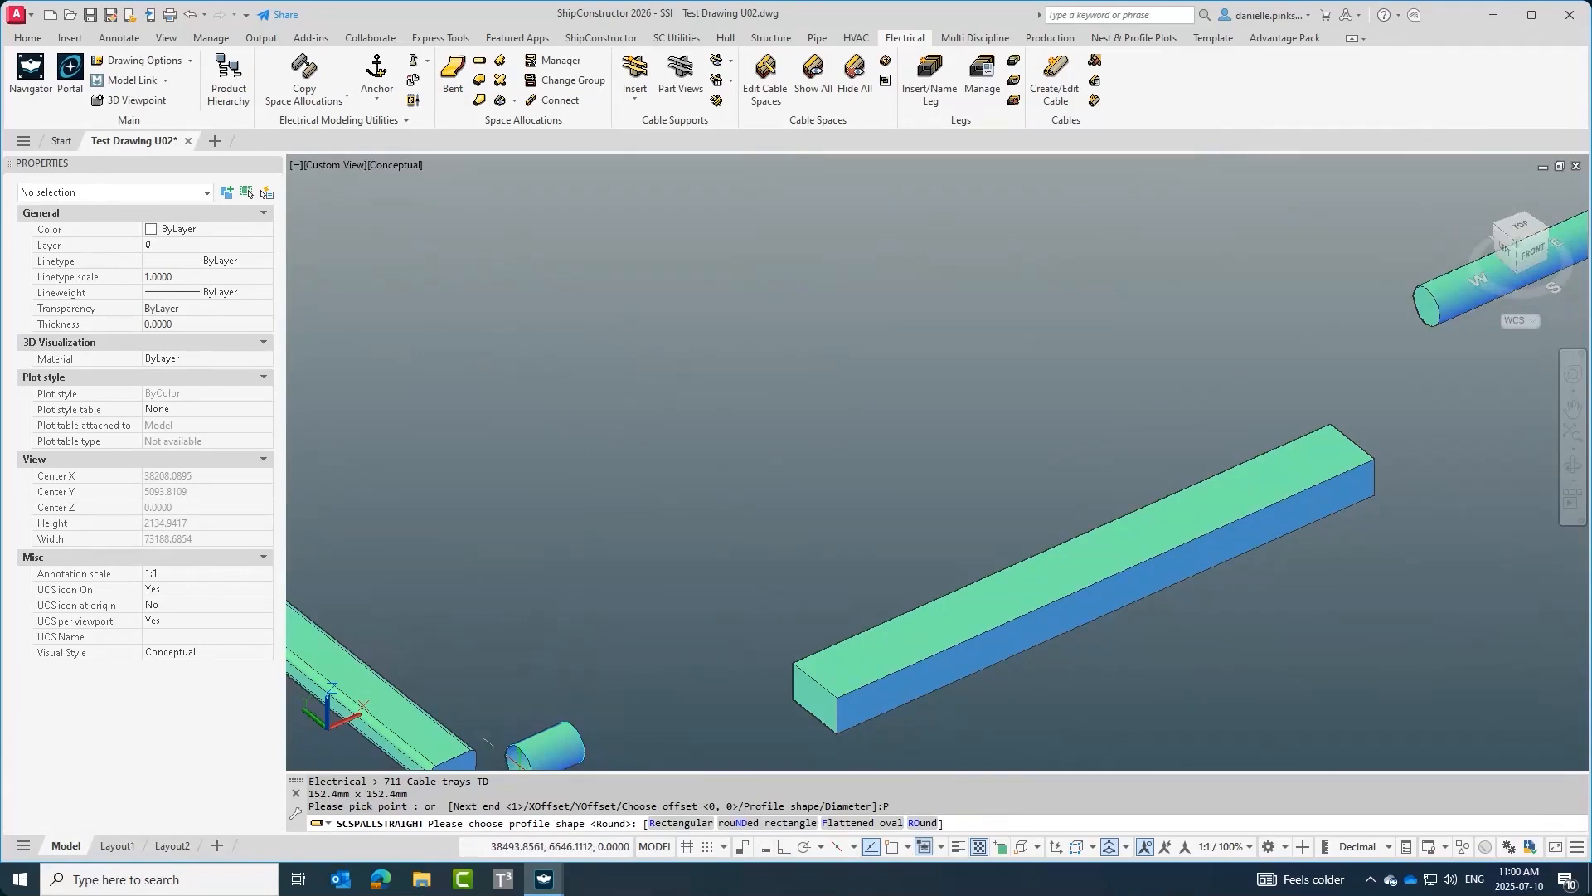
key("Return")
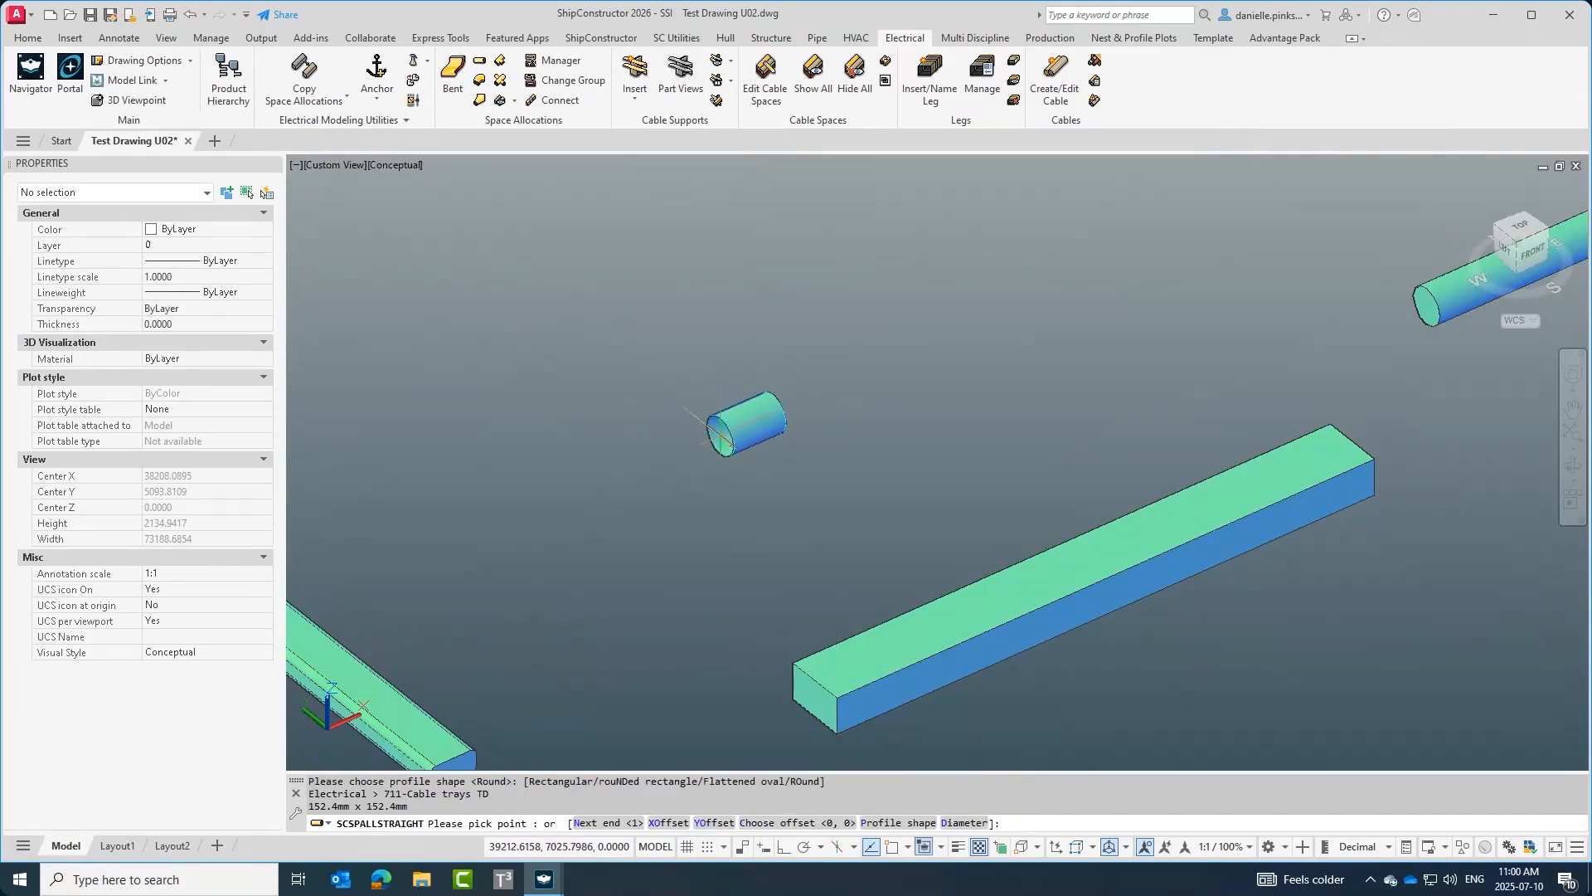
type("r")
key("Escape")
Draw a straight rectangular space allocation about 680 mm long with a 152.4 x 152.4 mm profile.
key("Return")
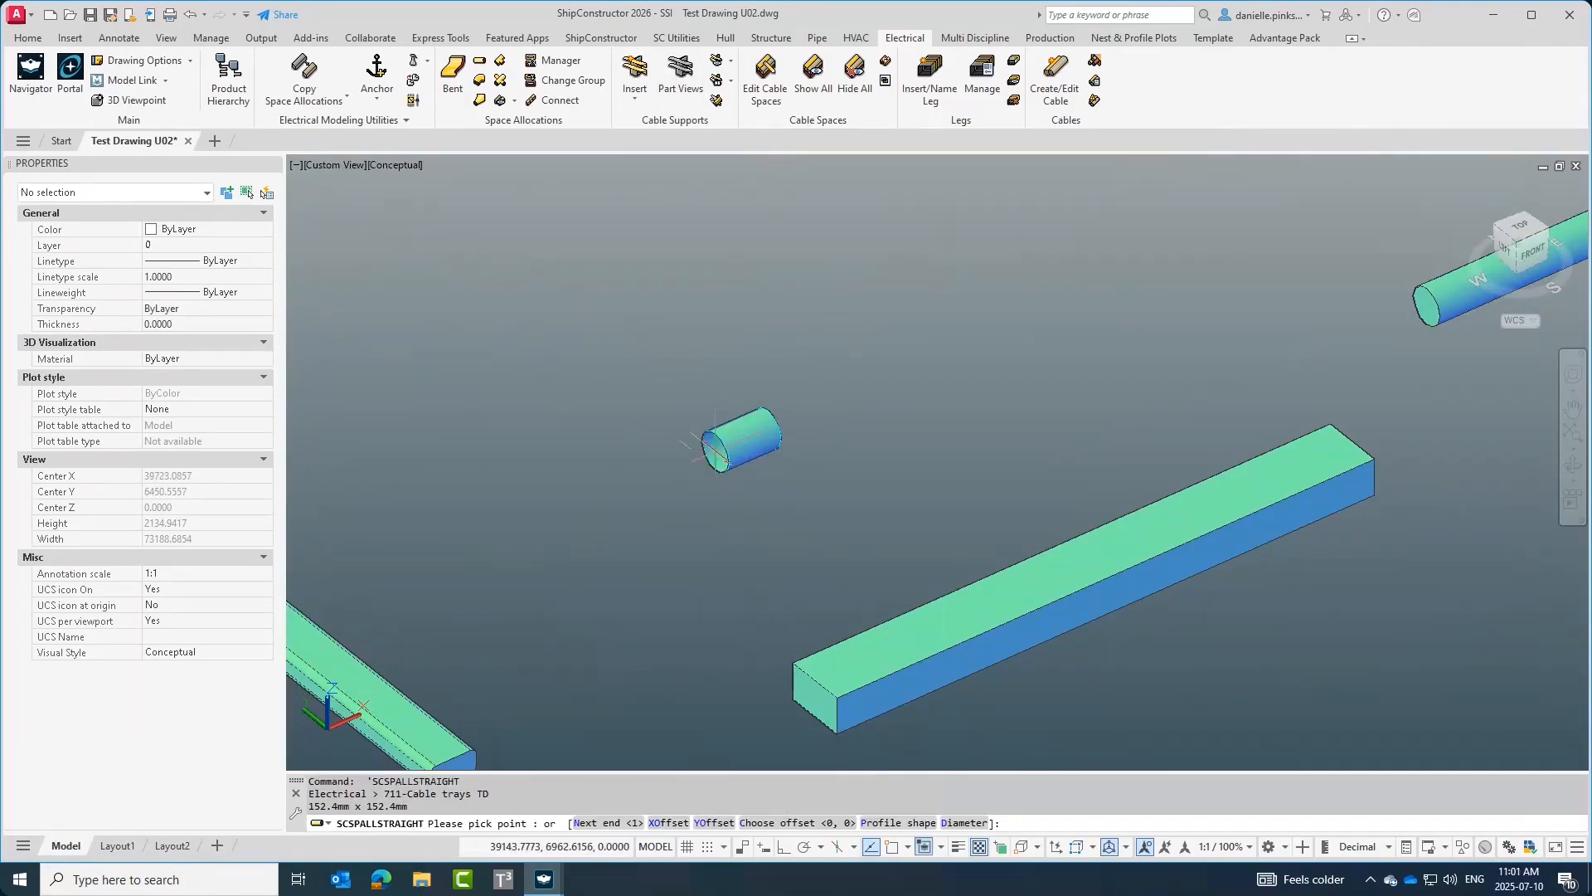
type("p")
key("Return")
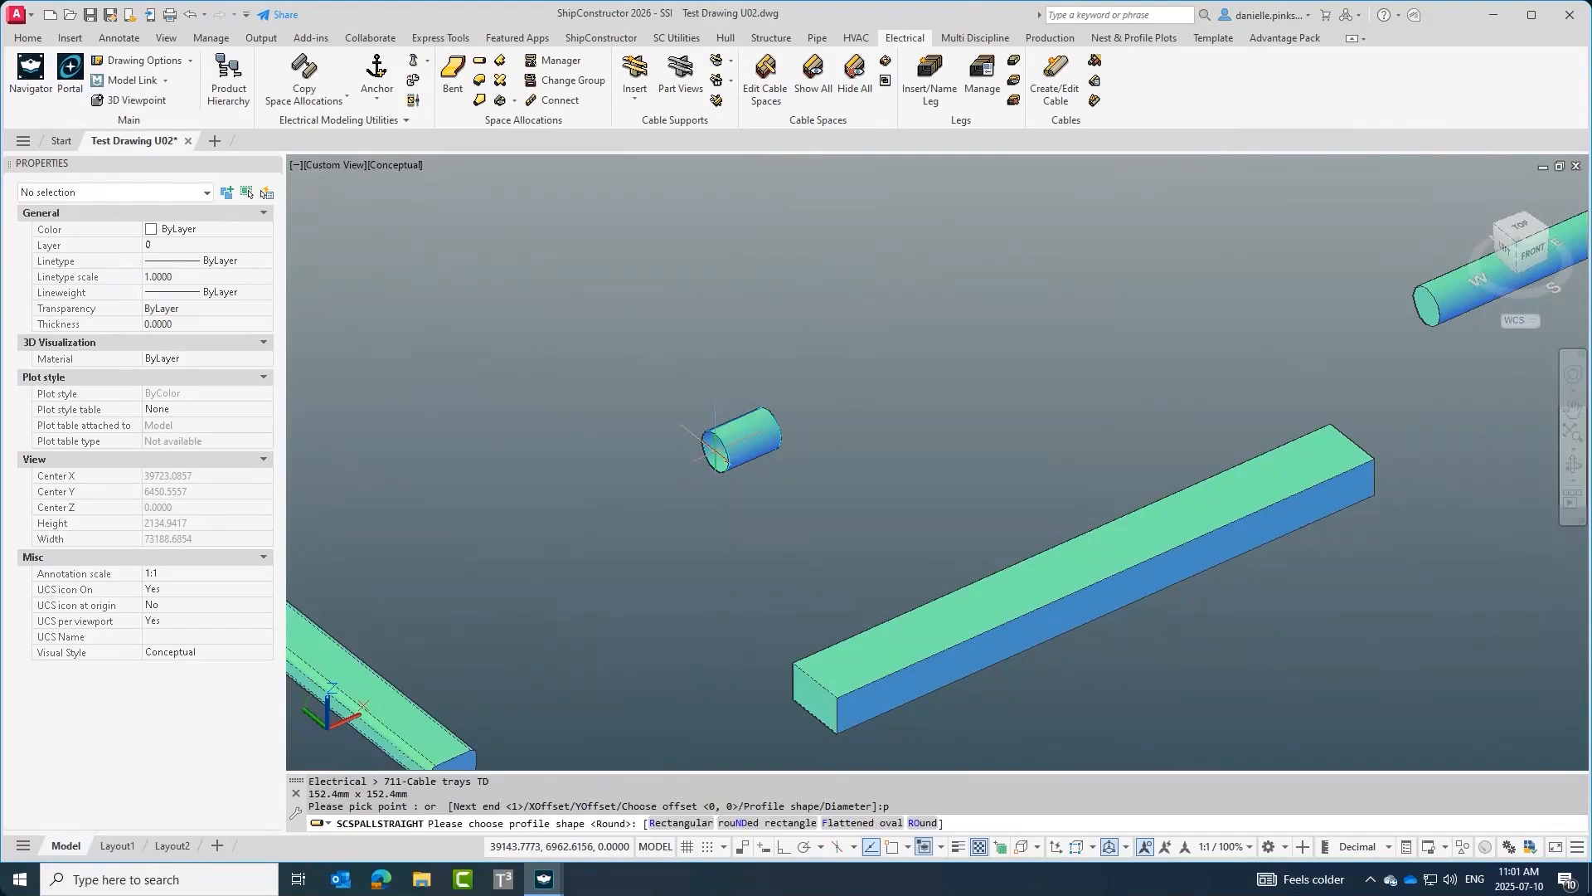
type("r")
key("Return")
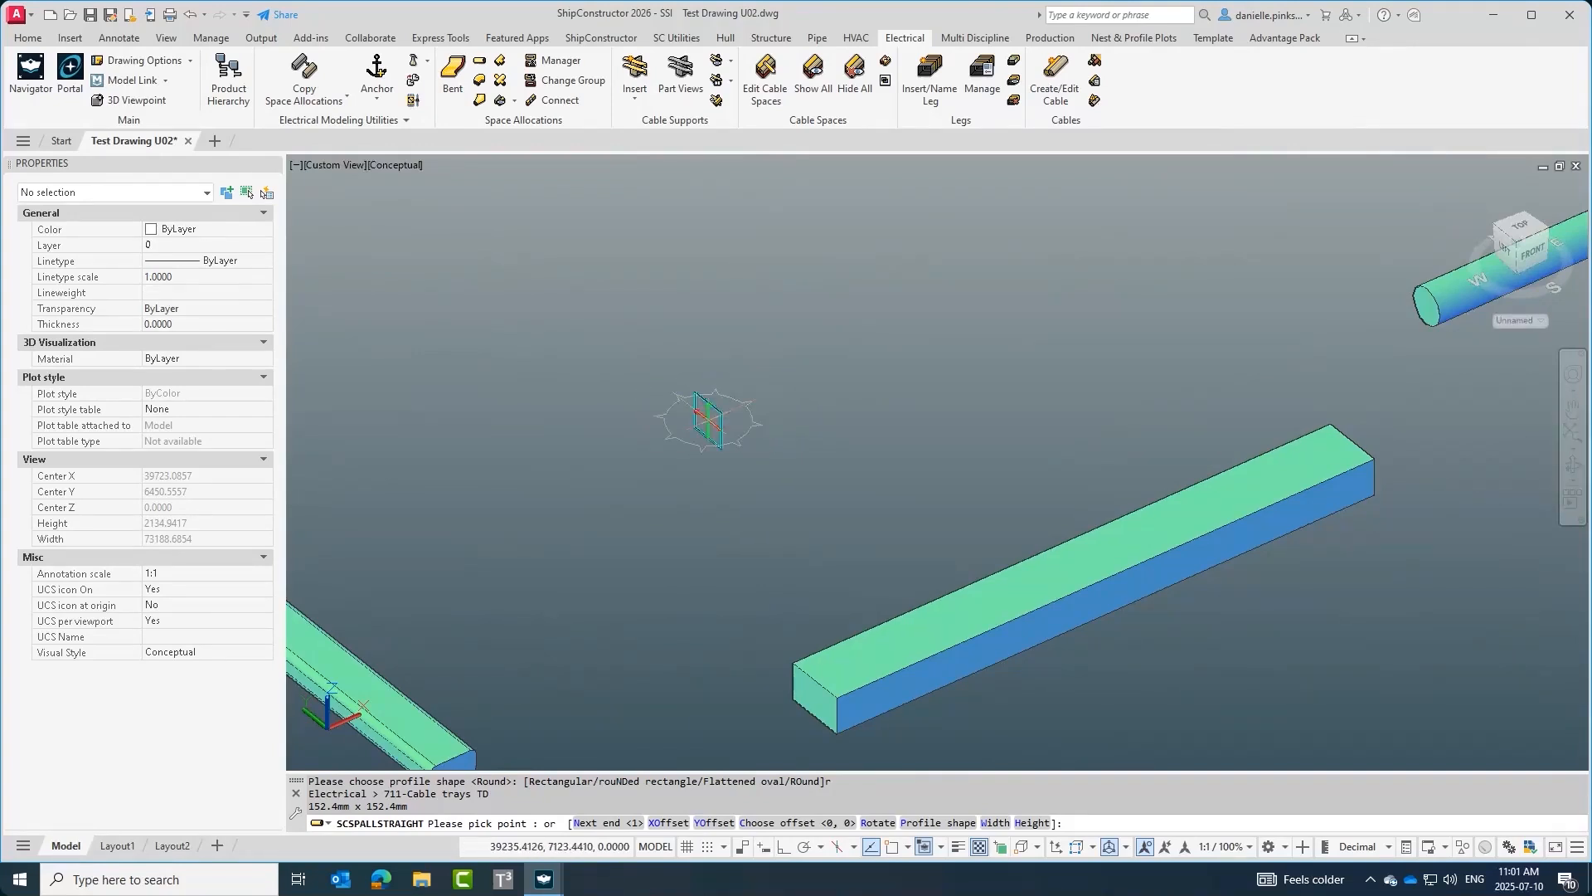
left_click(708, 419)
left_click(867, 347)
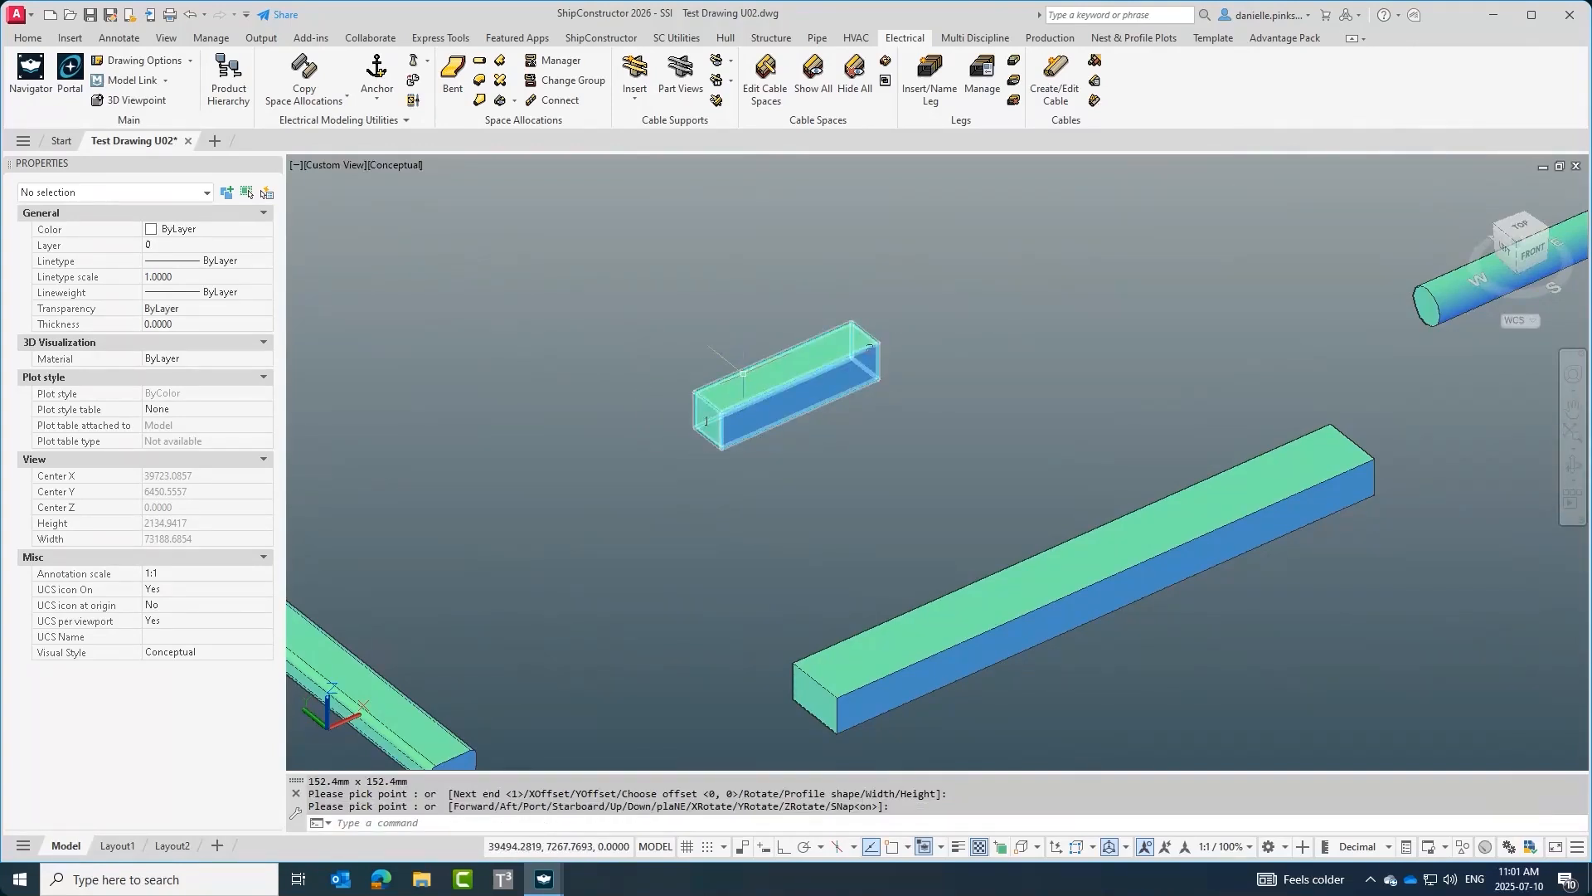
key("Return")
Open the new space's profile height for editing and leave it unchanged.
left_click(192, 576)
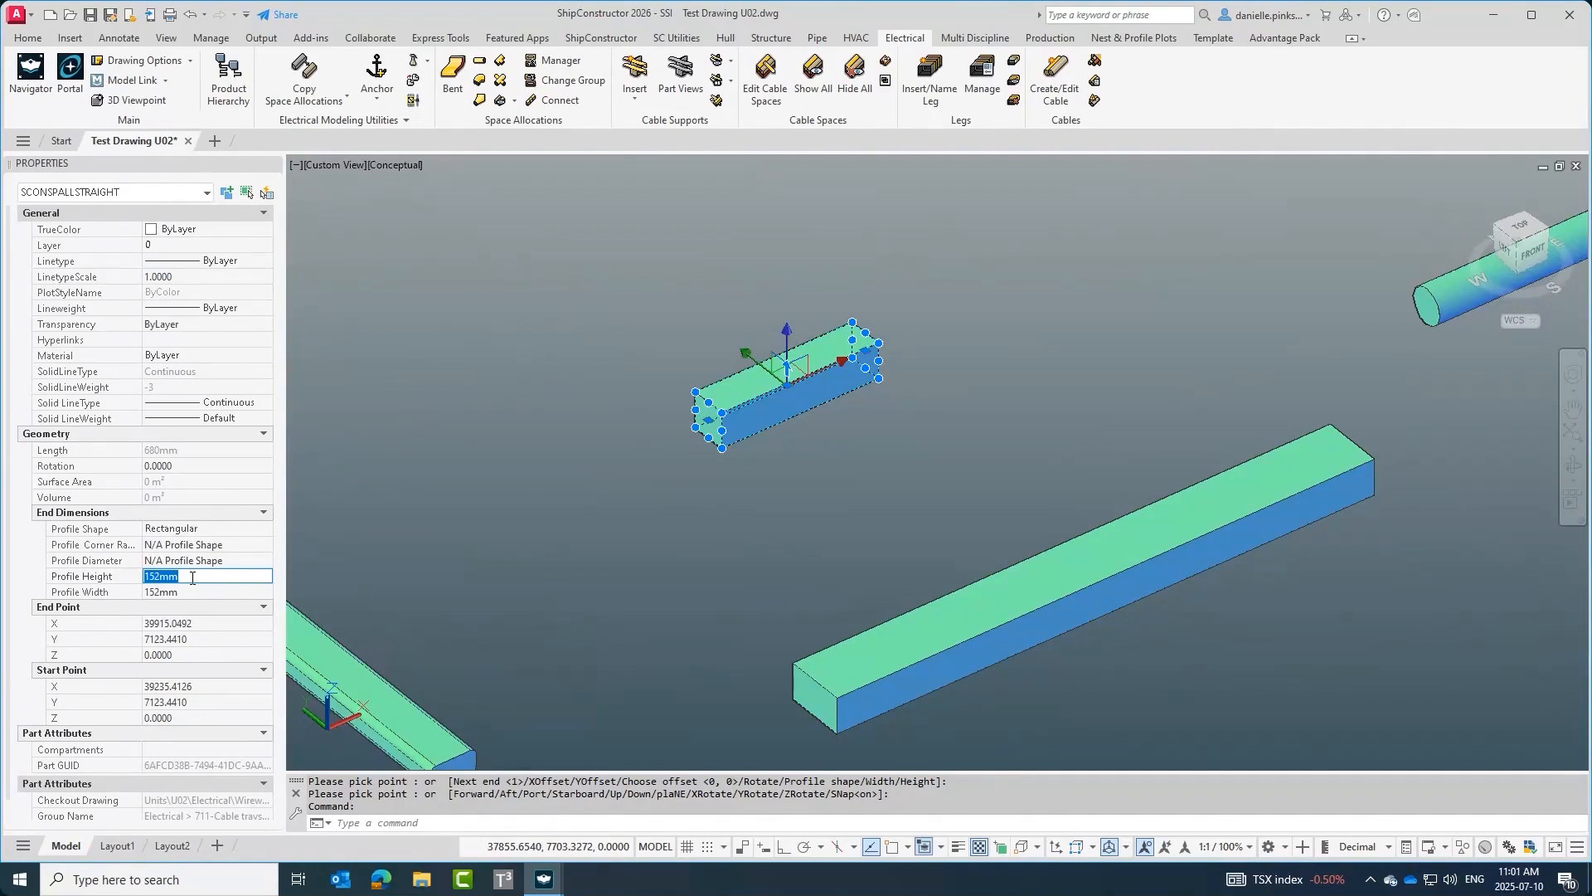
key("Return")
key("Escape")
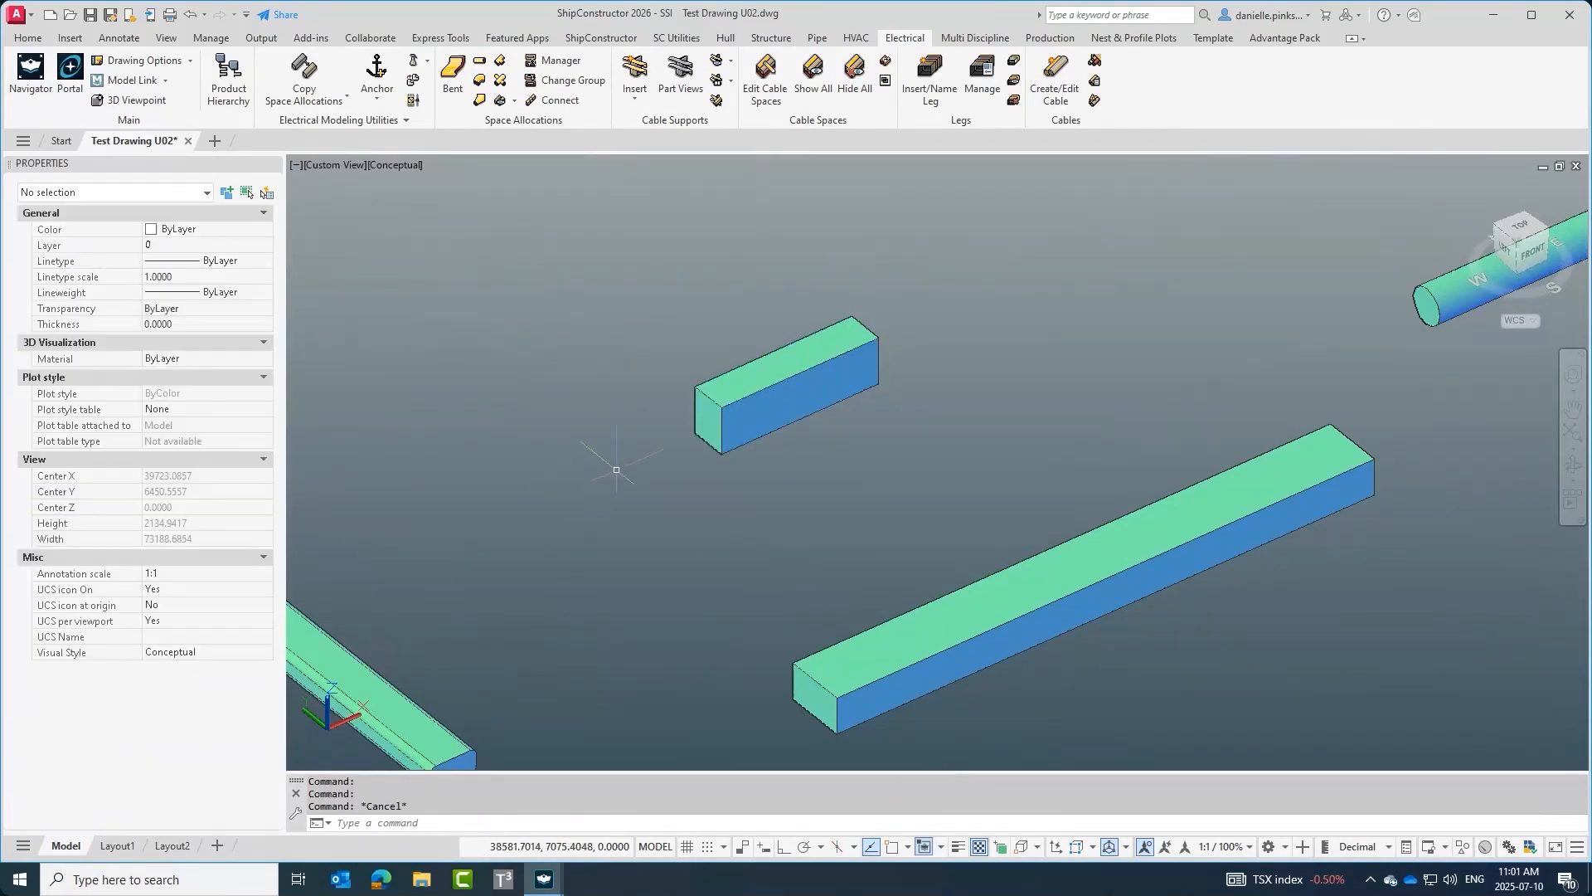
Set the new rectangular space's profile height to 250 mm.
left_click(773, 387)
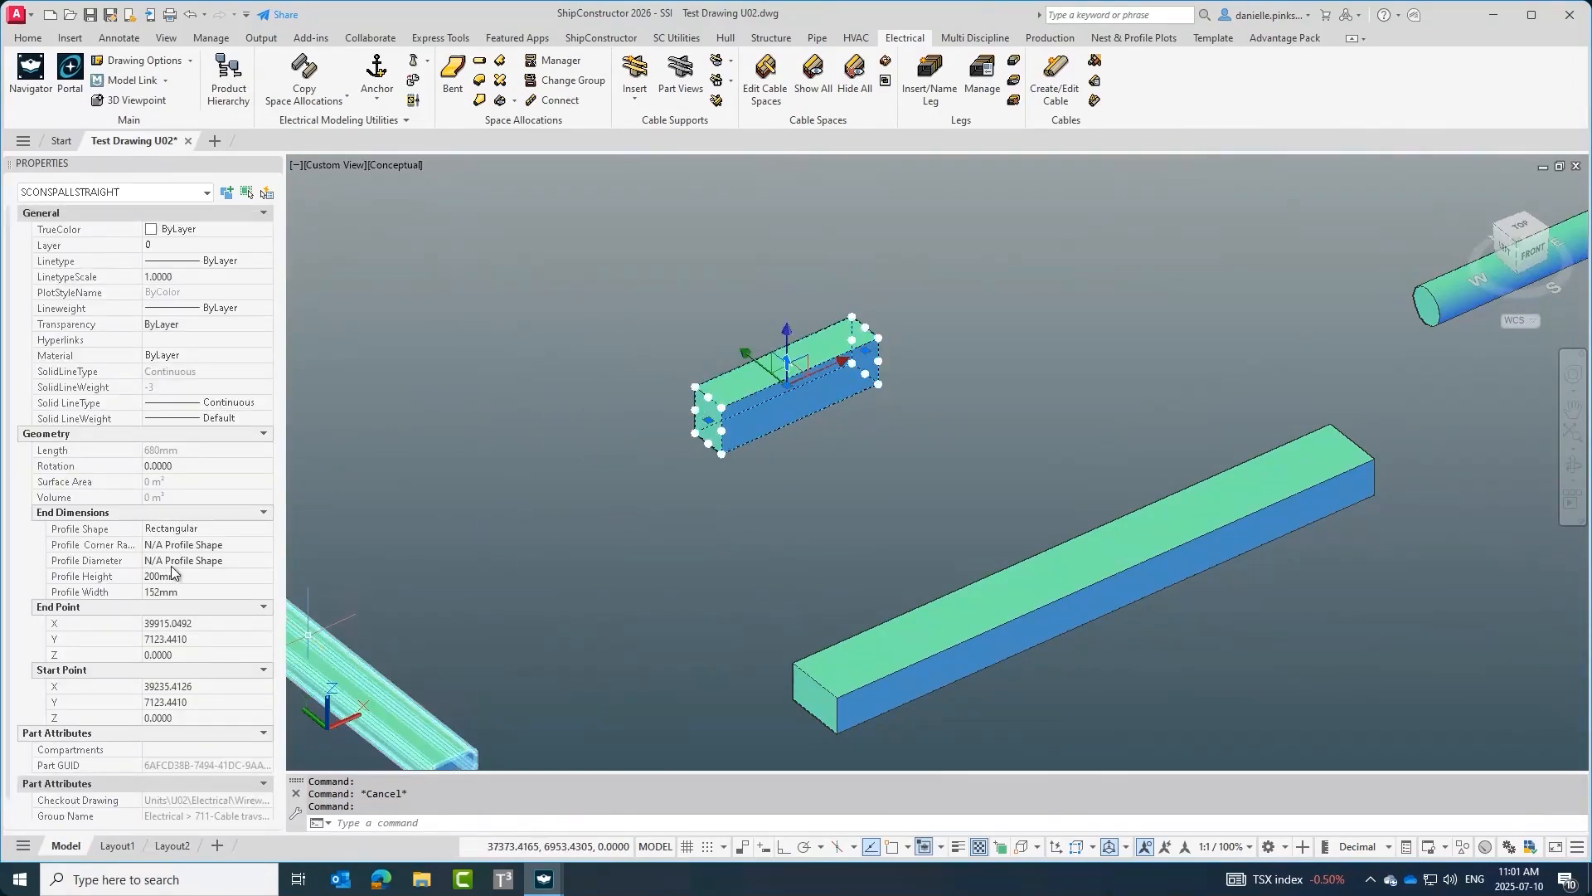
left_click(181, 575)
type("250")
key("Return")
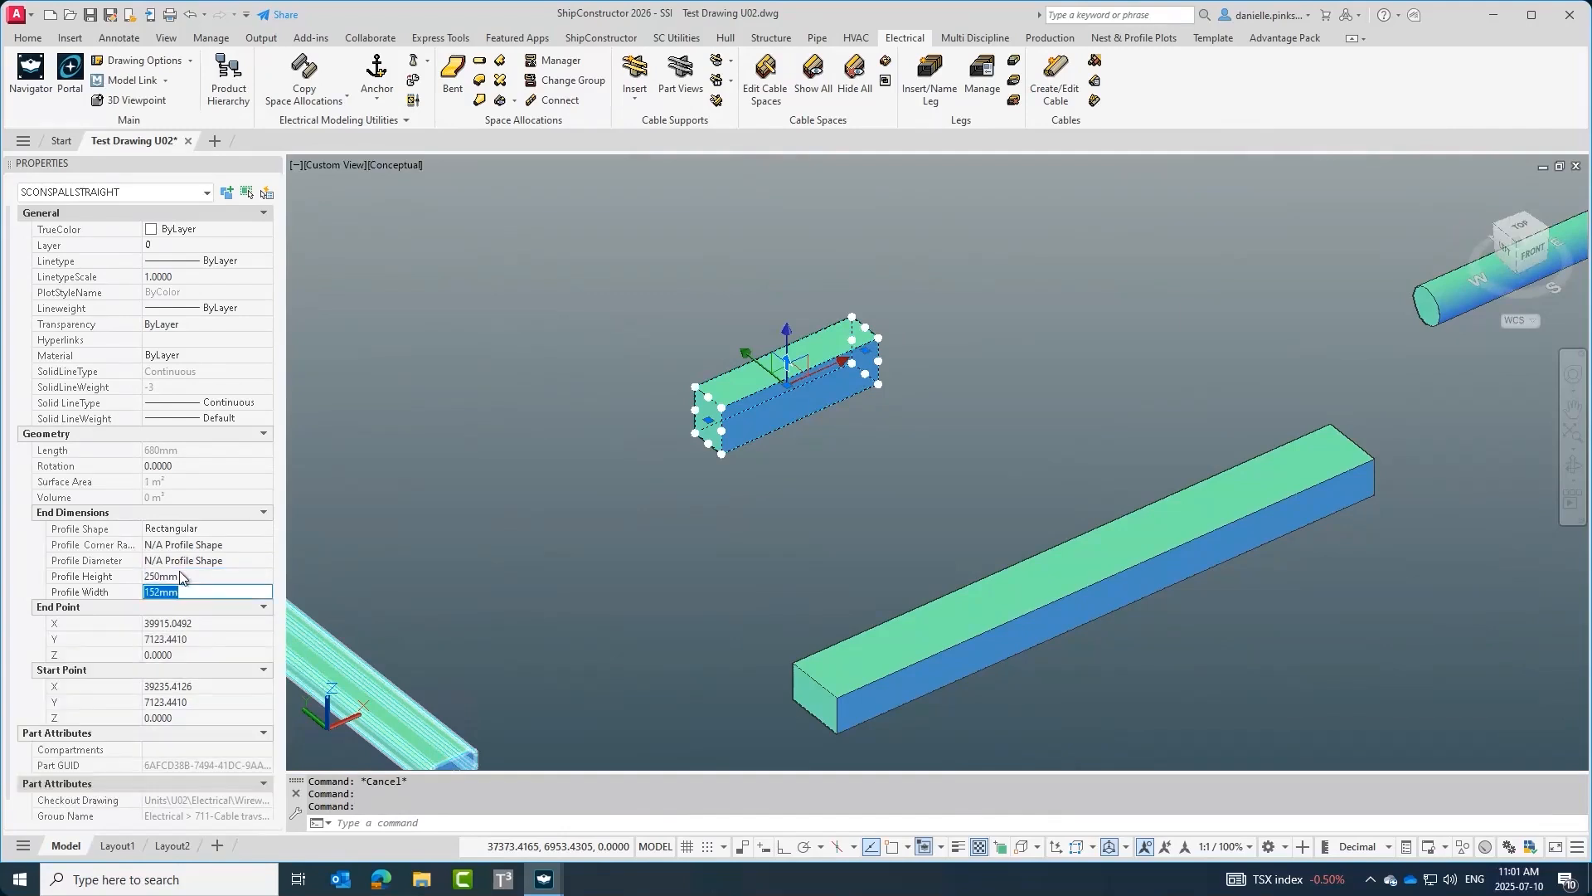
key("Escape")
key("Escape")
key("Escape")
Delete the new rectangular space allocation.
left_click(810, 452)
left_click(788, 329)
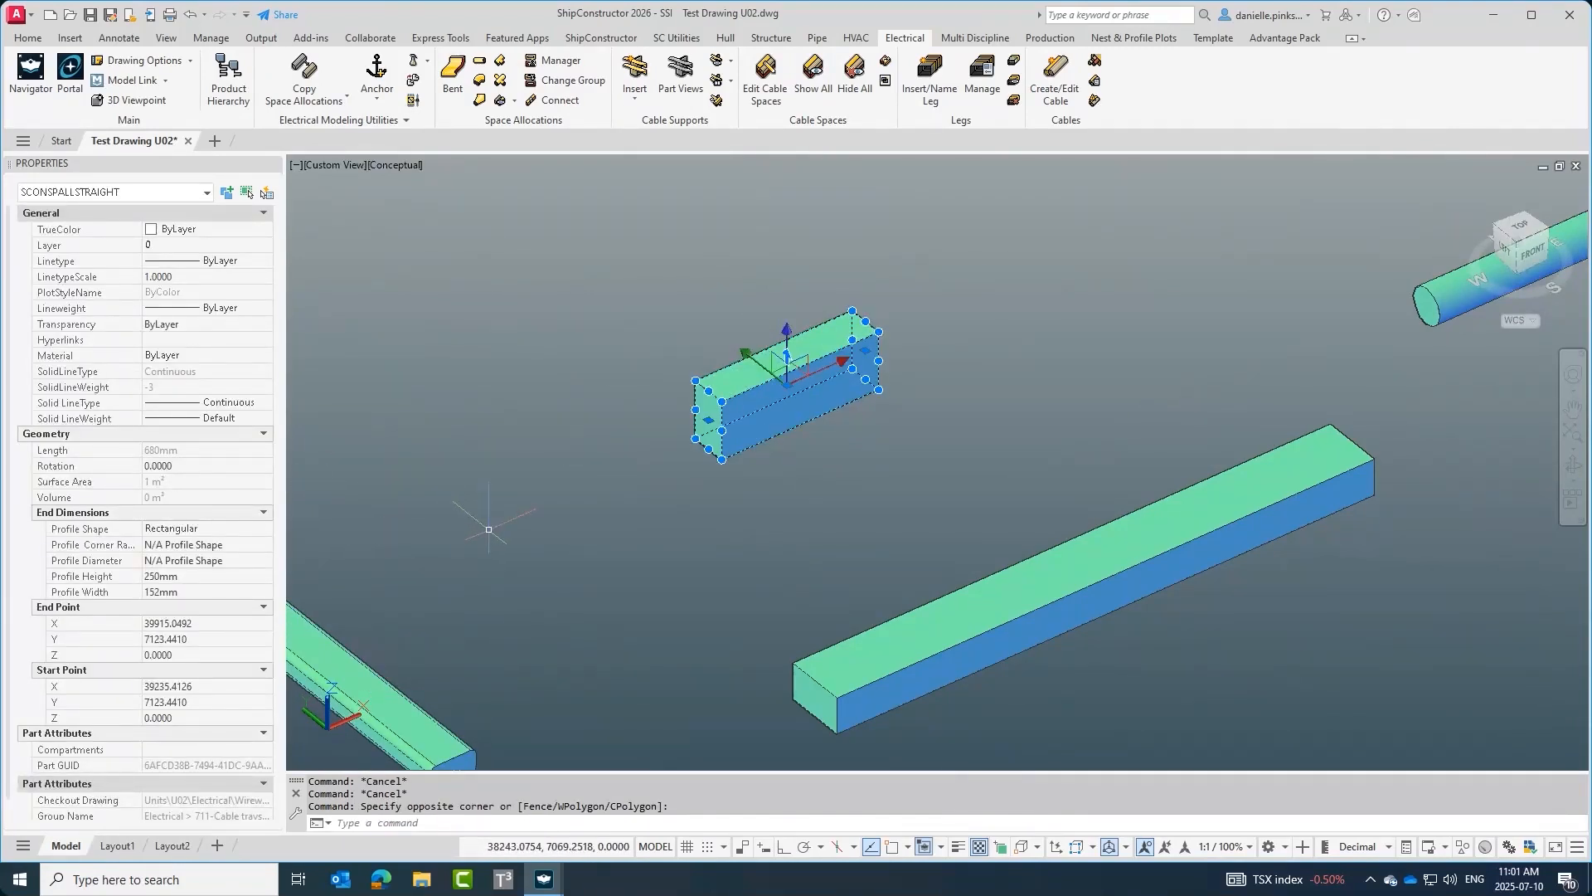
key("Delete")
middle_click_drag(485, 529, 627, 154)
middle_click_drag(737, 296, 701, 434)
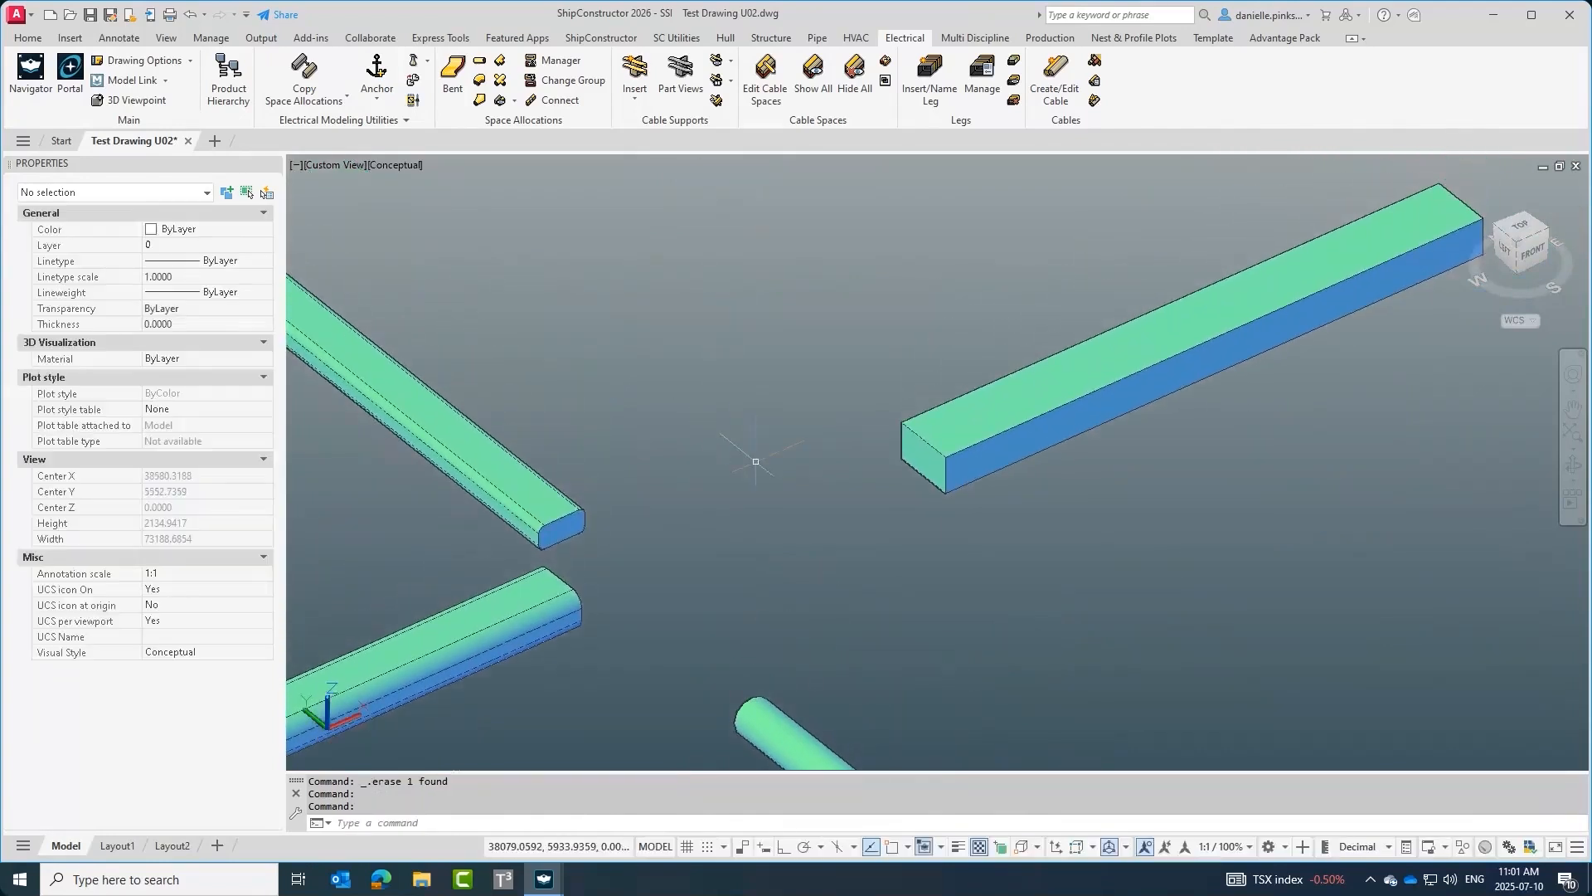
Insert an elbow space allocation in intersection mode, snapping to the ends of the upper-left straight space and the neighbouring straight.
left_click(480, 80)
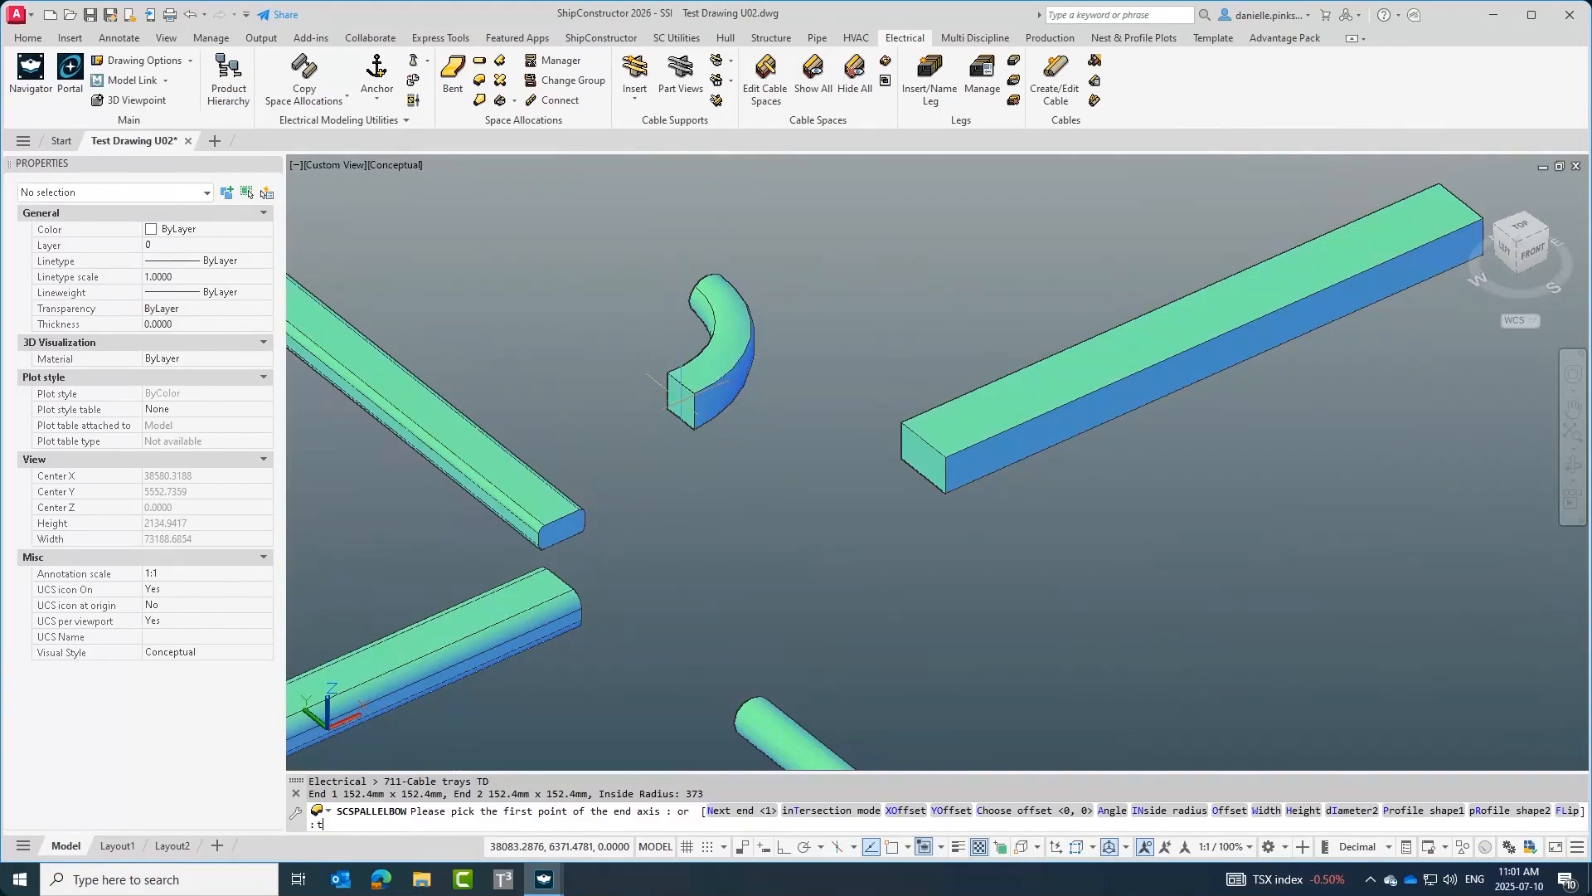
key("Return")
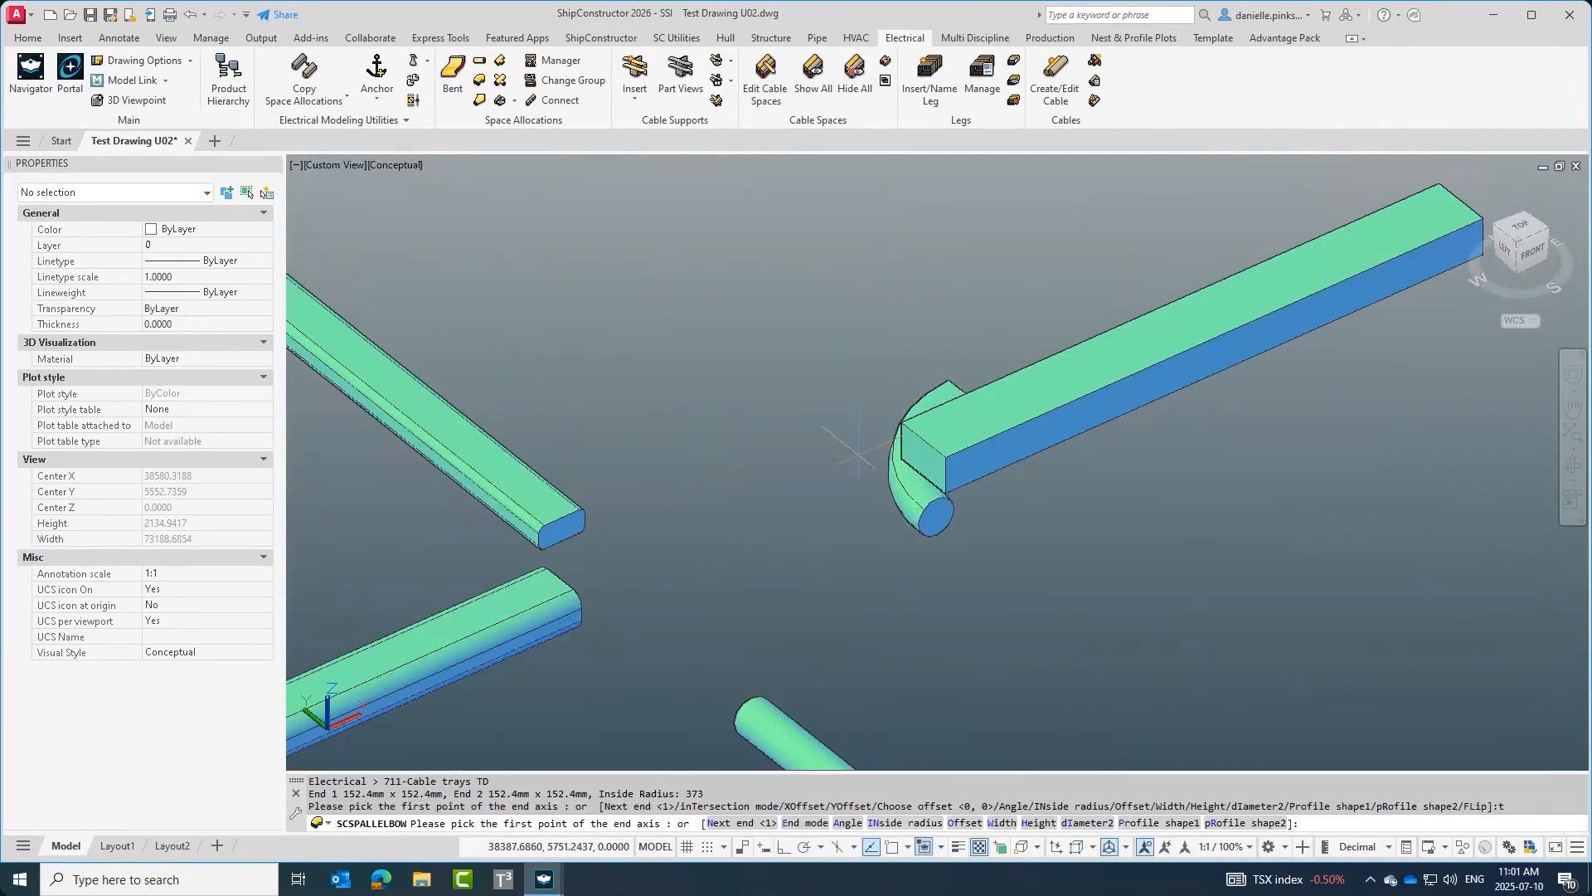
right_click(901, 470, "shift")
left_click(945, 572)
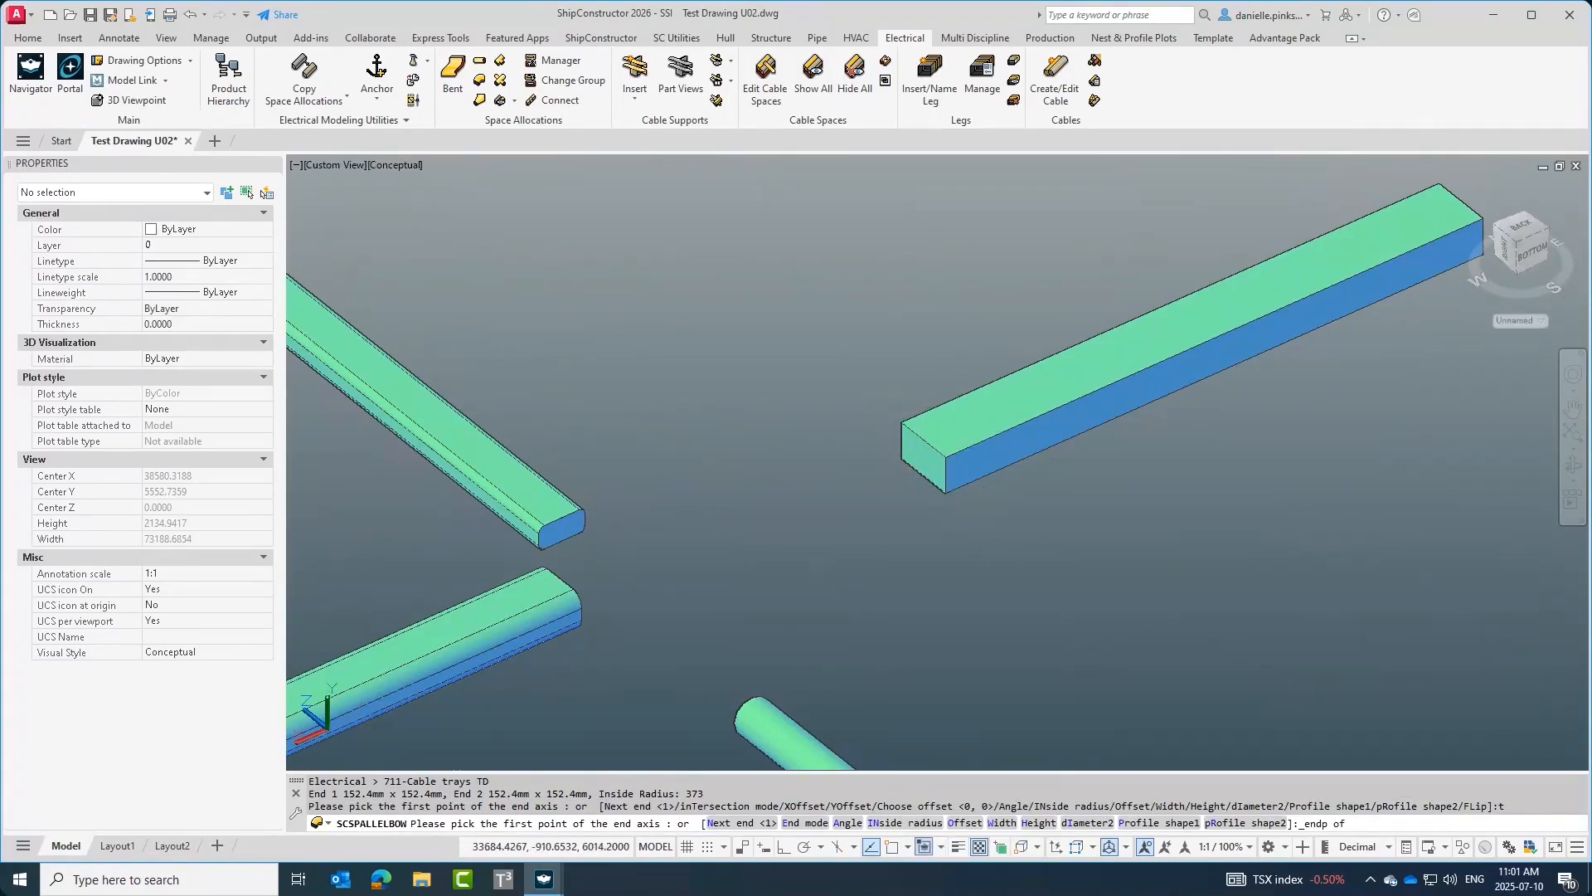
left_click(908, 457)
right_click(639, 524, "shift")
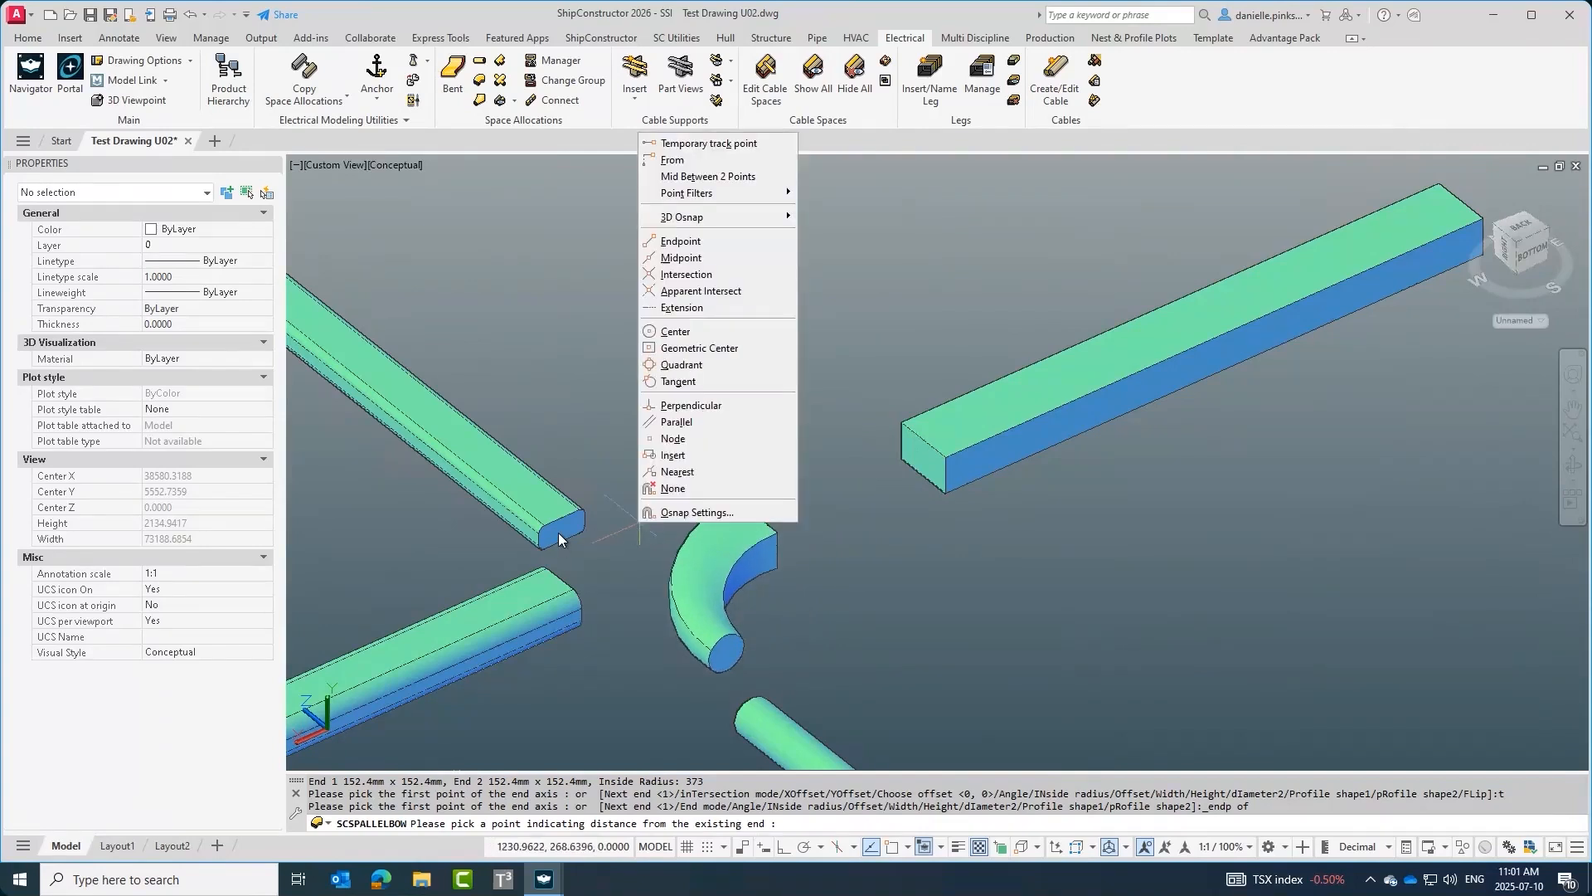
key("e")
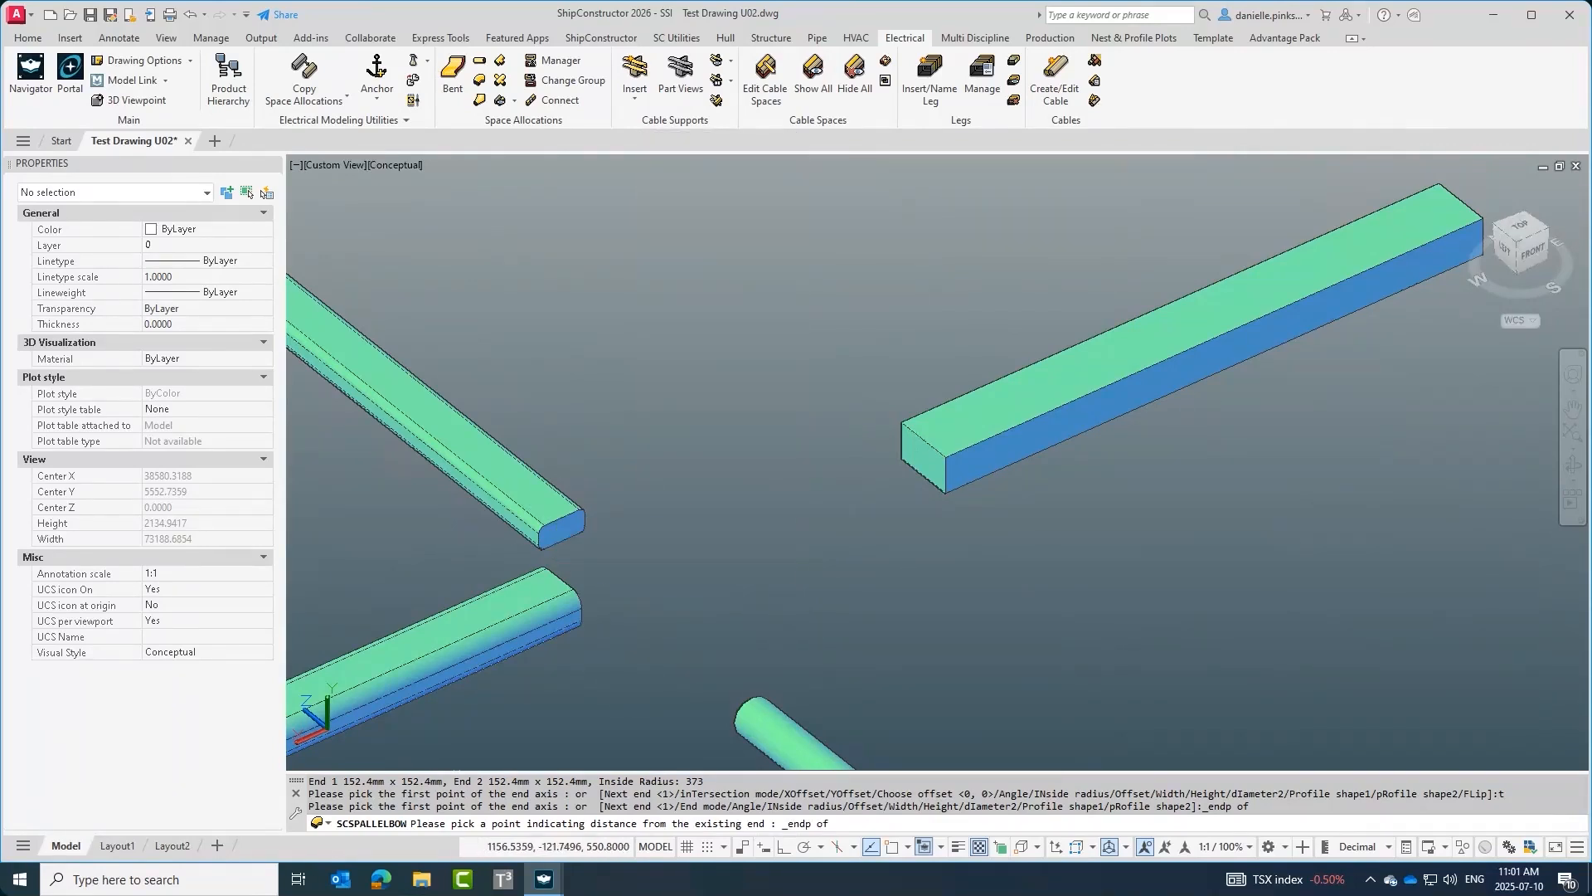
middle_click_drag(776, 638, 725, 601, "shift")
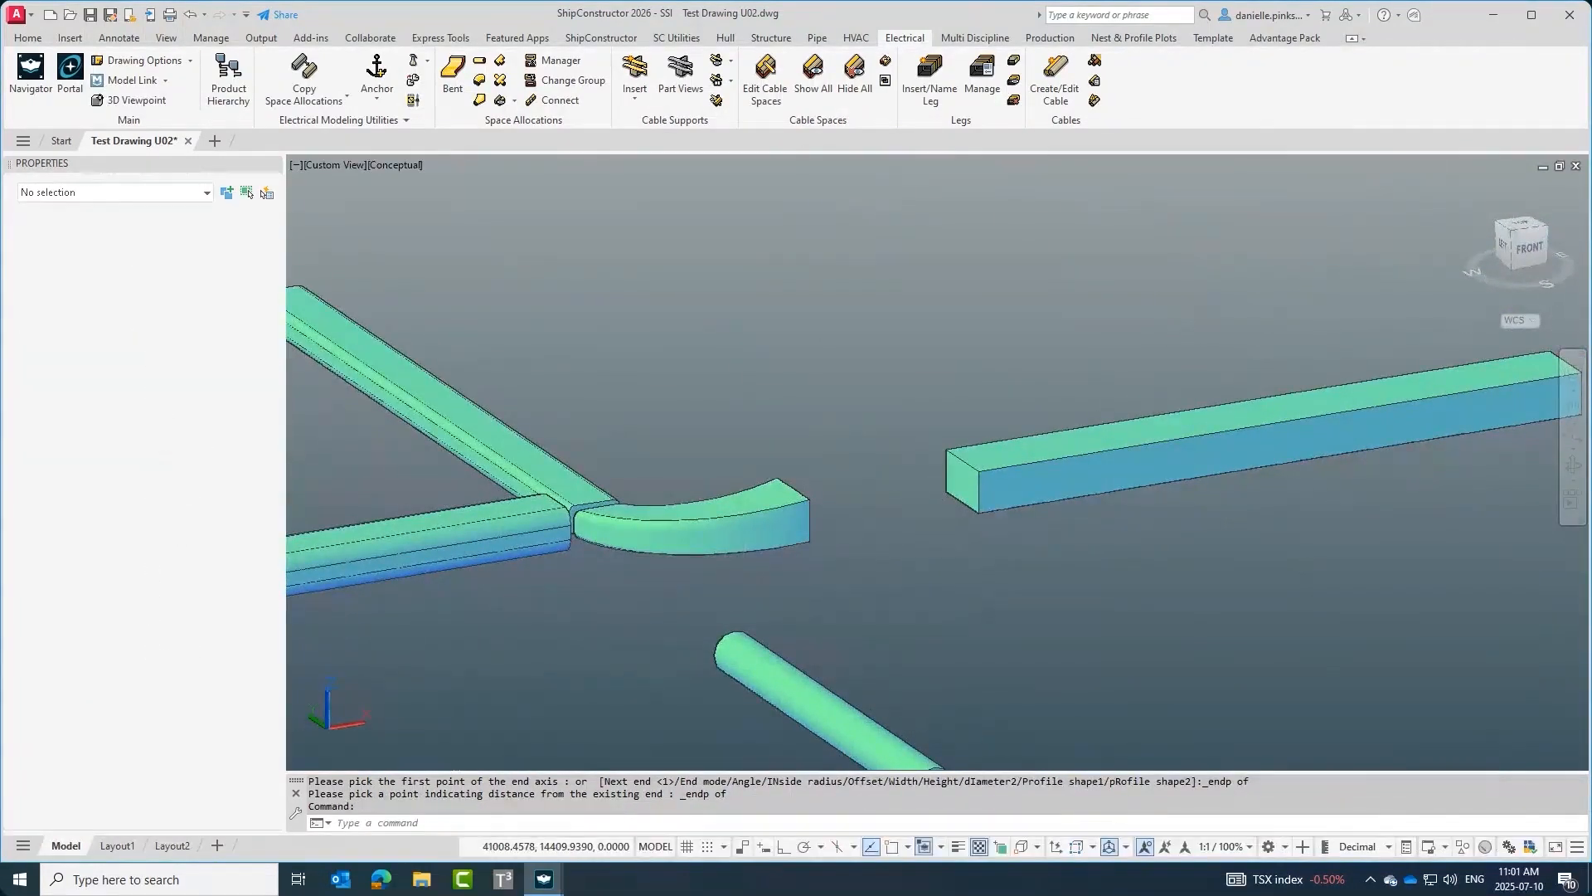
middle_click_drag(902, 484, 879, 539)
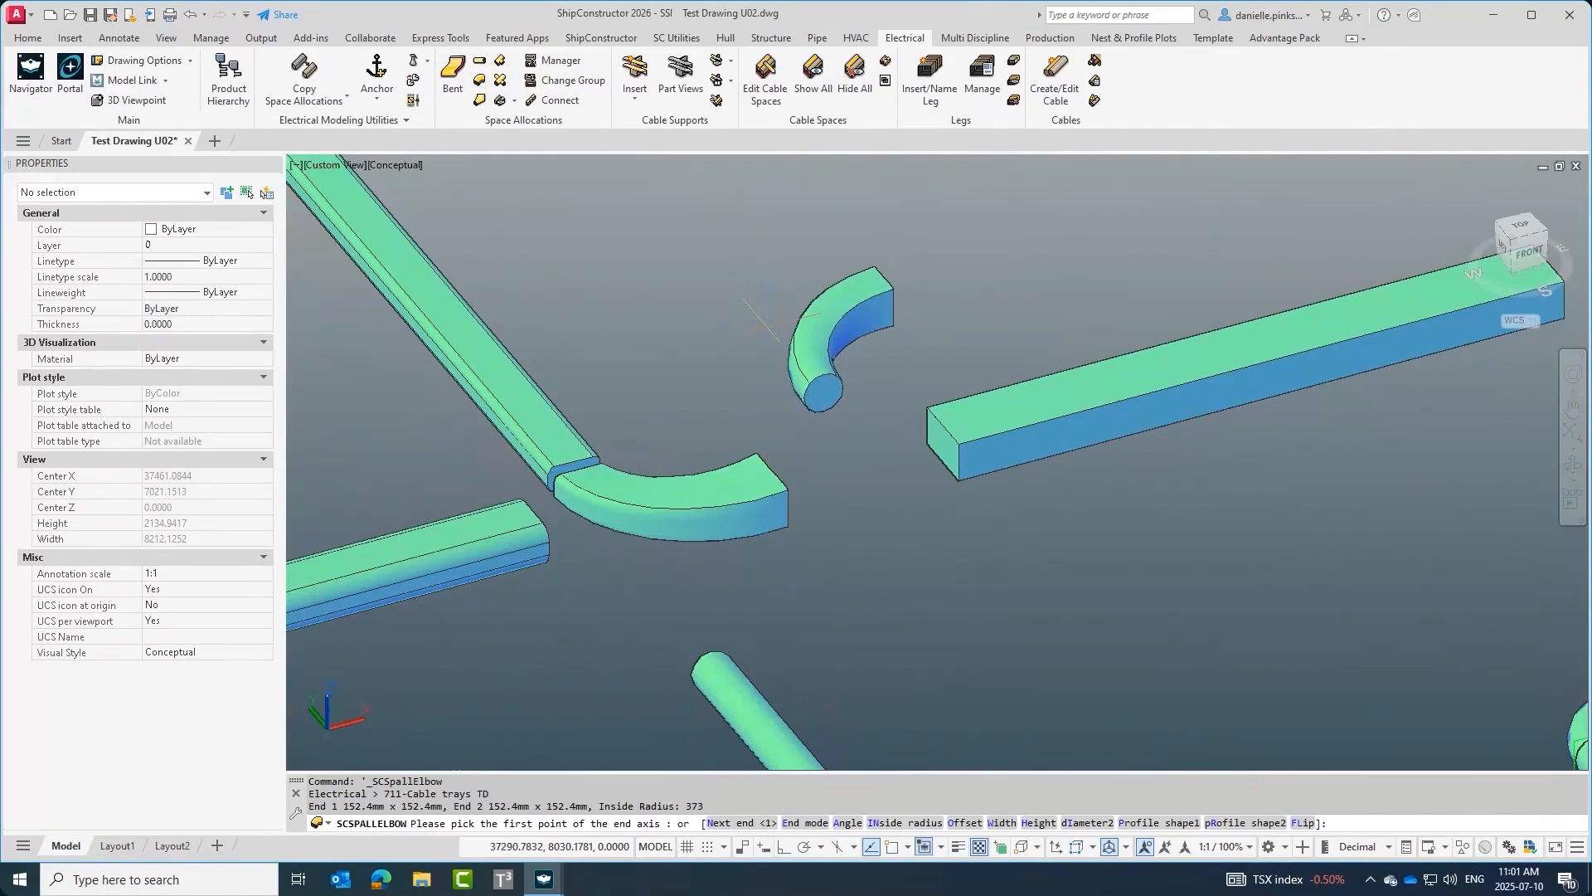
type("t")
key("Return")
right_click(881, 437, "shift")
left_click(912, 543)
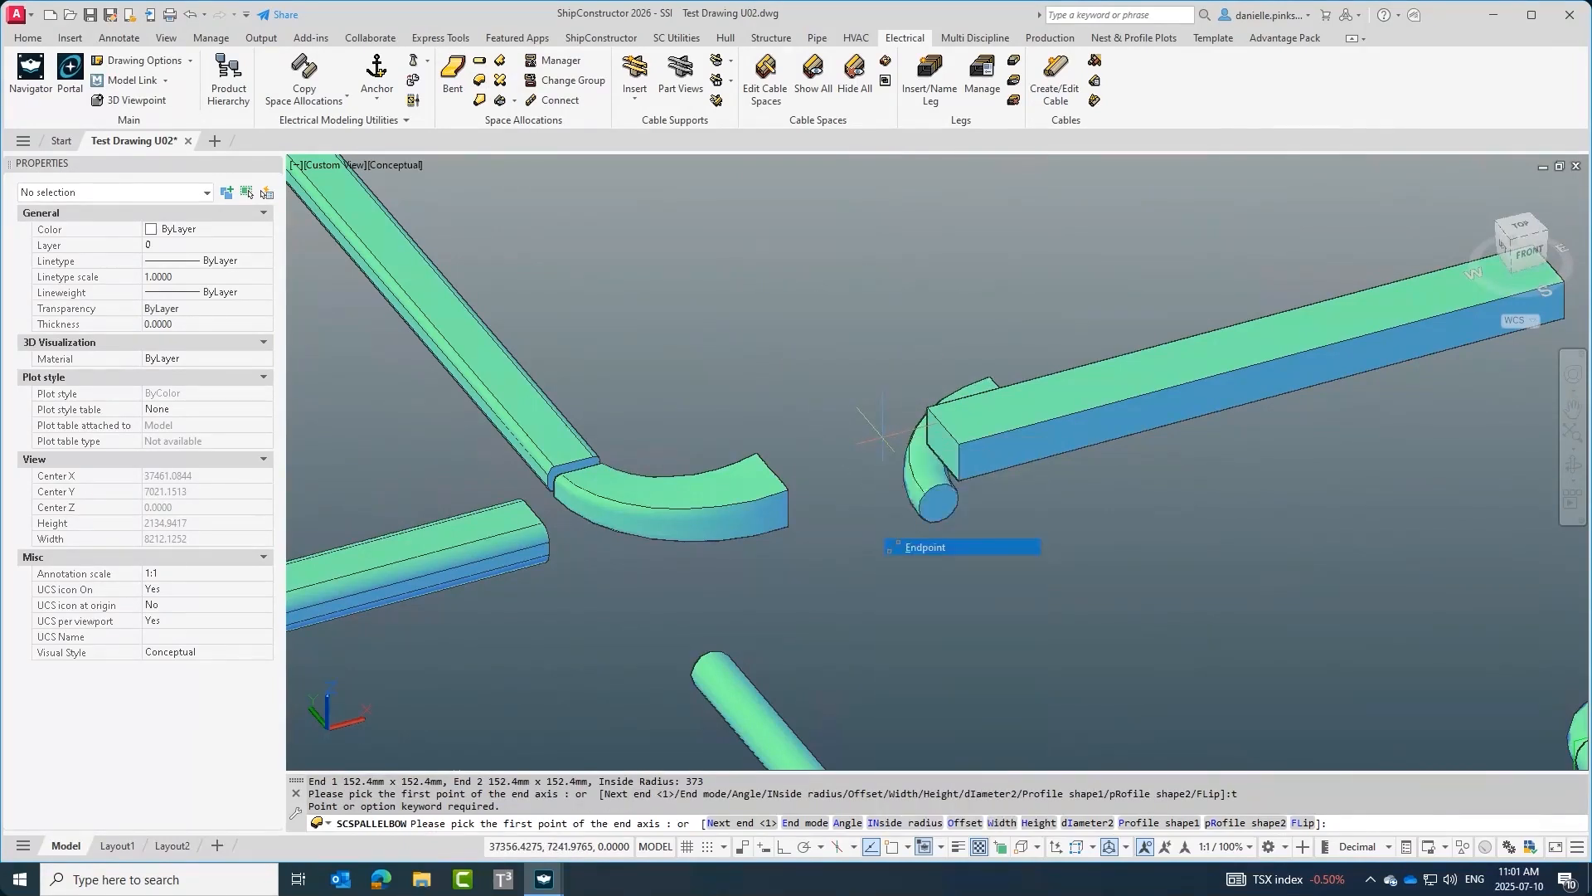
left_click(942, 438)
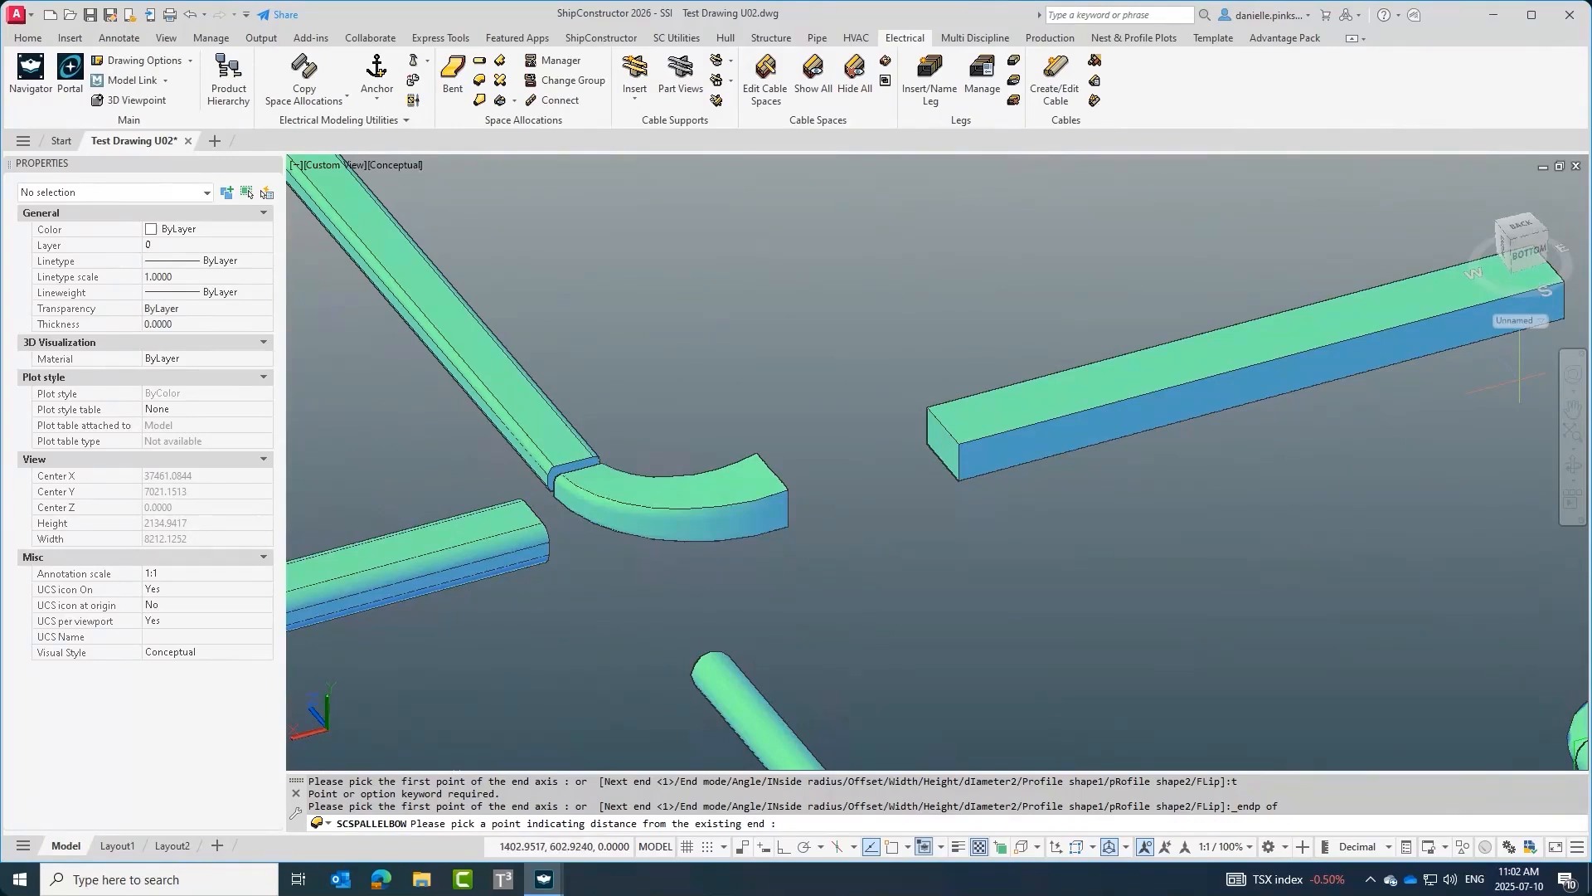
key("Escape")
Insert an elbow in intersection mode between the end of the right rectangular straight and the end of the round straight.
left_click(481, 79)
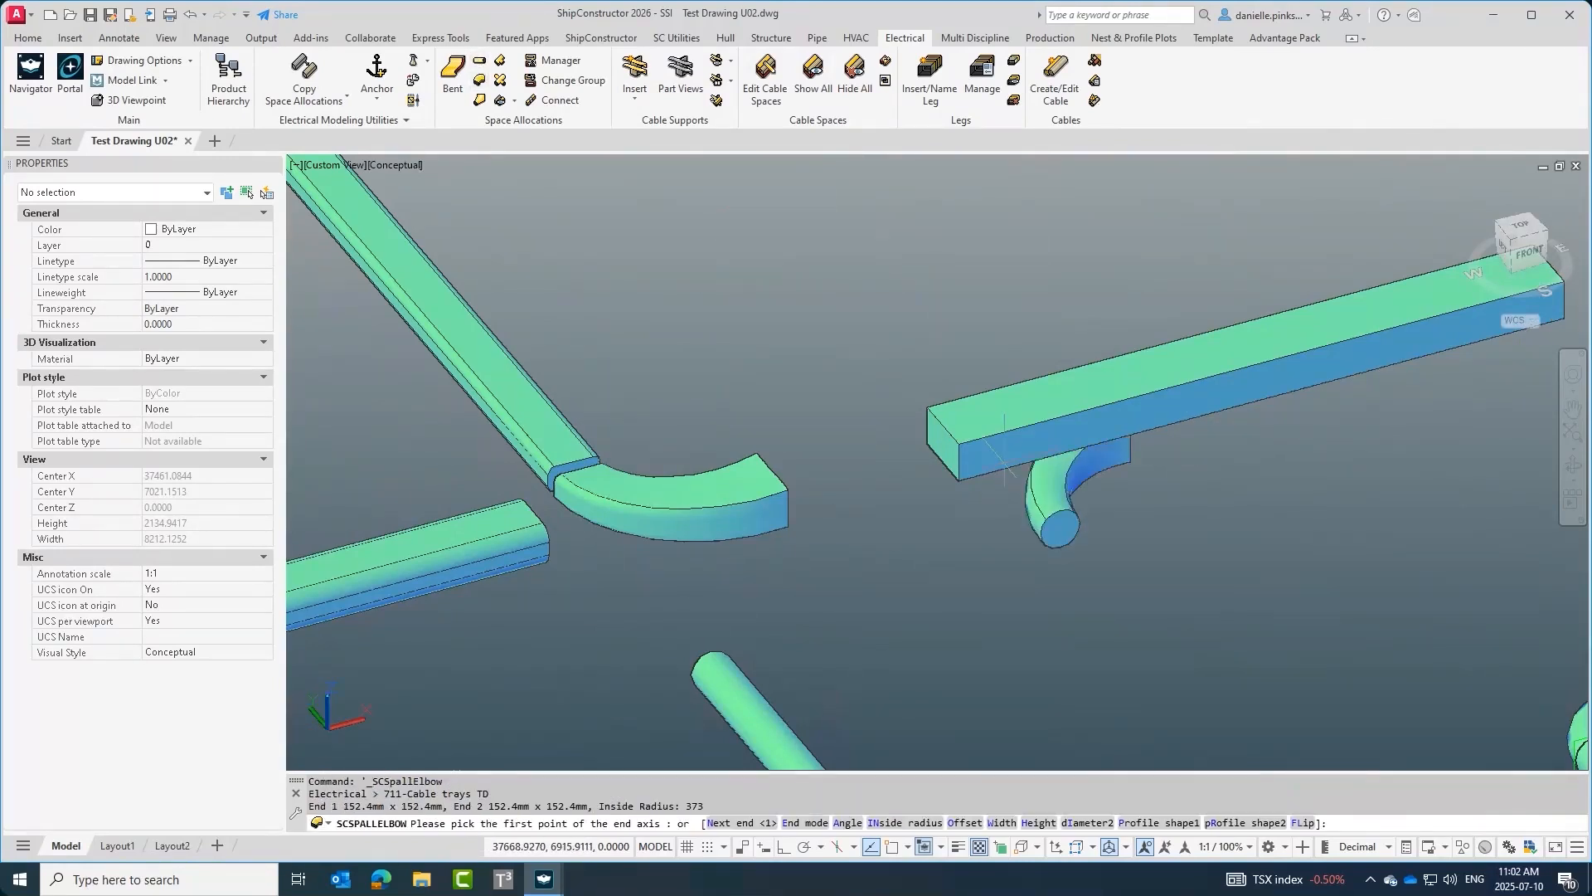
type("t")
key("Return")
right_click(961, 472, "shift")
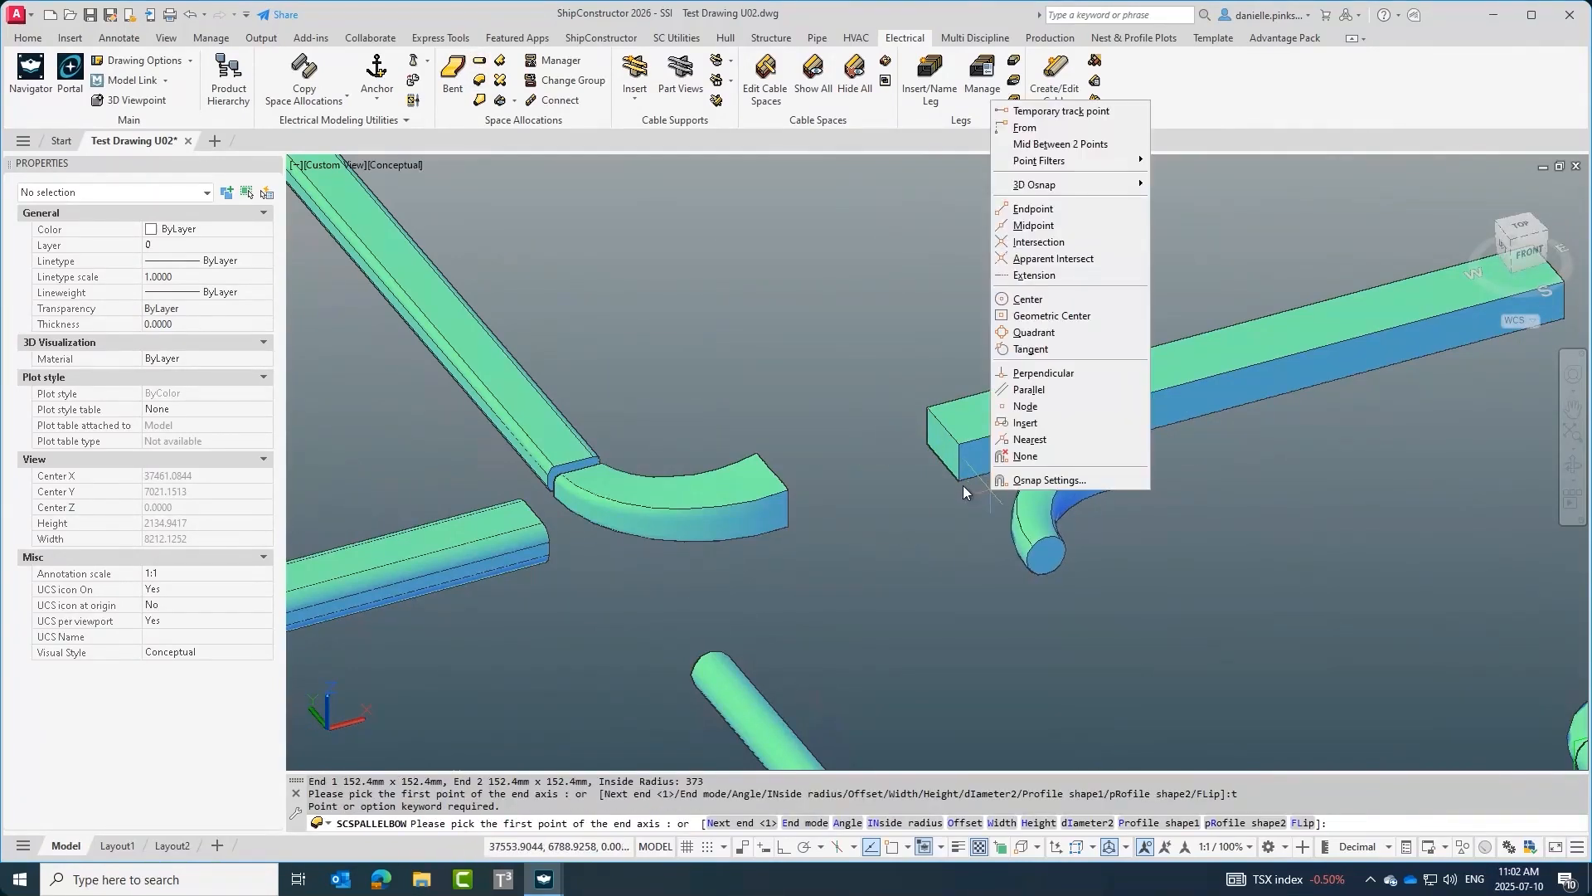
left_click(1037, 207)
left_click(945, 444)
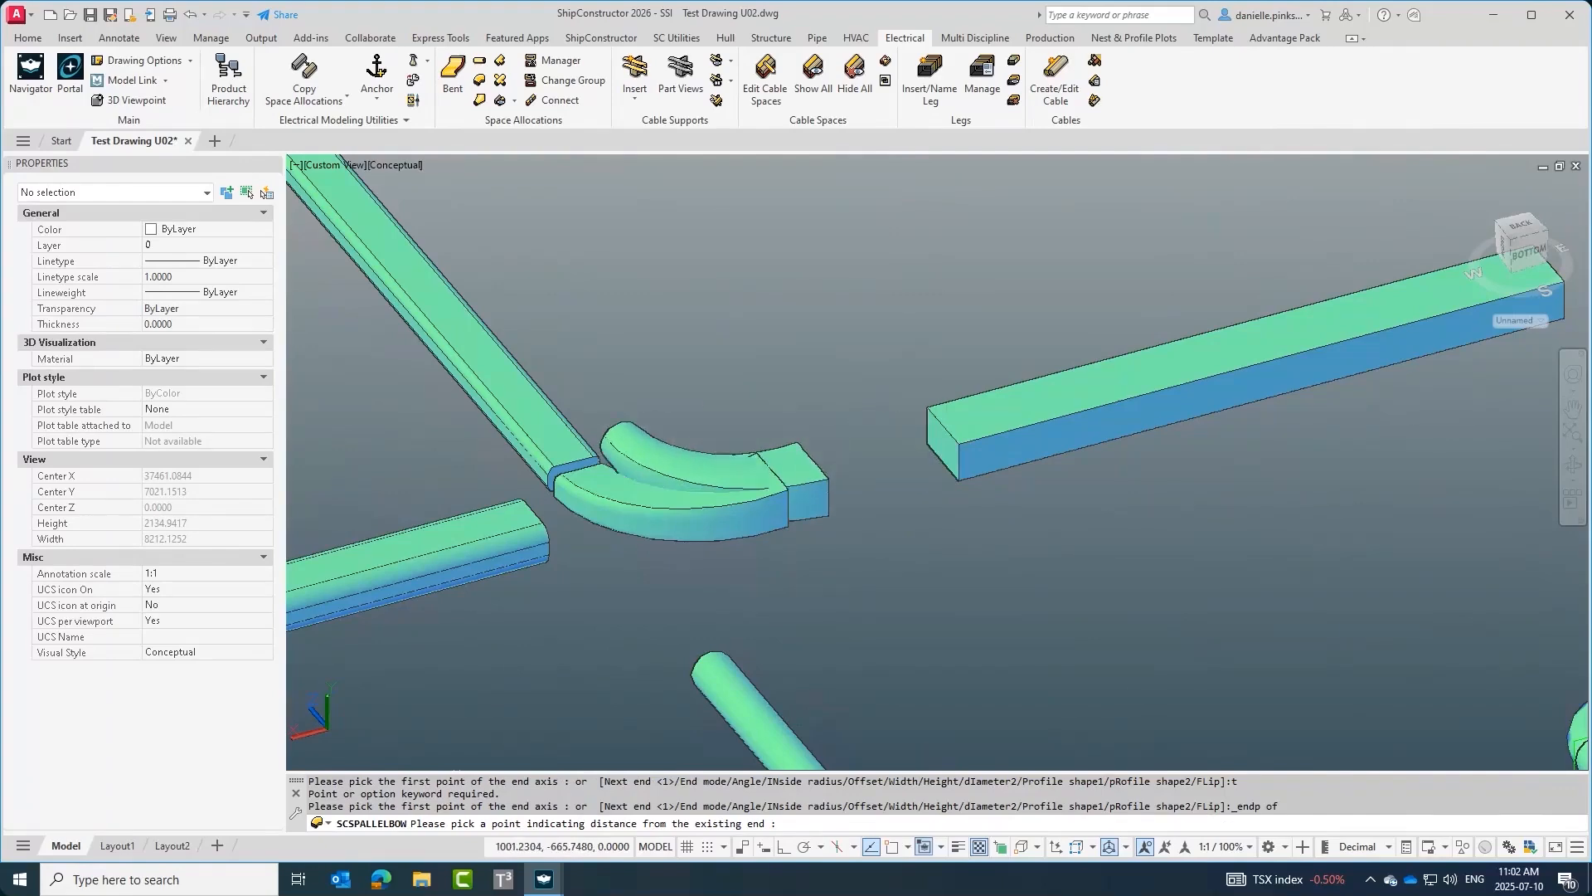
right_click(674, 699, "shift")
left_click(726, 401)
left_click(711, 669)
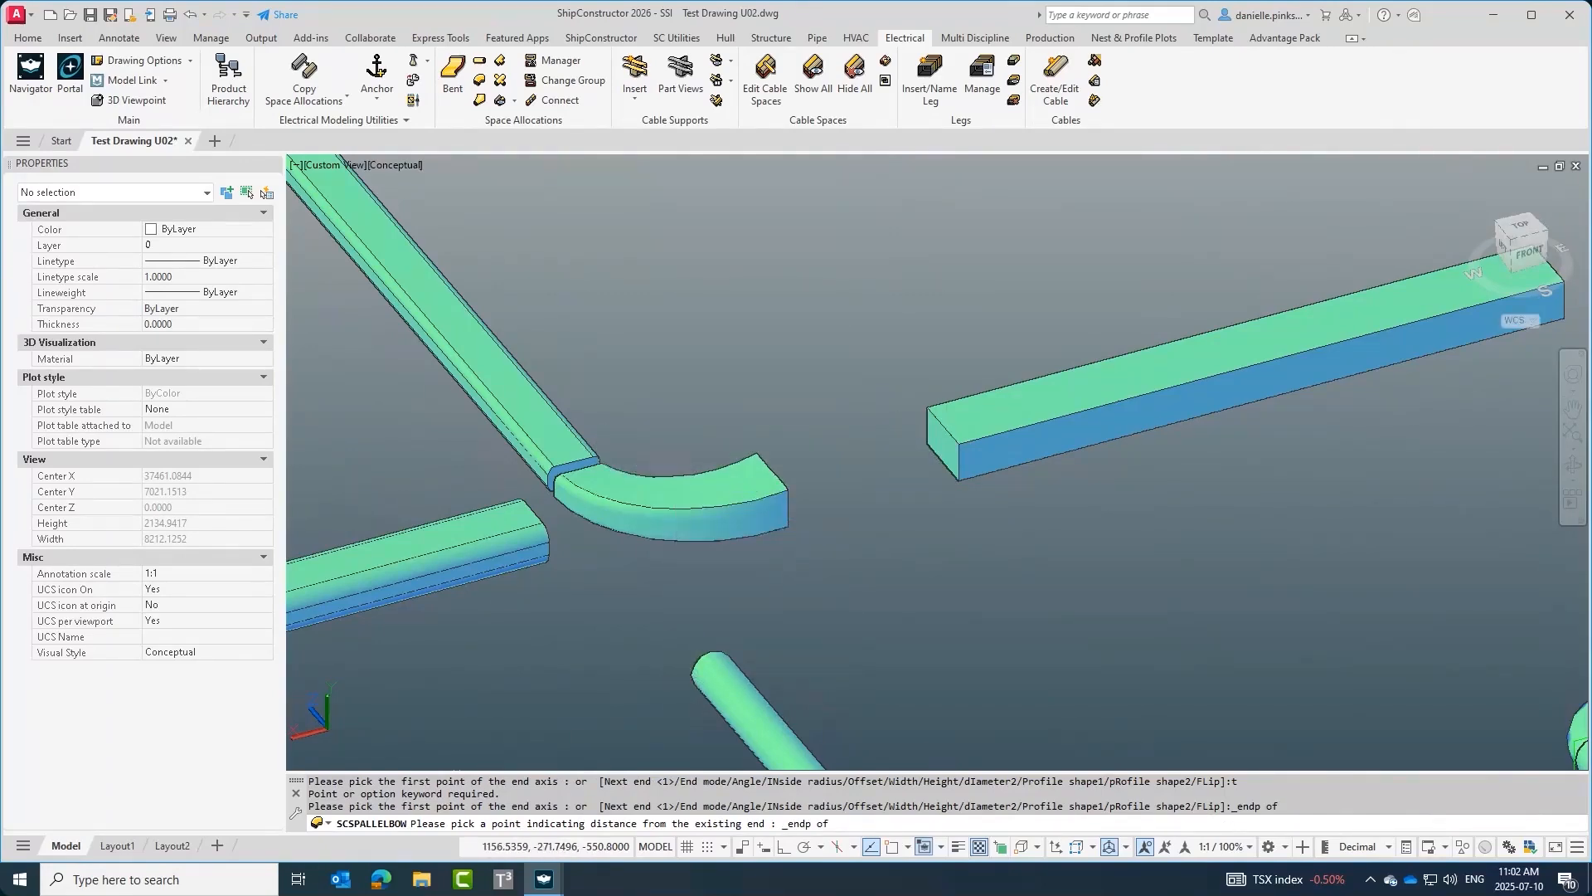
middle_click_drag(760, 733, 792, 538, "shift")
scroll(737, 426, "up", 2)
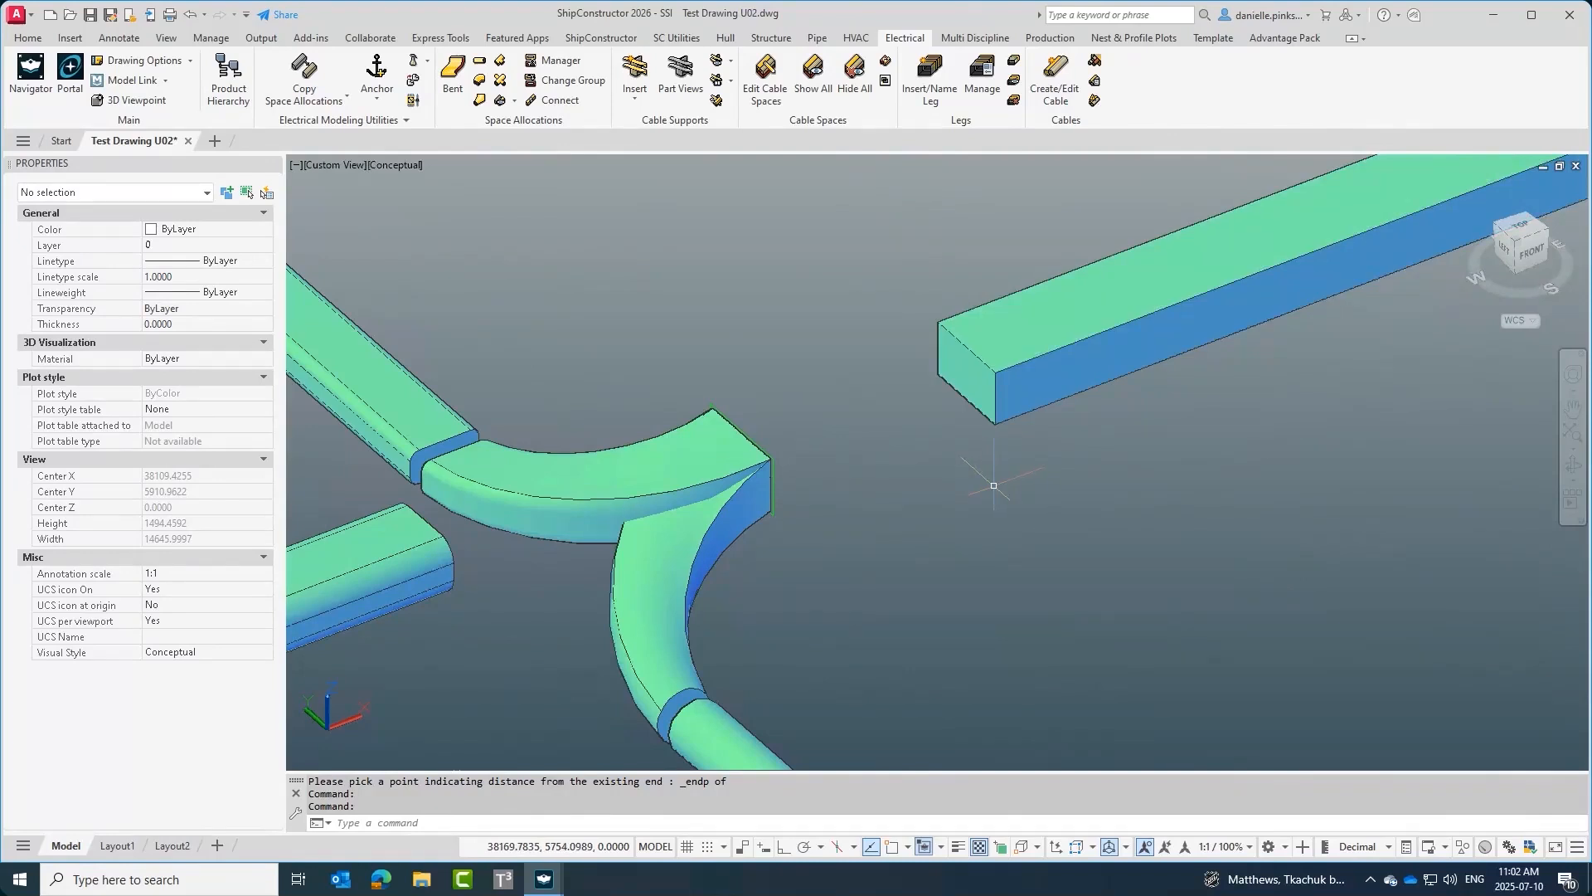
left_click(1003, 357)
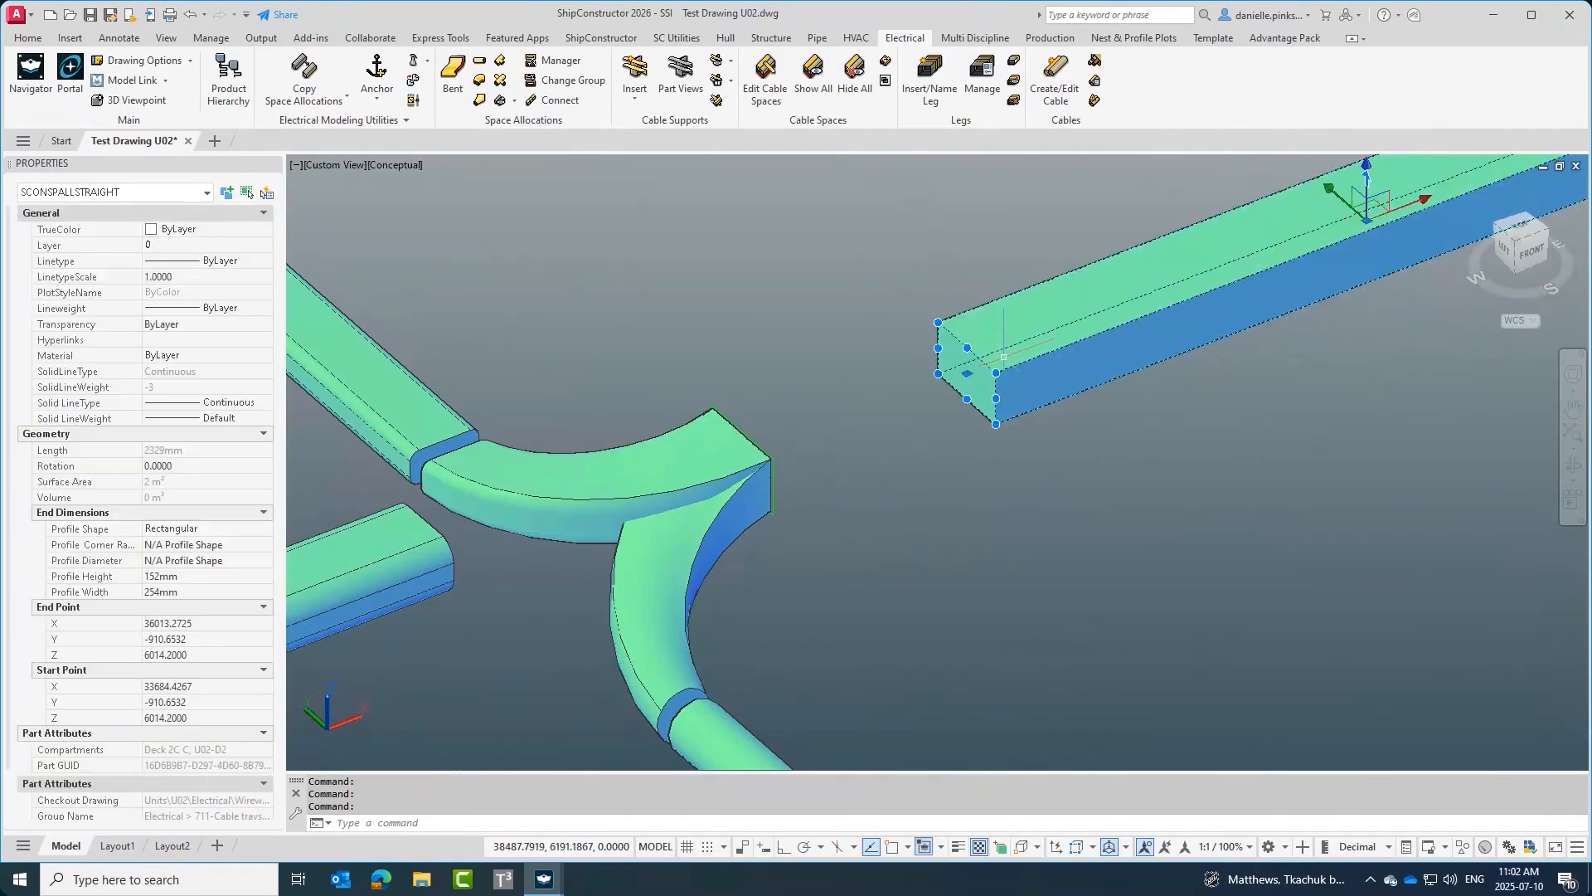
left_click(966, 373)
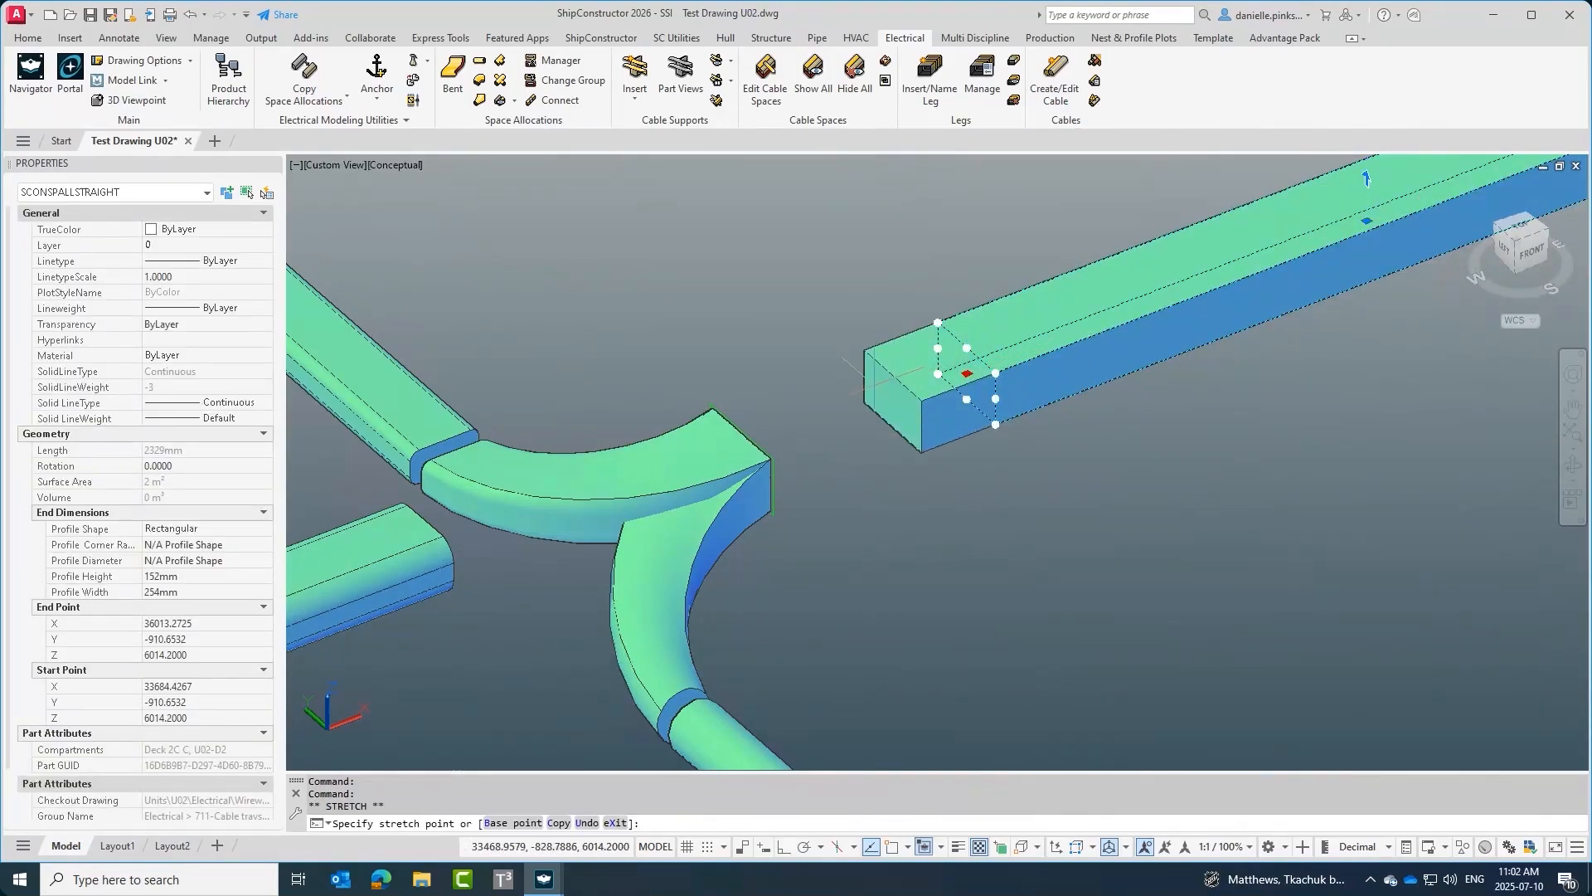
key("Escape")
key("Escape")
key("Escape")
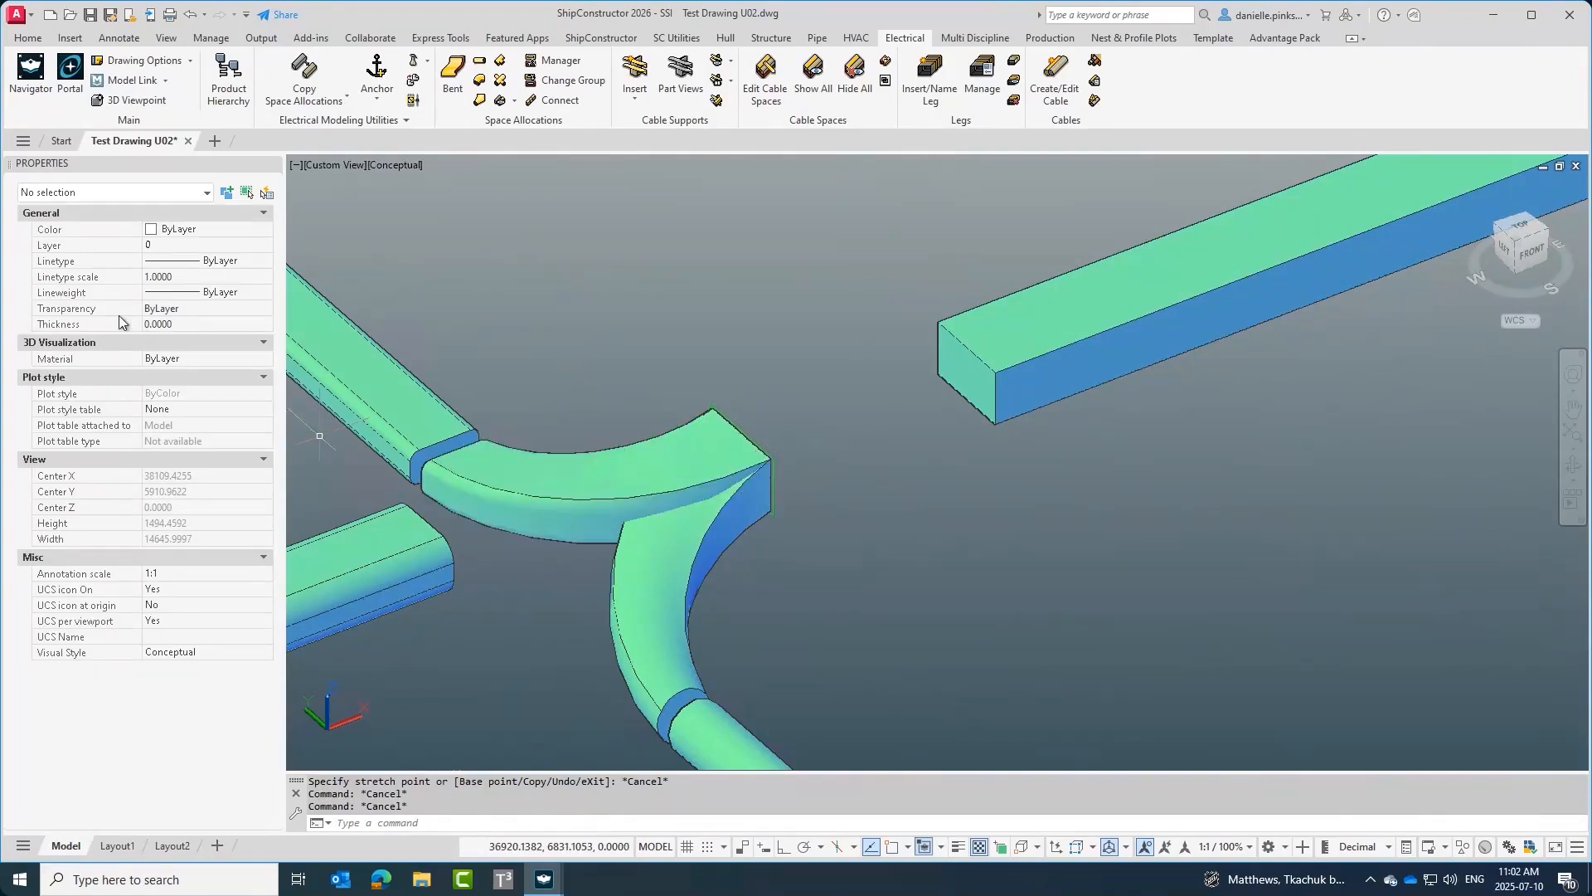
left_click(1010, 369)
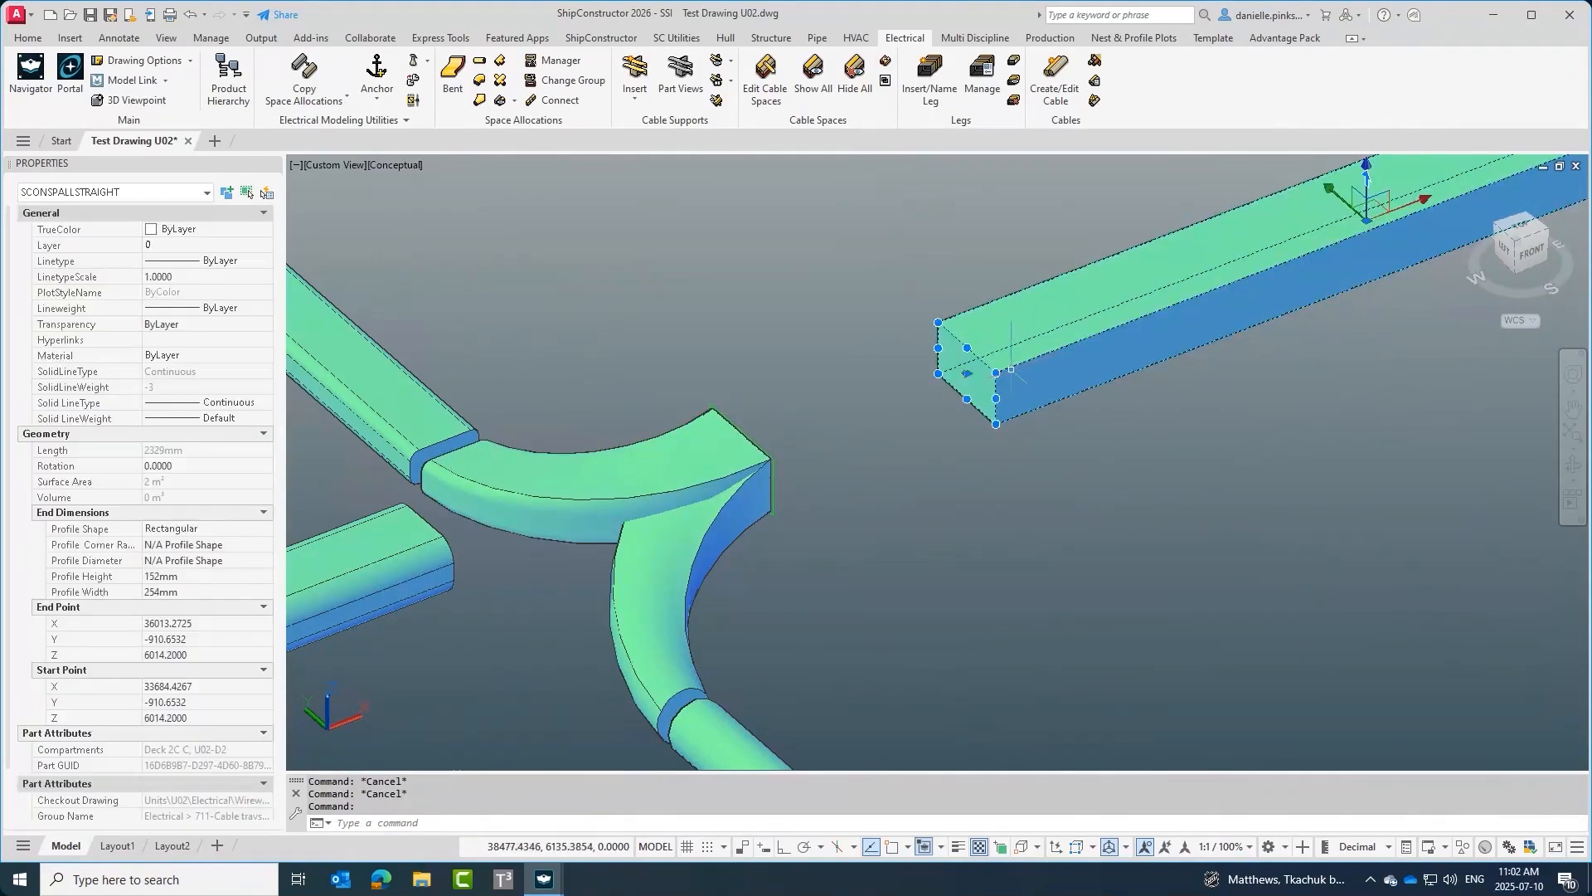
left_click(967, 373)
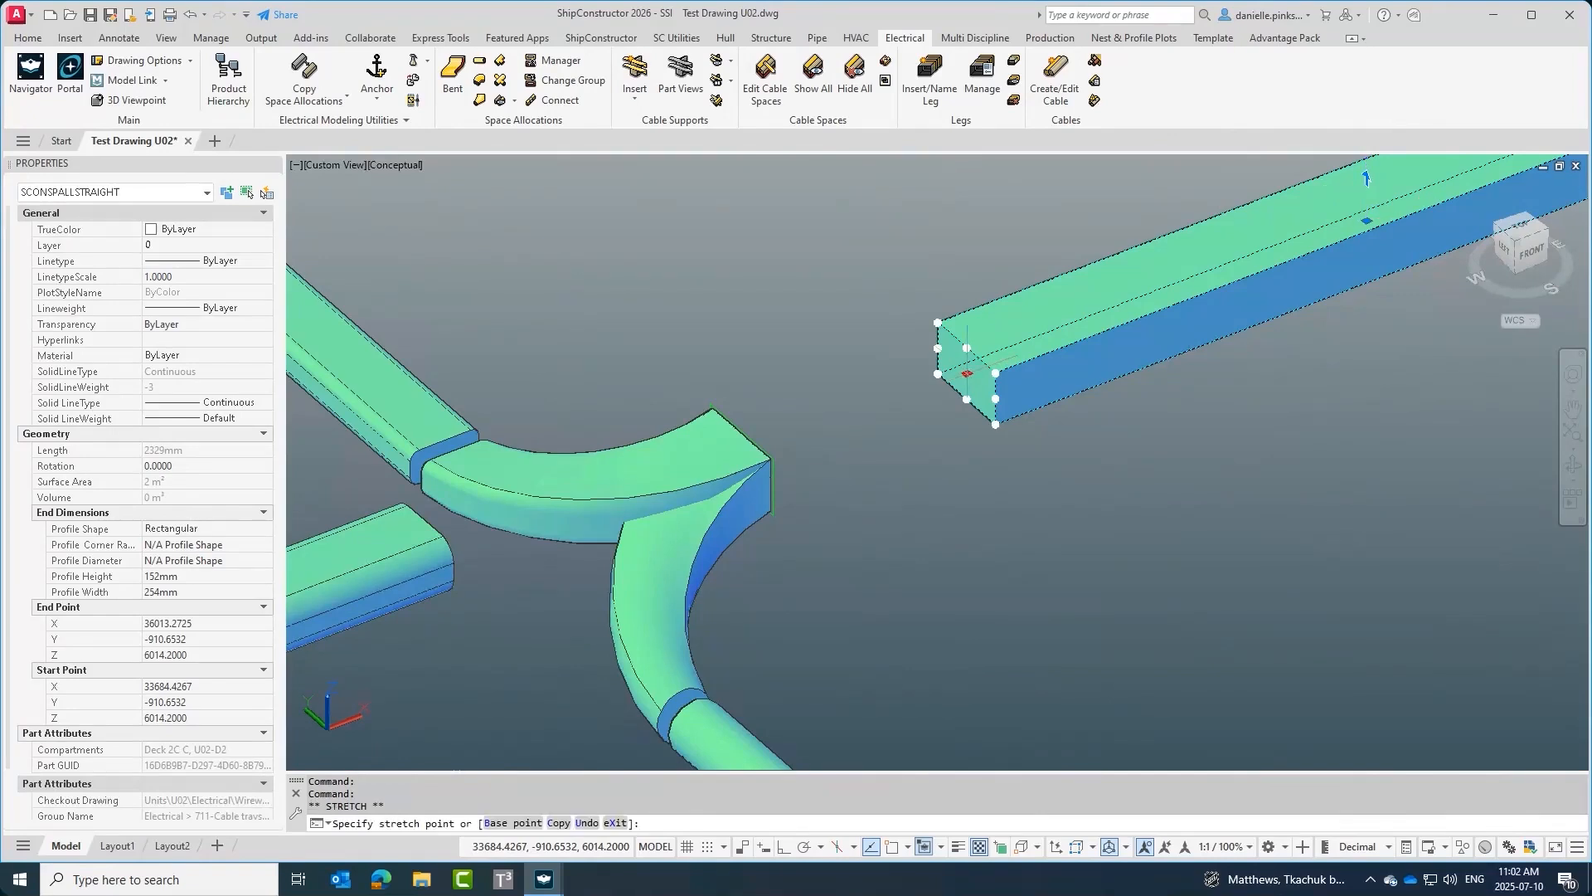
key("Escape")
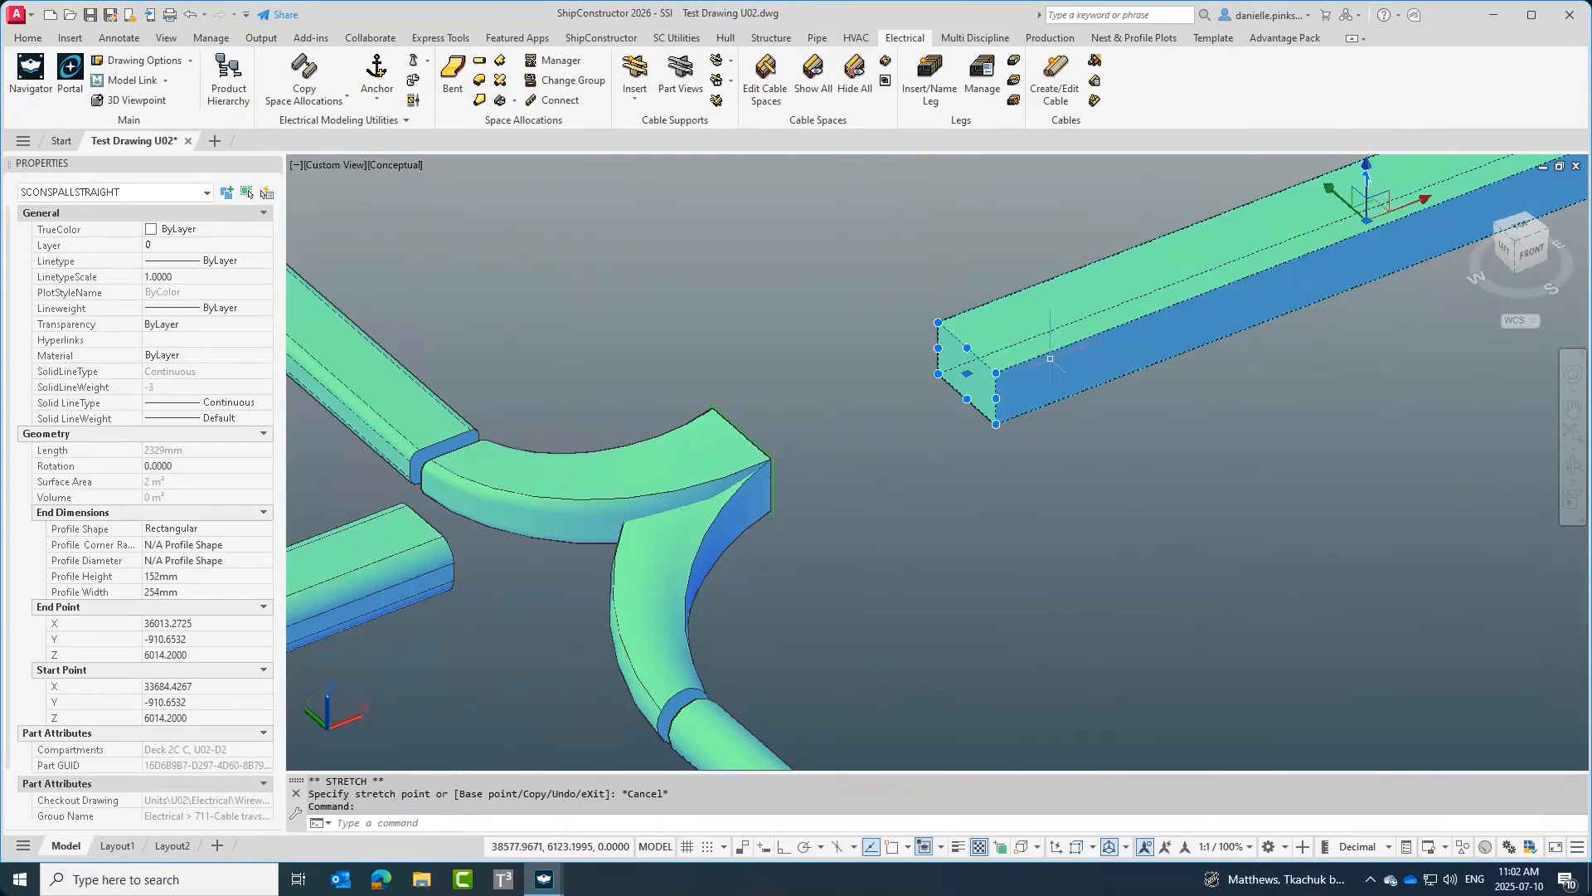
left_click(967, 374)
right_click(967, 375, "shift")
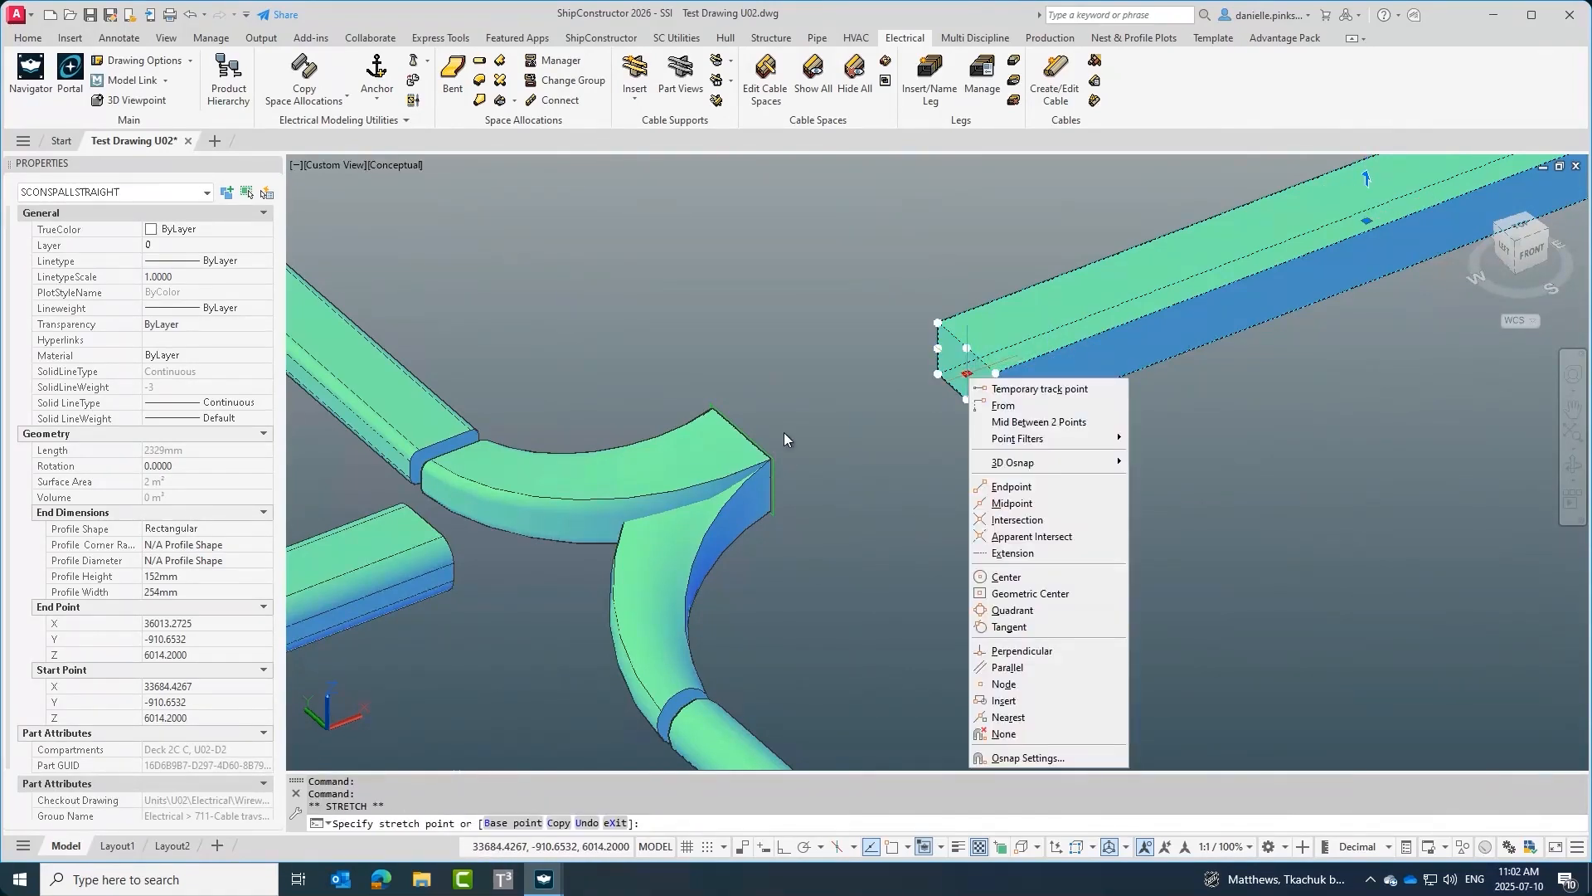
key("e")
left_click(741, 458)
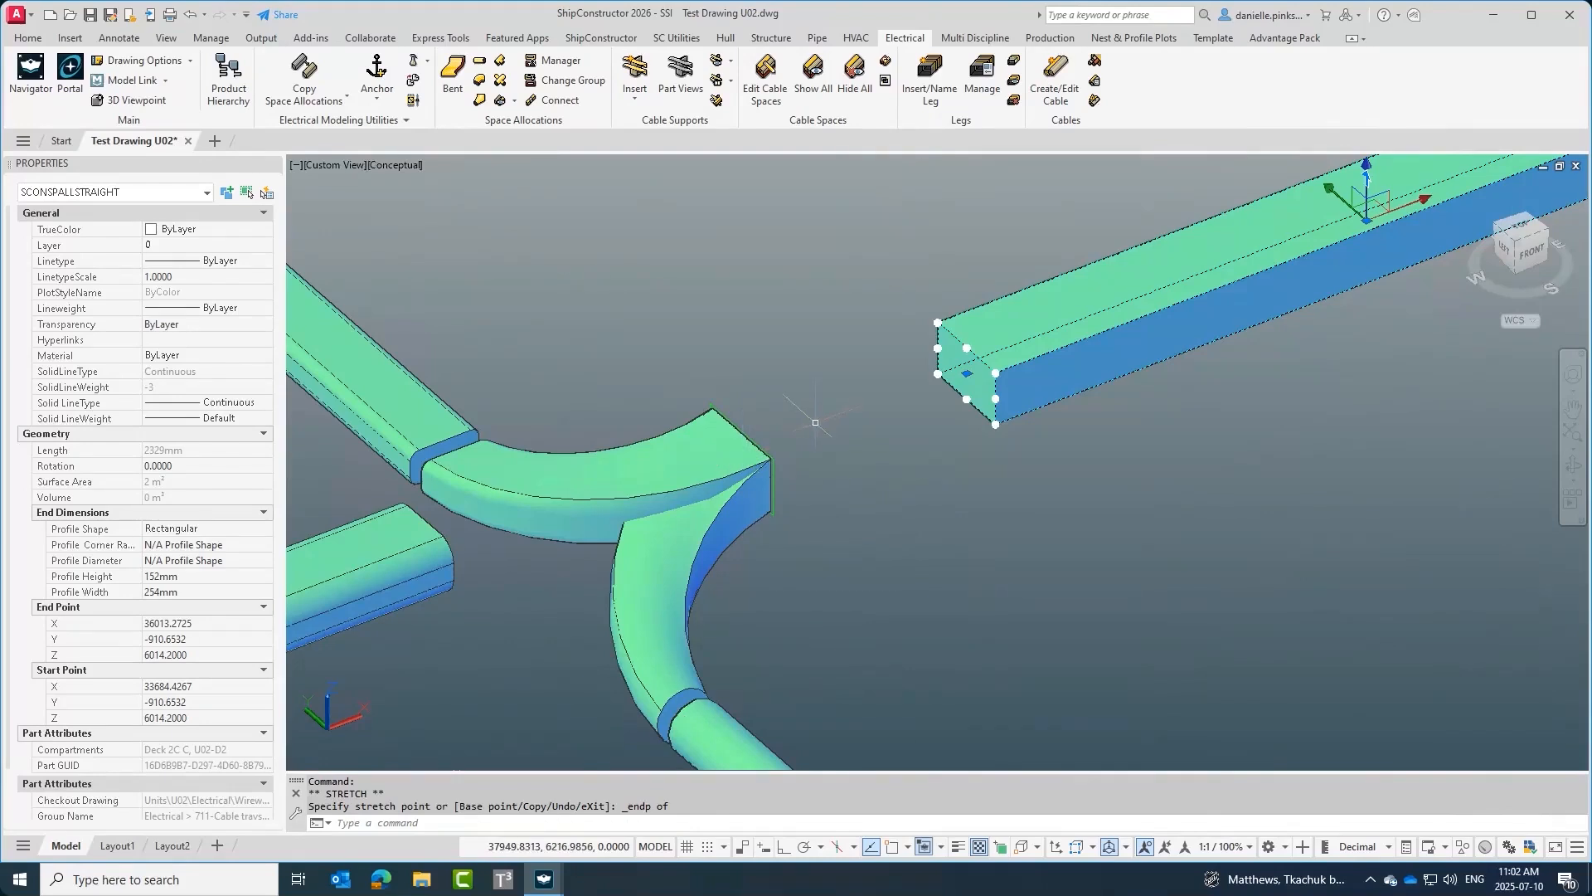
key("Escape")
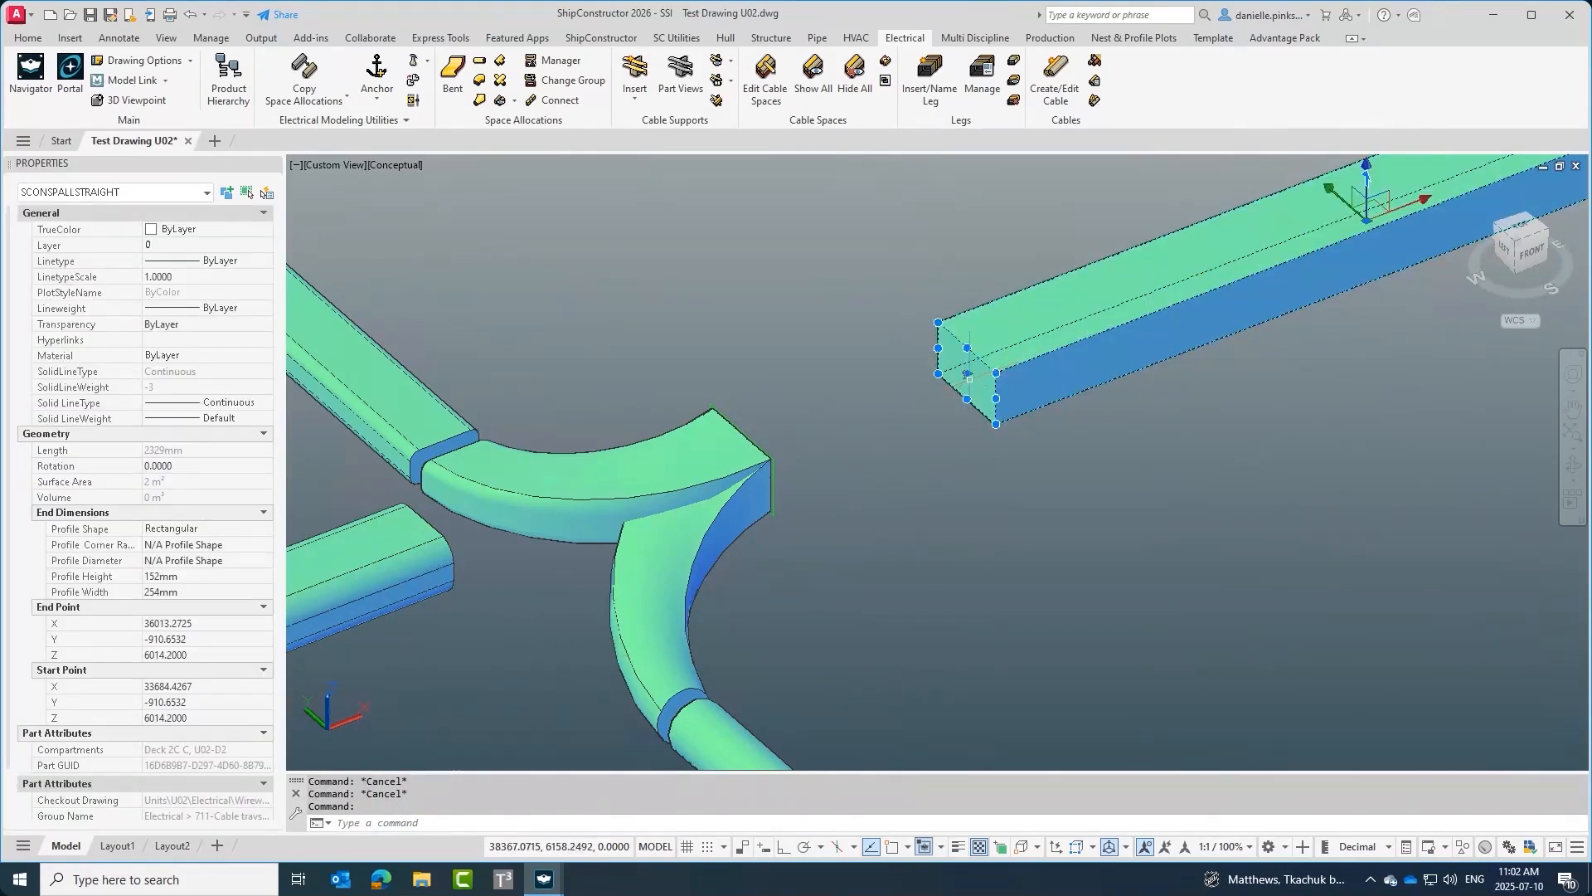
Stretch the right rectangular straight's end grip to snap to the endpoint of the new elbow.
left_click(967, 374)
right_click(967, 375, "shift")
key("e")
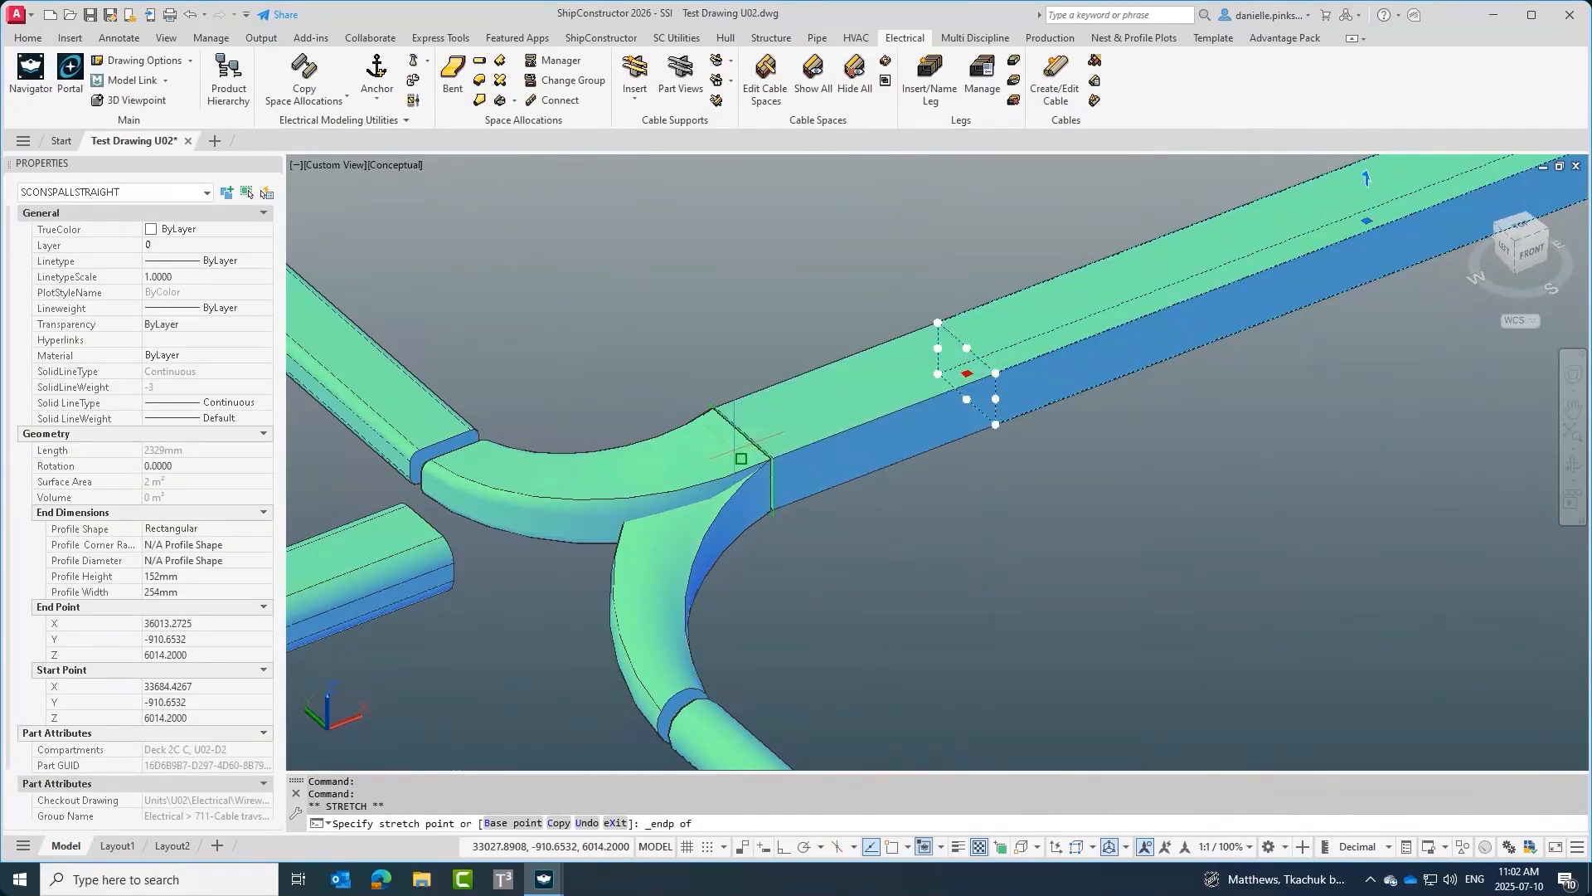
key("Escape")
key("Escape")
Stretch the round straight's end grip to meet the end of the elbow.
scroll(1078, 479, "down", 2)
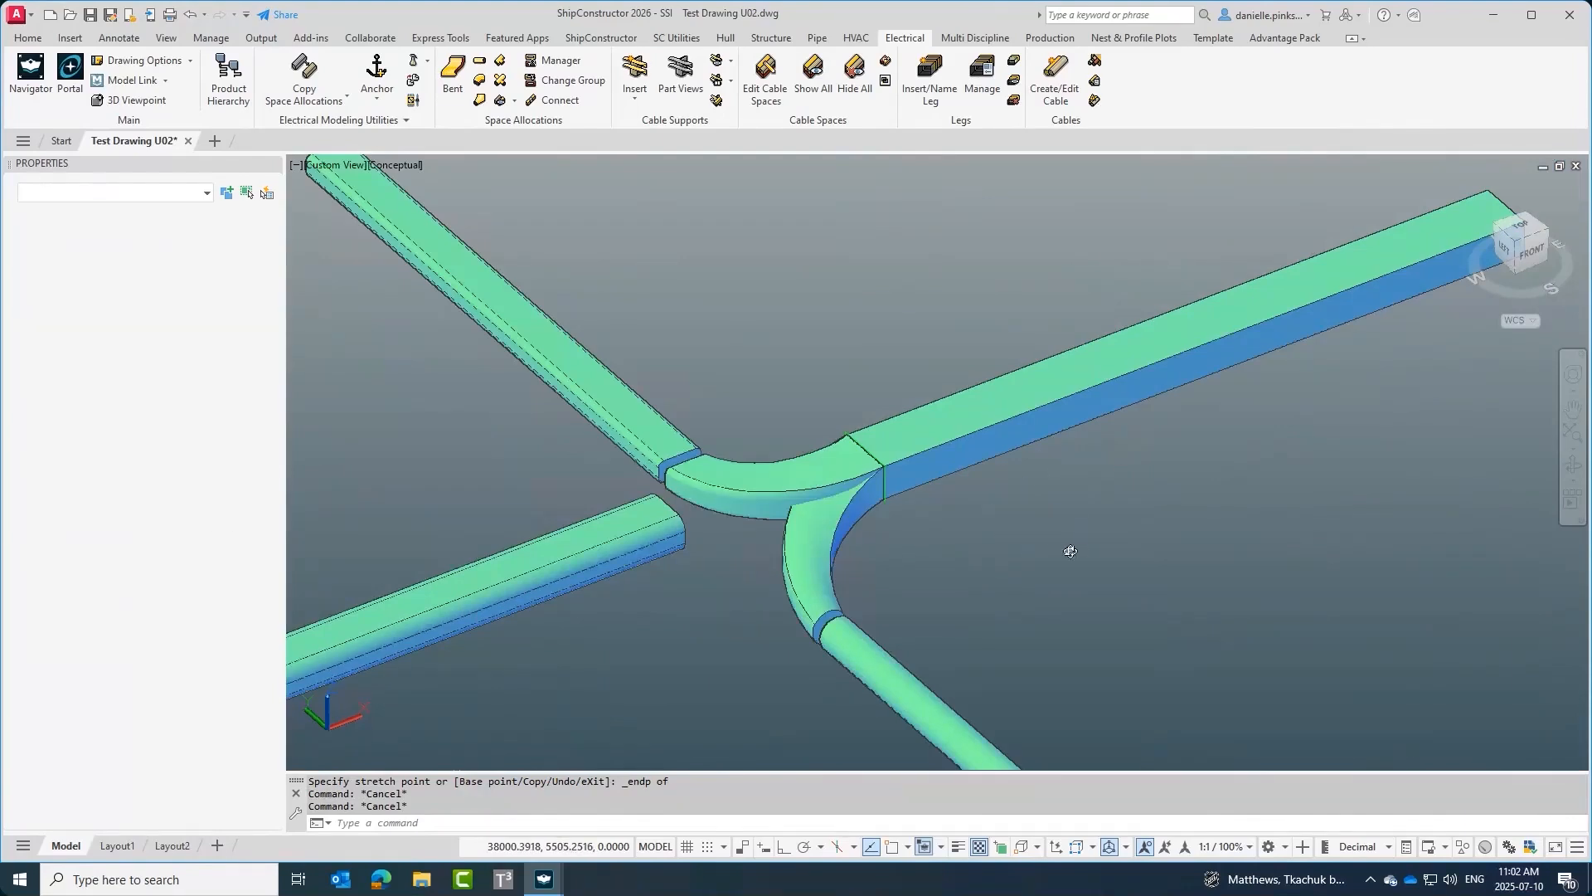
middle_click_drag(1070, 550, 1031, 469, "shift")
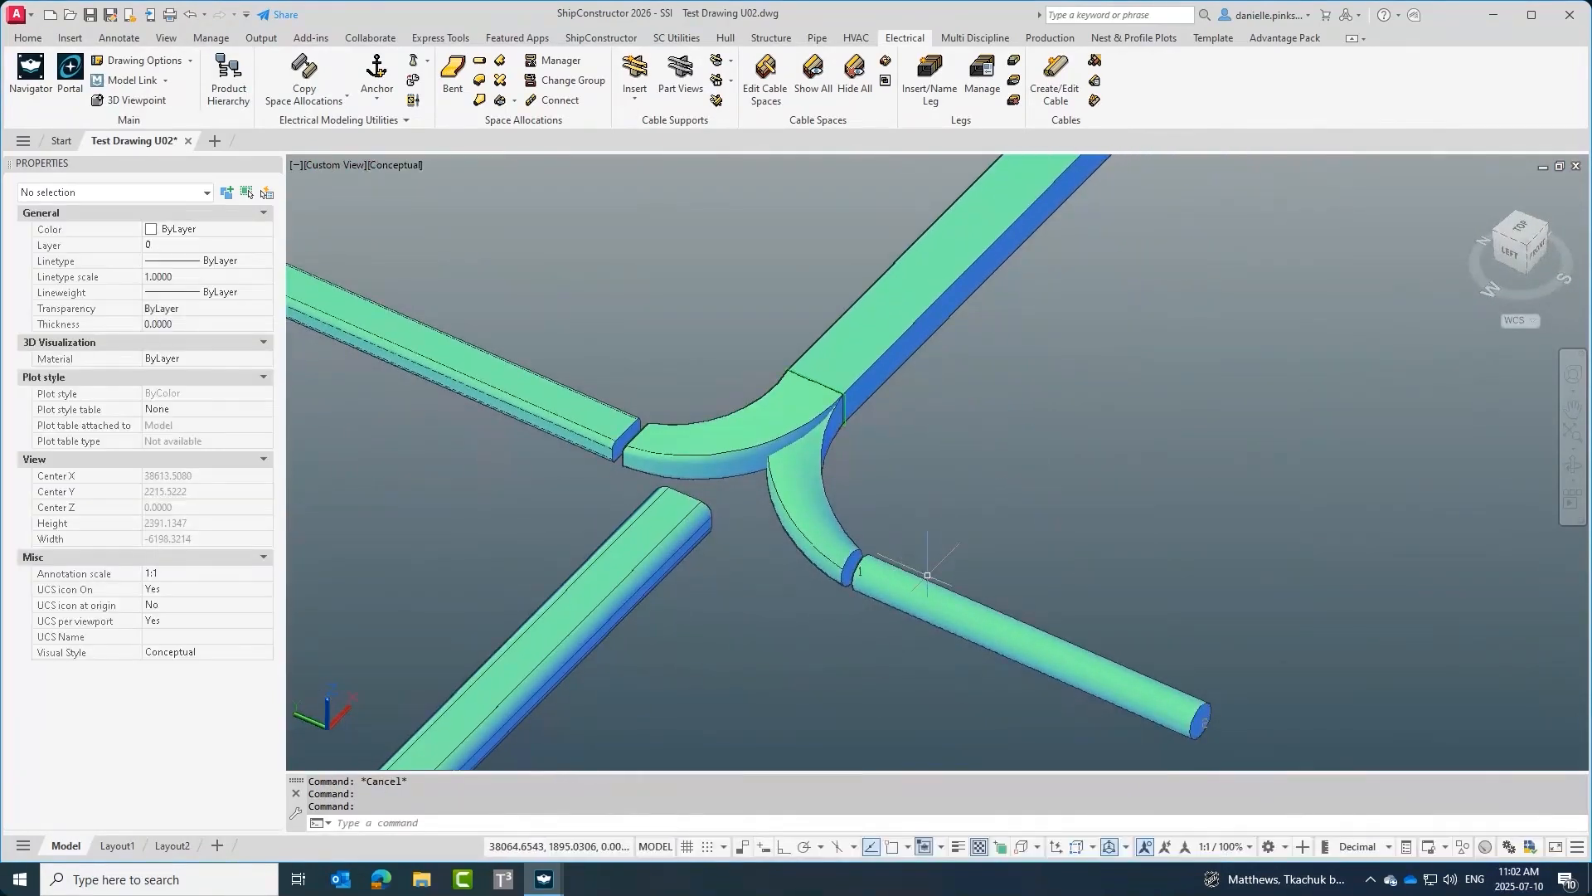
scroll(916, 599, "up", 2)
left_click(913, 601)
scroll(836, 569, "up", 3)
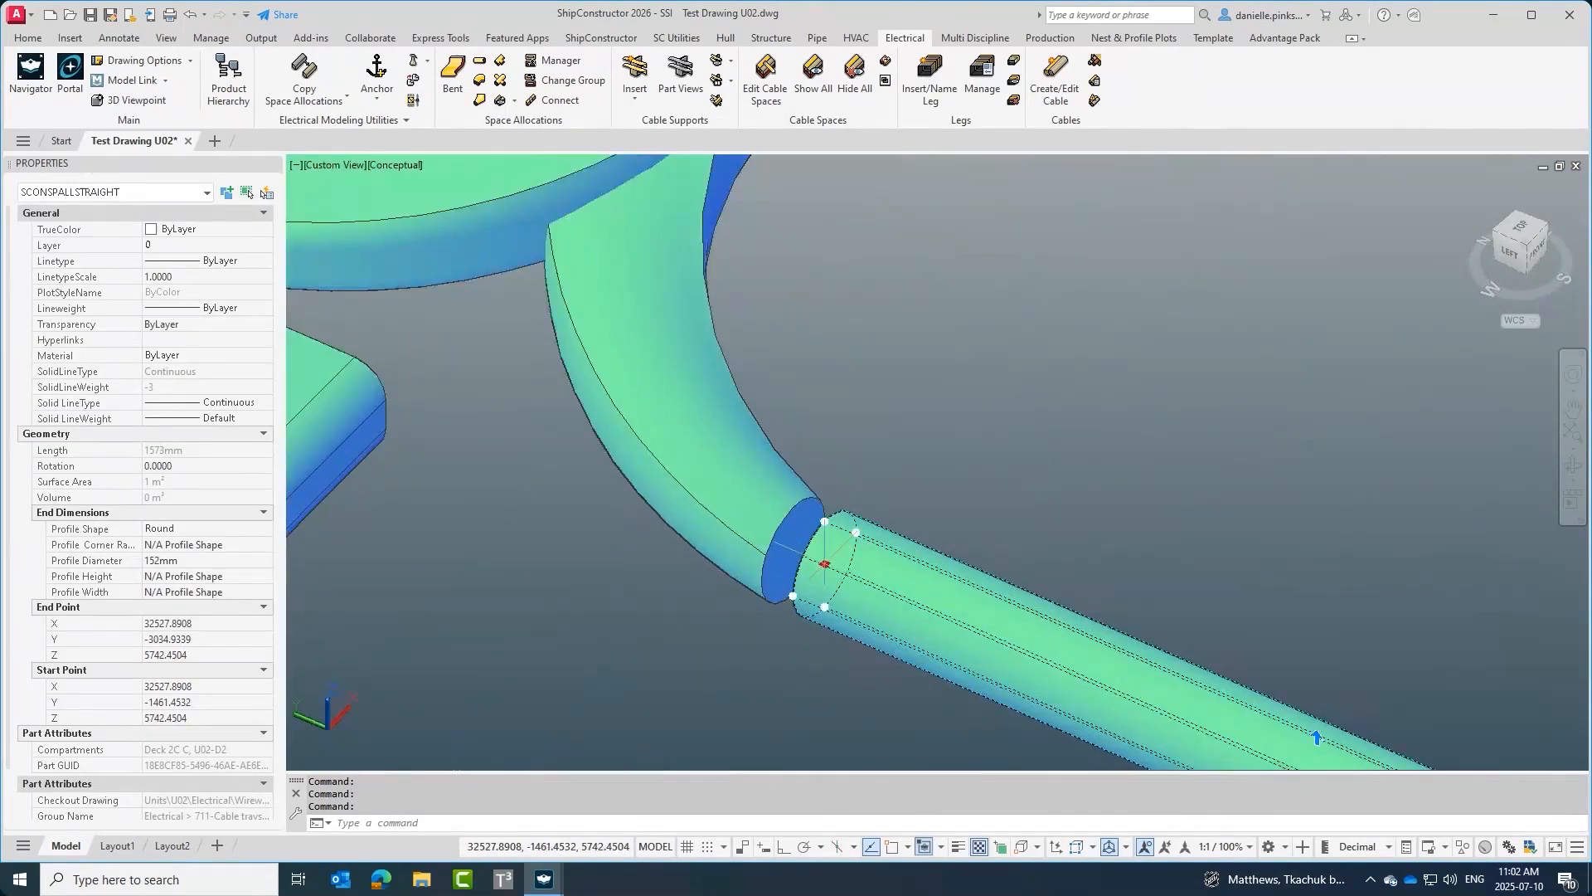
left_click(837, 570)
left_click(786, 563)
middle_click_drag(554, 509, 950, 687)
key("Escape")
Stretch the rounded rectangular straight's end grip to snap to the endpoint of the first elbow.
left_click(518, 378)
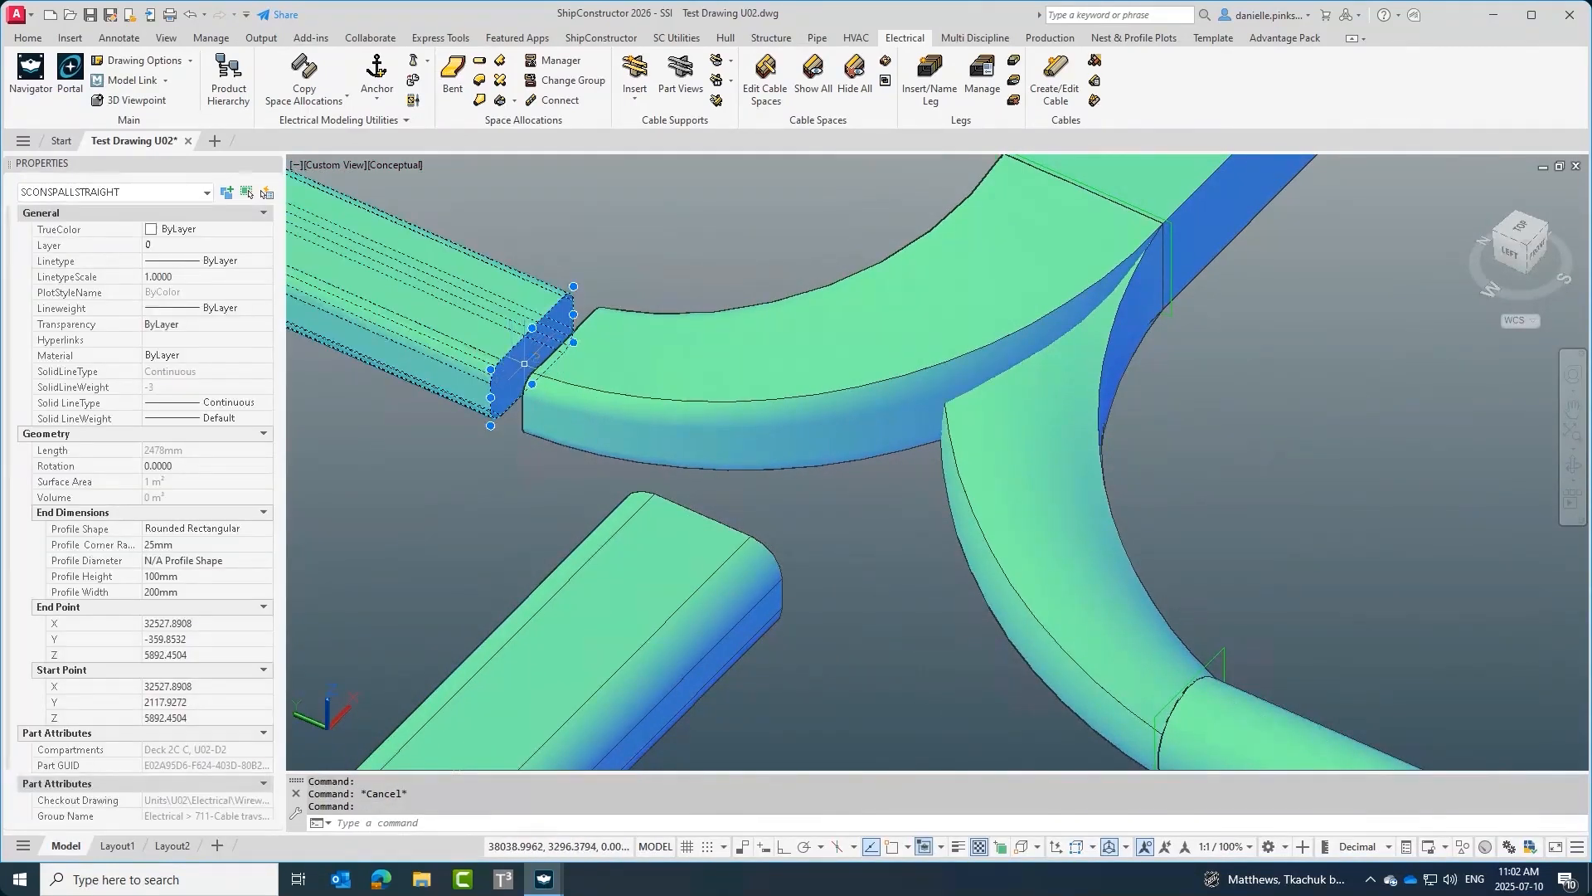
left_click(532, 355)
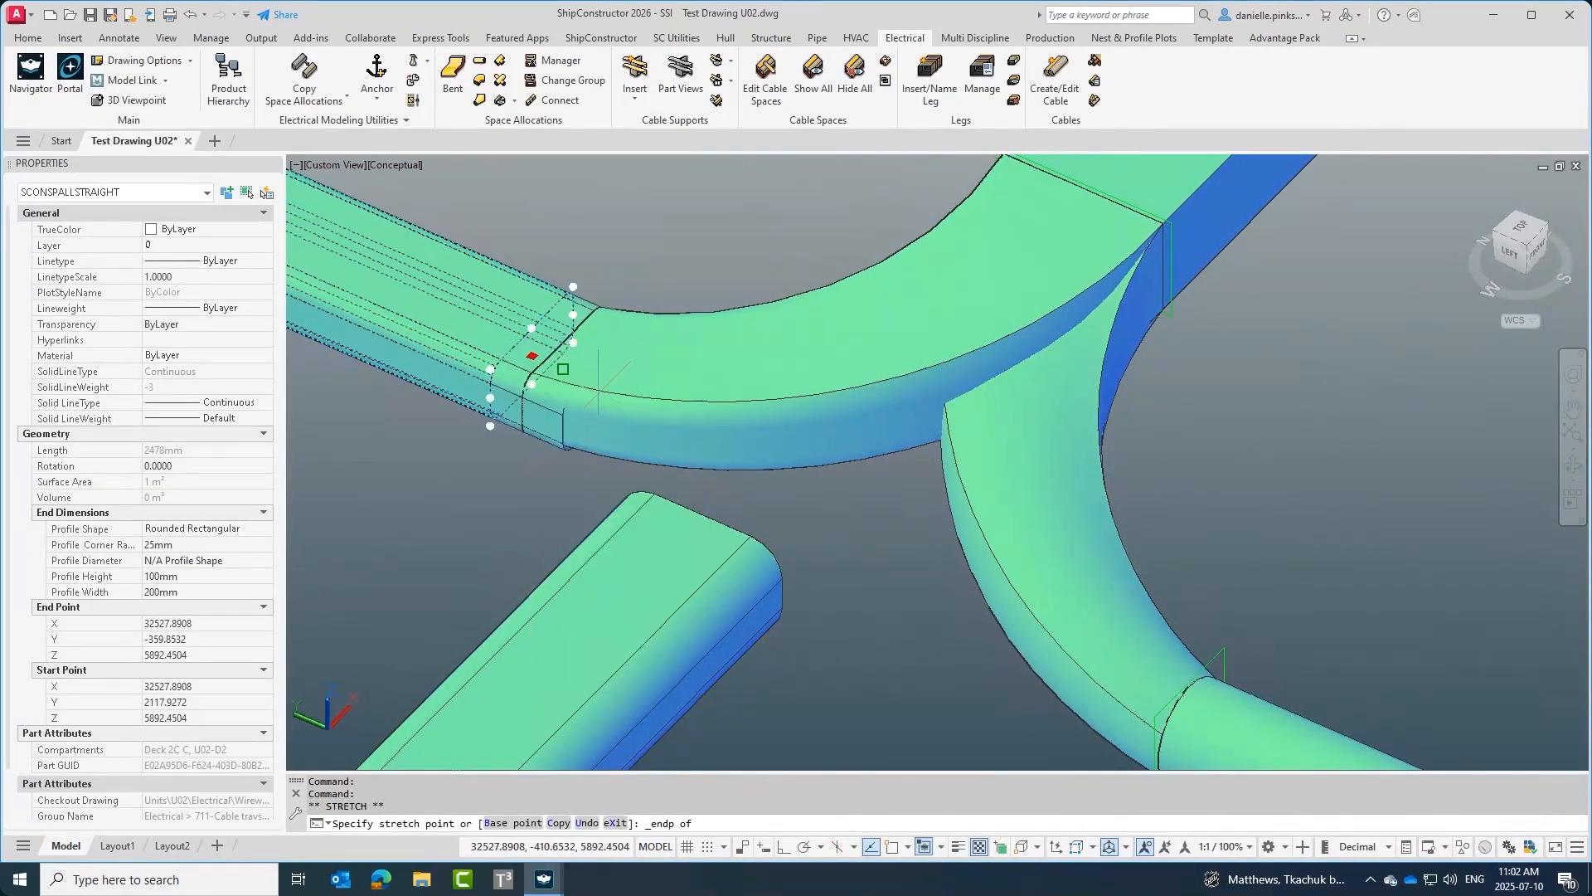
left_click(598, 394)
key("Escape")
key("Escape")
middle_click_drag(895, 489, 561, 479, "shift")
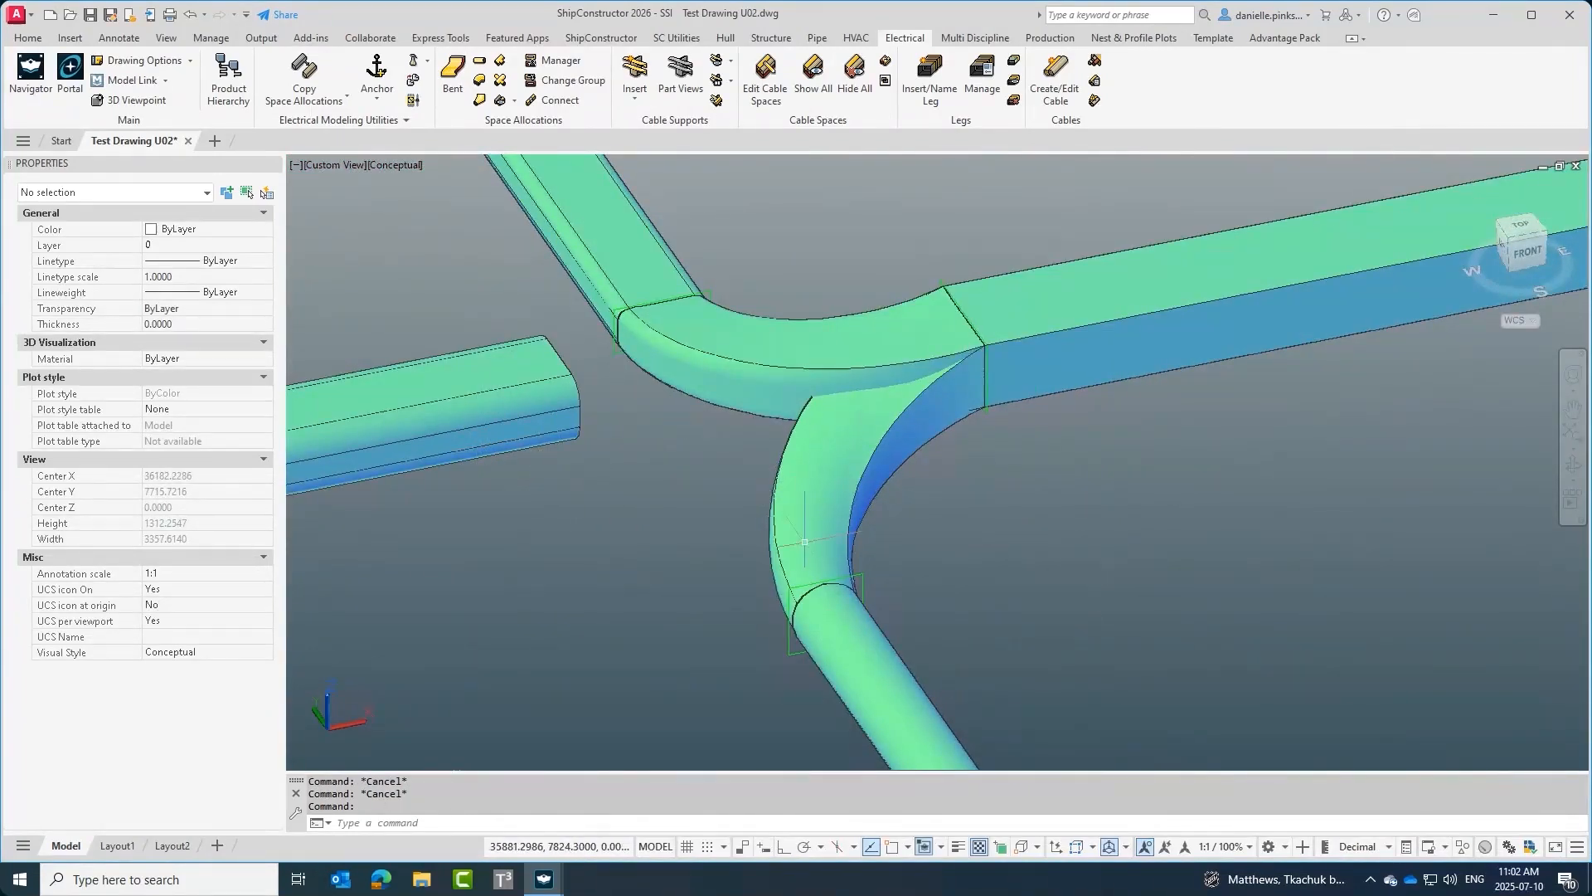
middle_click_drag(809, 497, 851, 525, "shift")
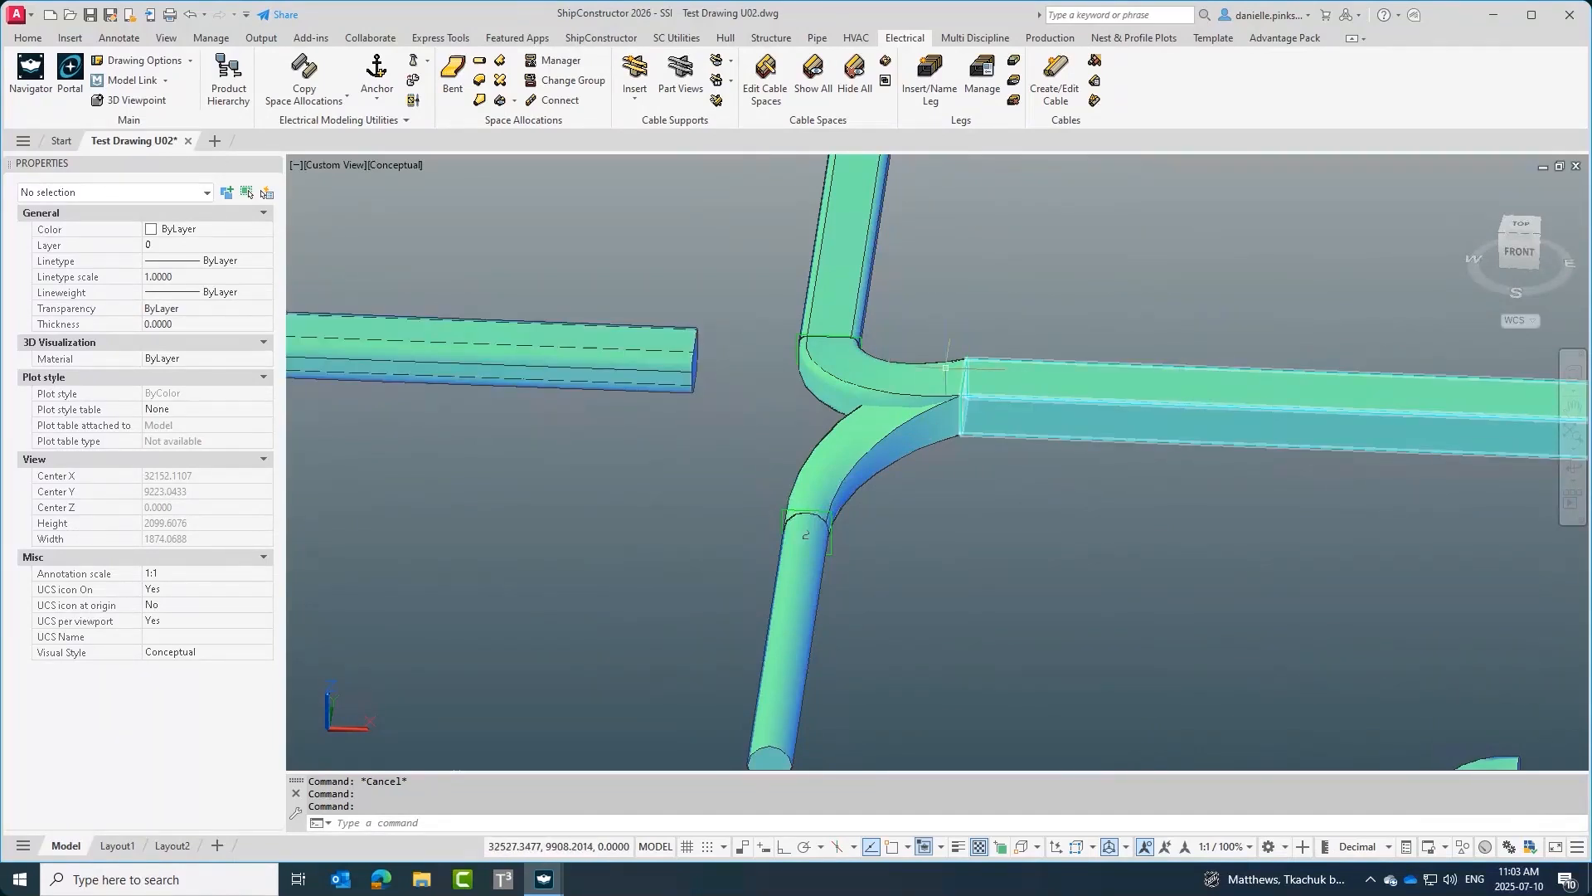
Insert an autofit transition between the end of the first elbow and the end of the left rectangular straight, snapping to endpoints.
middle_click_drag(674, 363, 1020, 448, "shift")
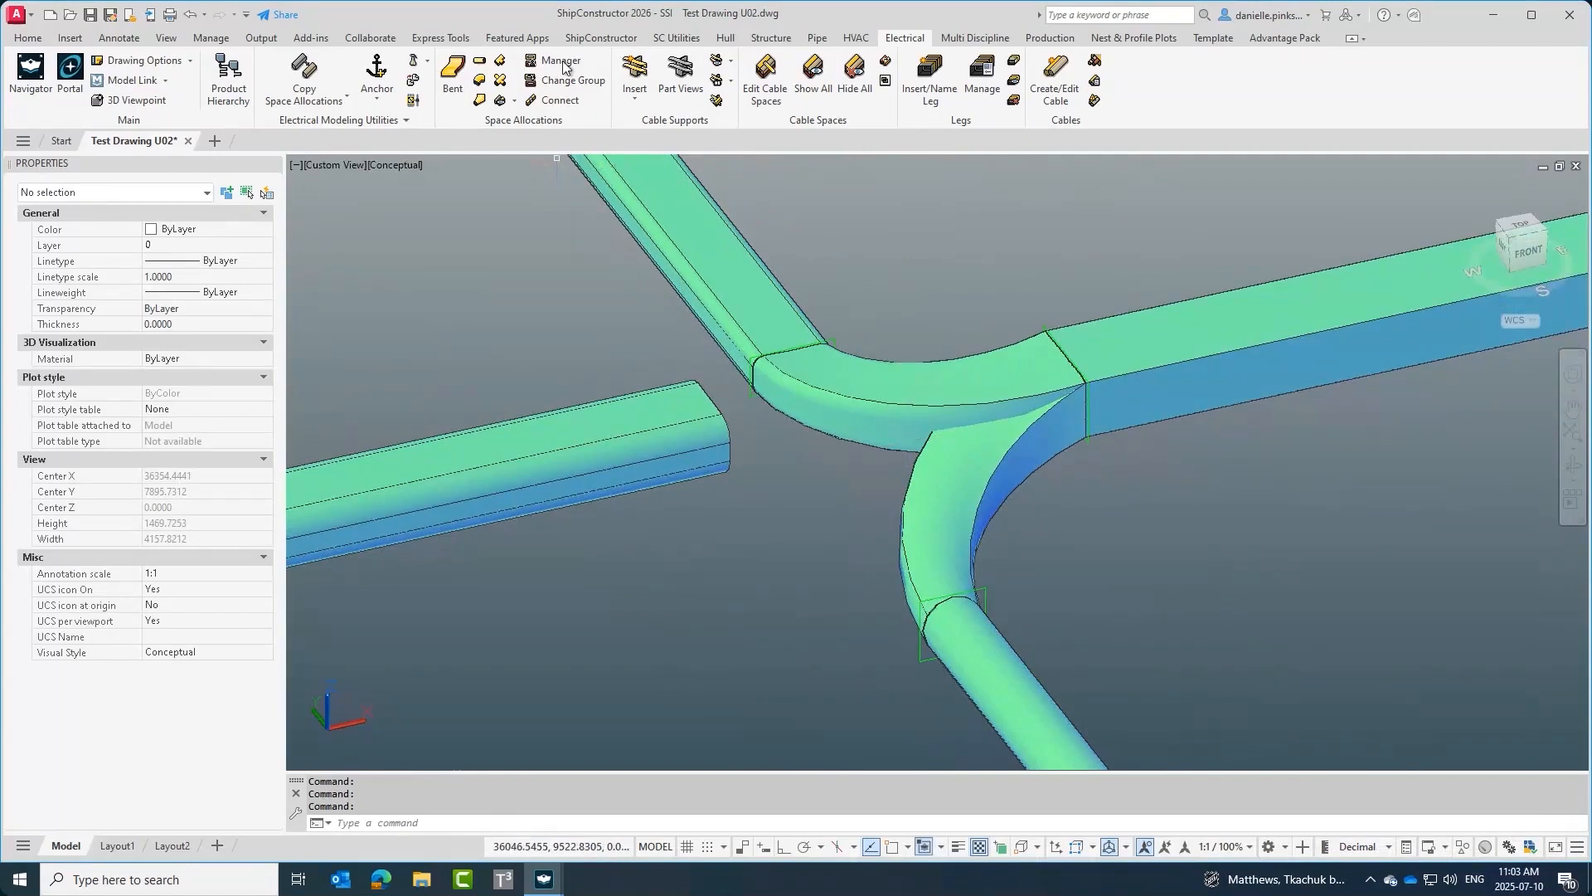
left_click(478, 103)
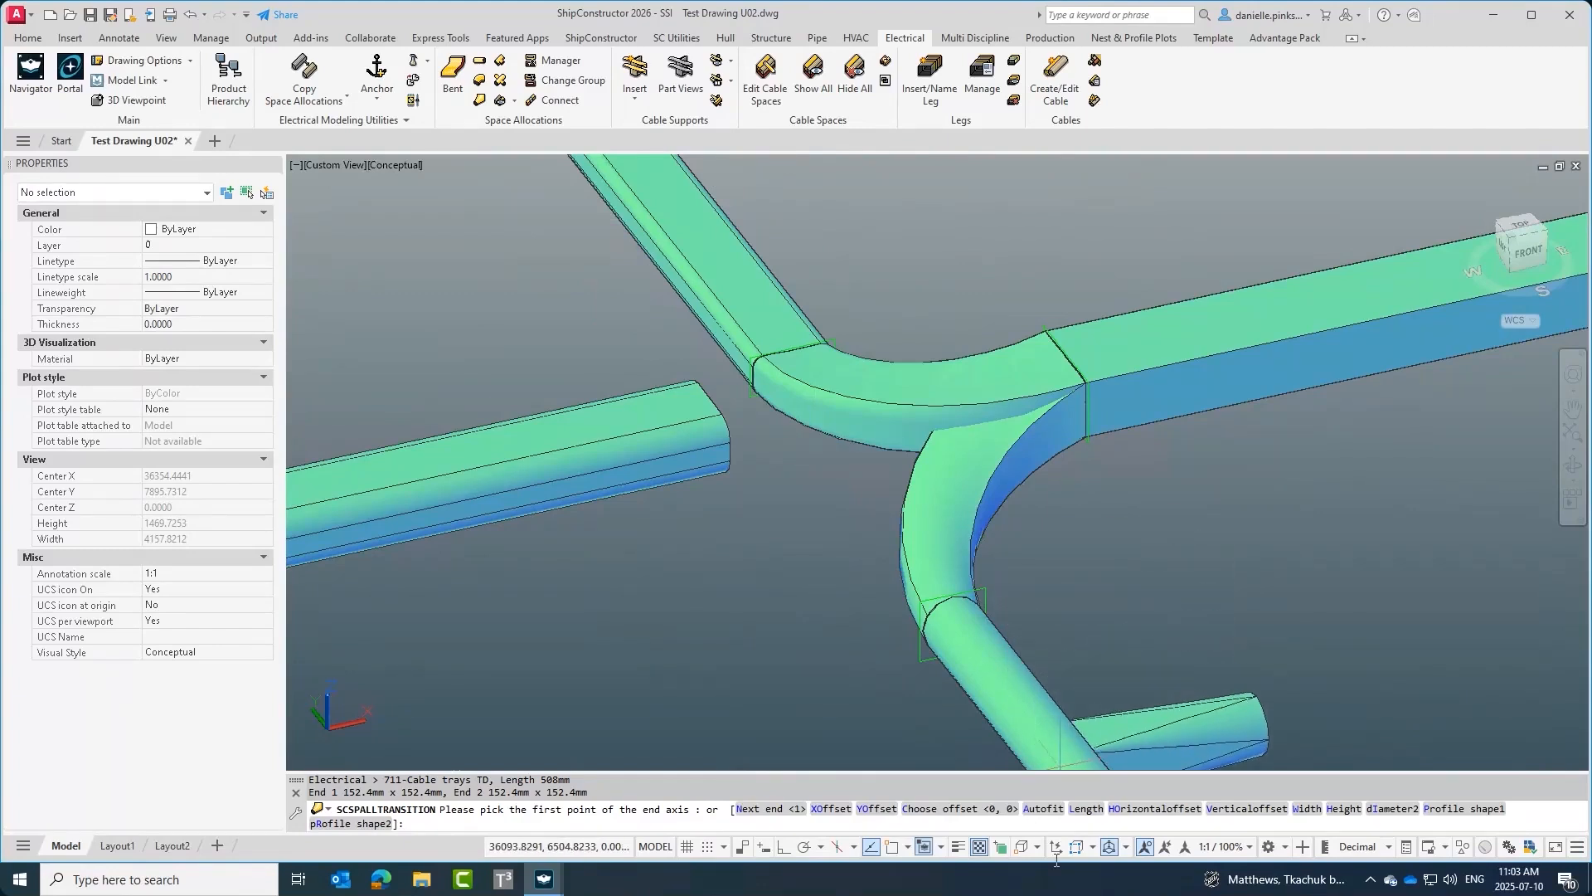
left_click(1030, 815)
right_click(1109, 431, "shift")
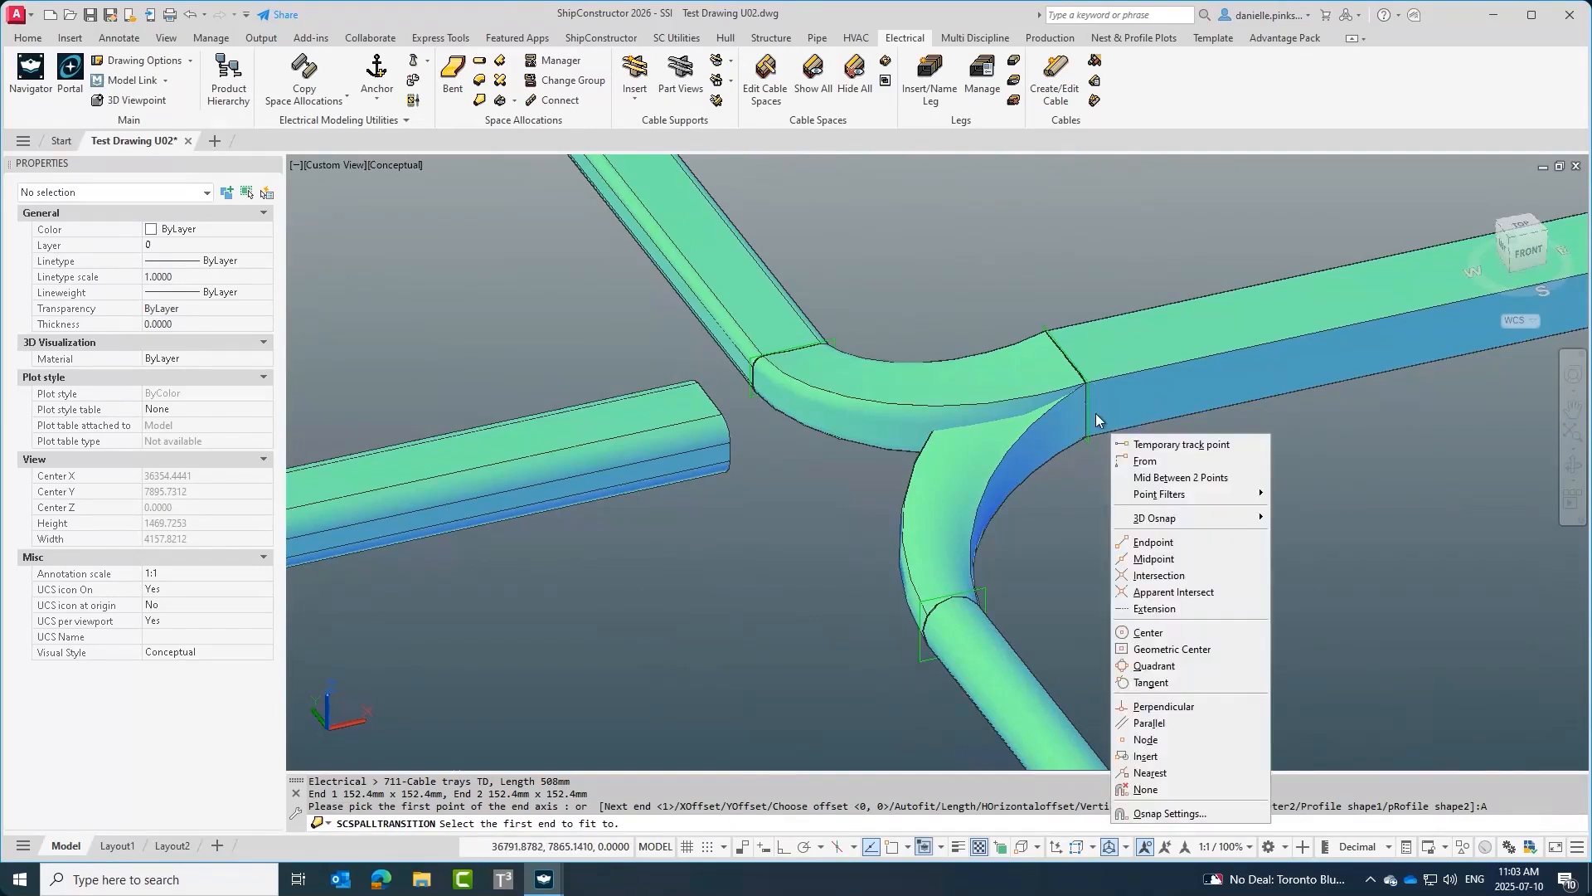
left_click(1153, 542)
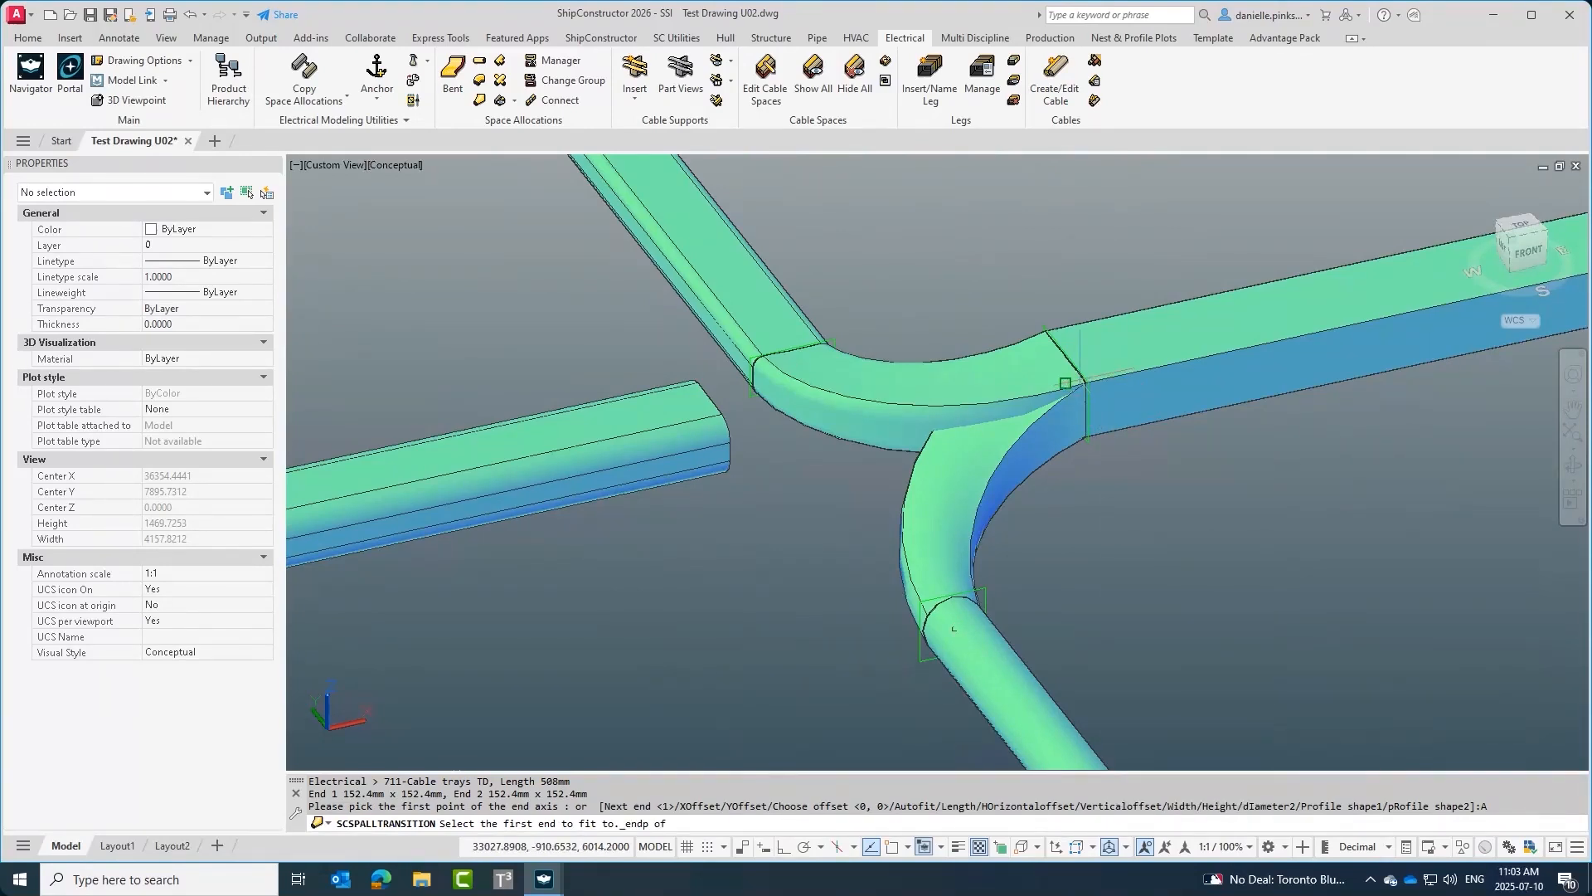
left_click(1064, 383)
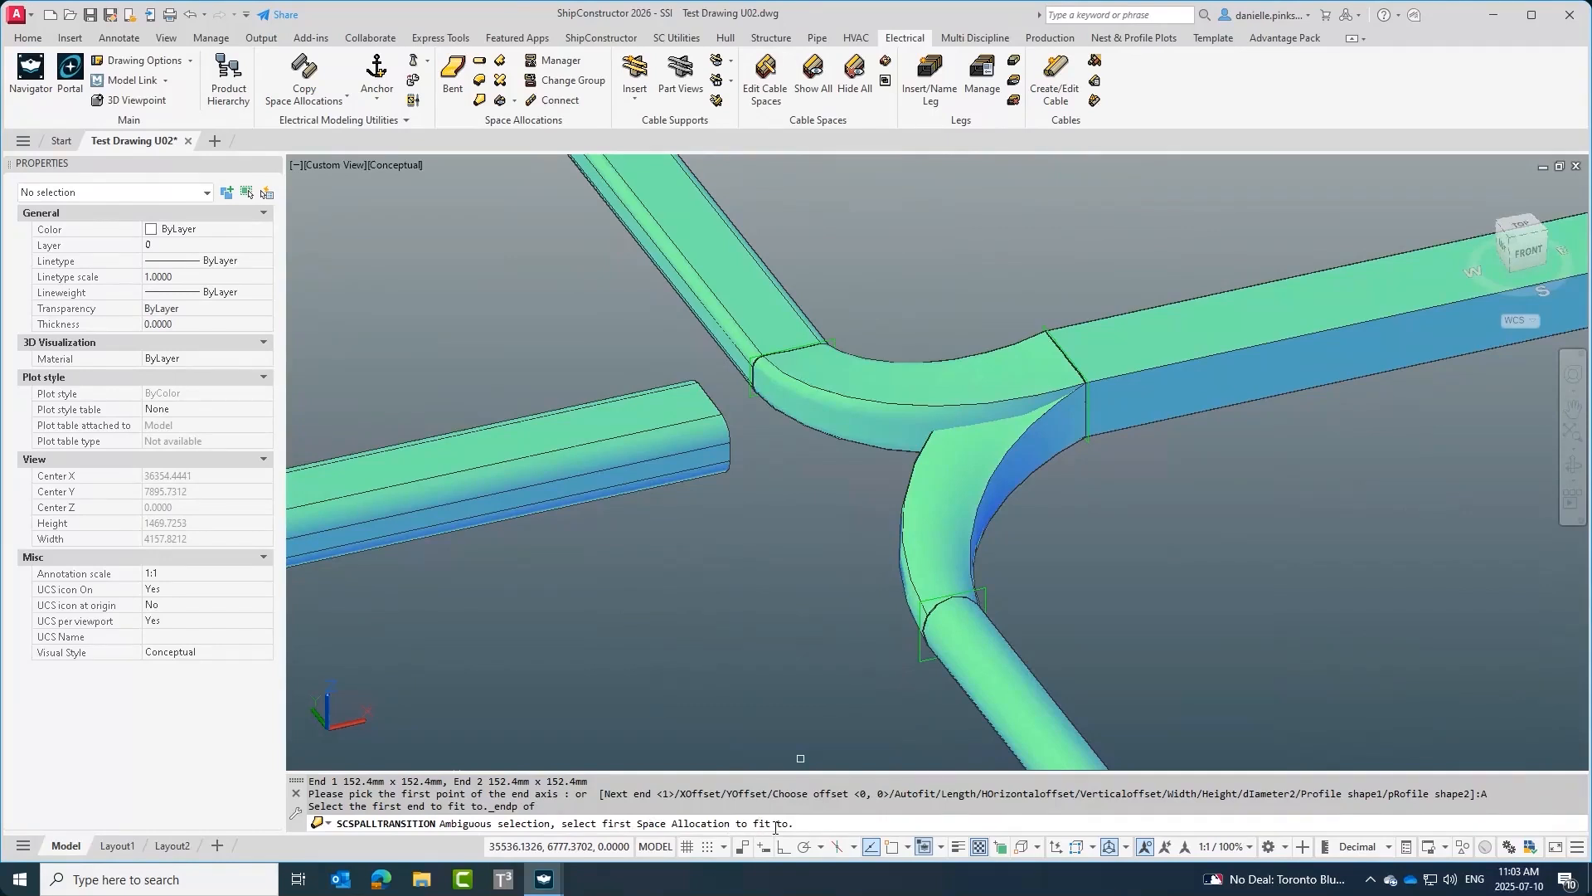
left_click(1142, 388)
right_click(707, 441, "shift")
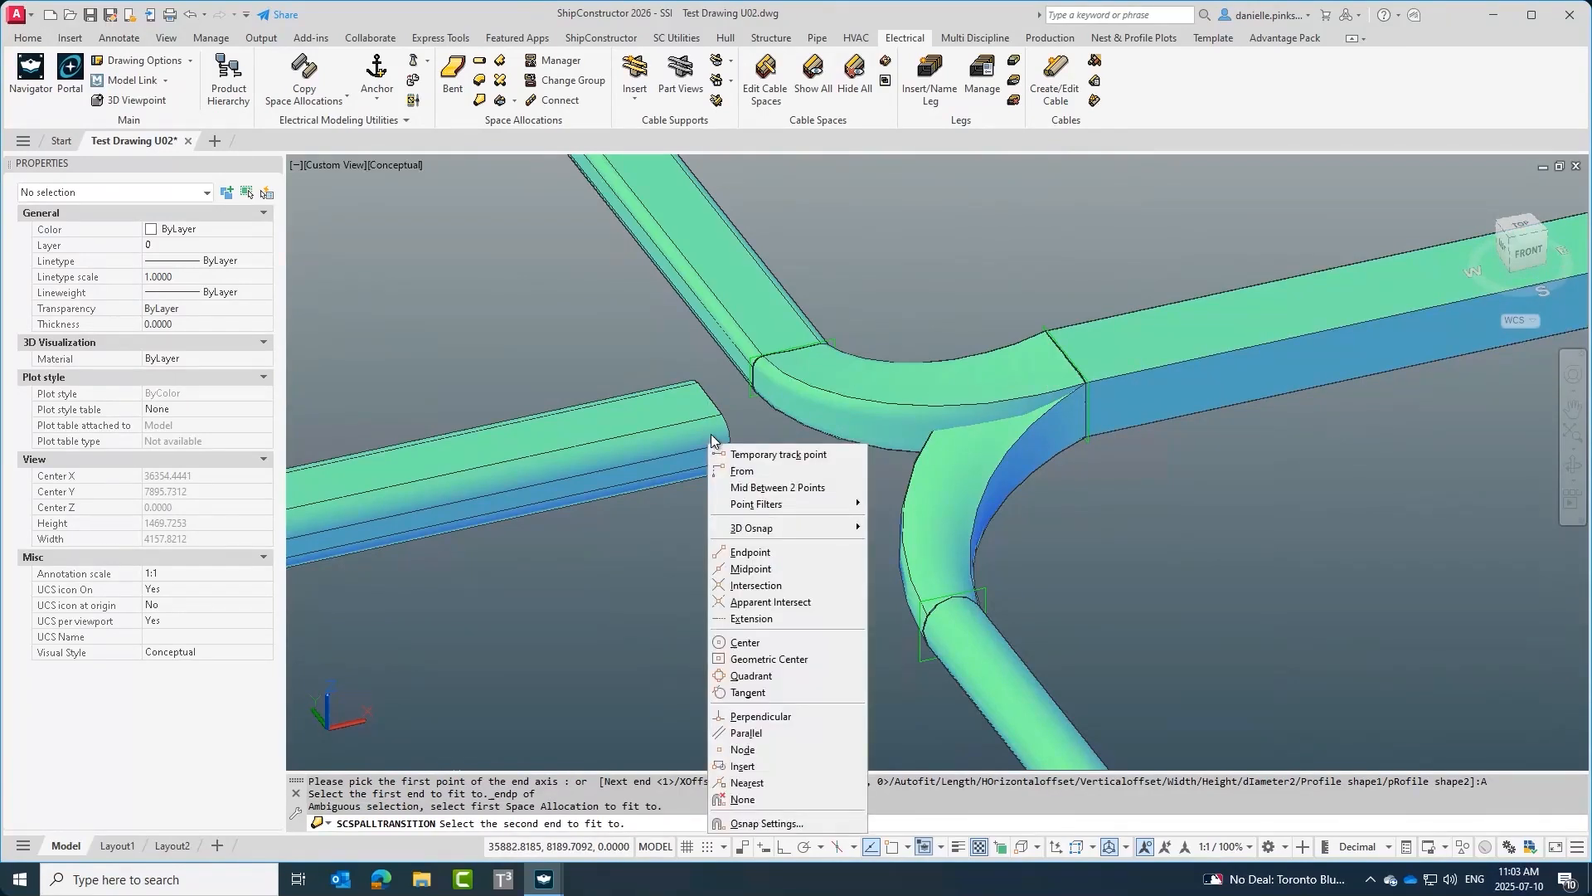
left_click(746, 551)
left_click(719, 454)
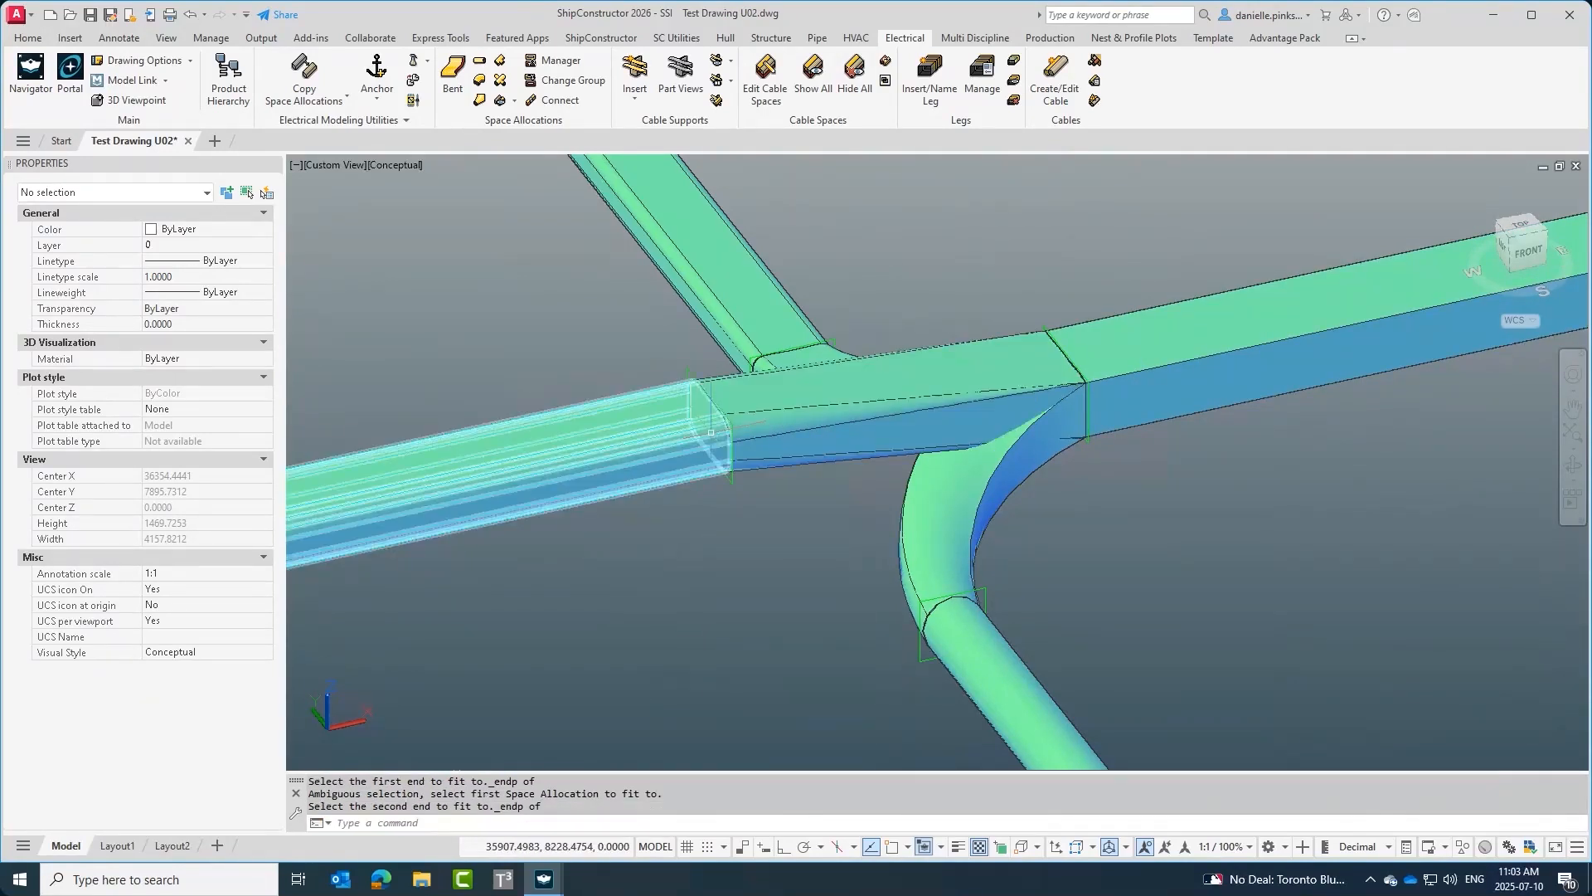
middle_click_drag(1446, 579, 962, 543, "shift")
middle_click_drag(1070, 443, 962, 469)
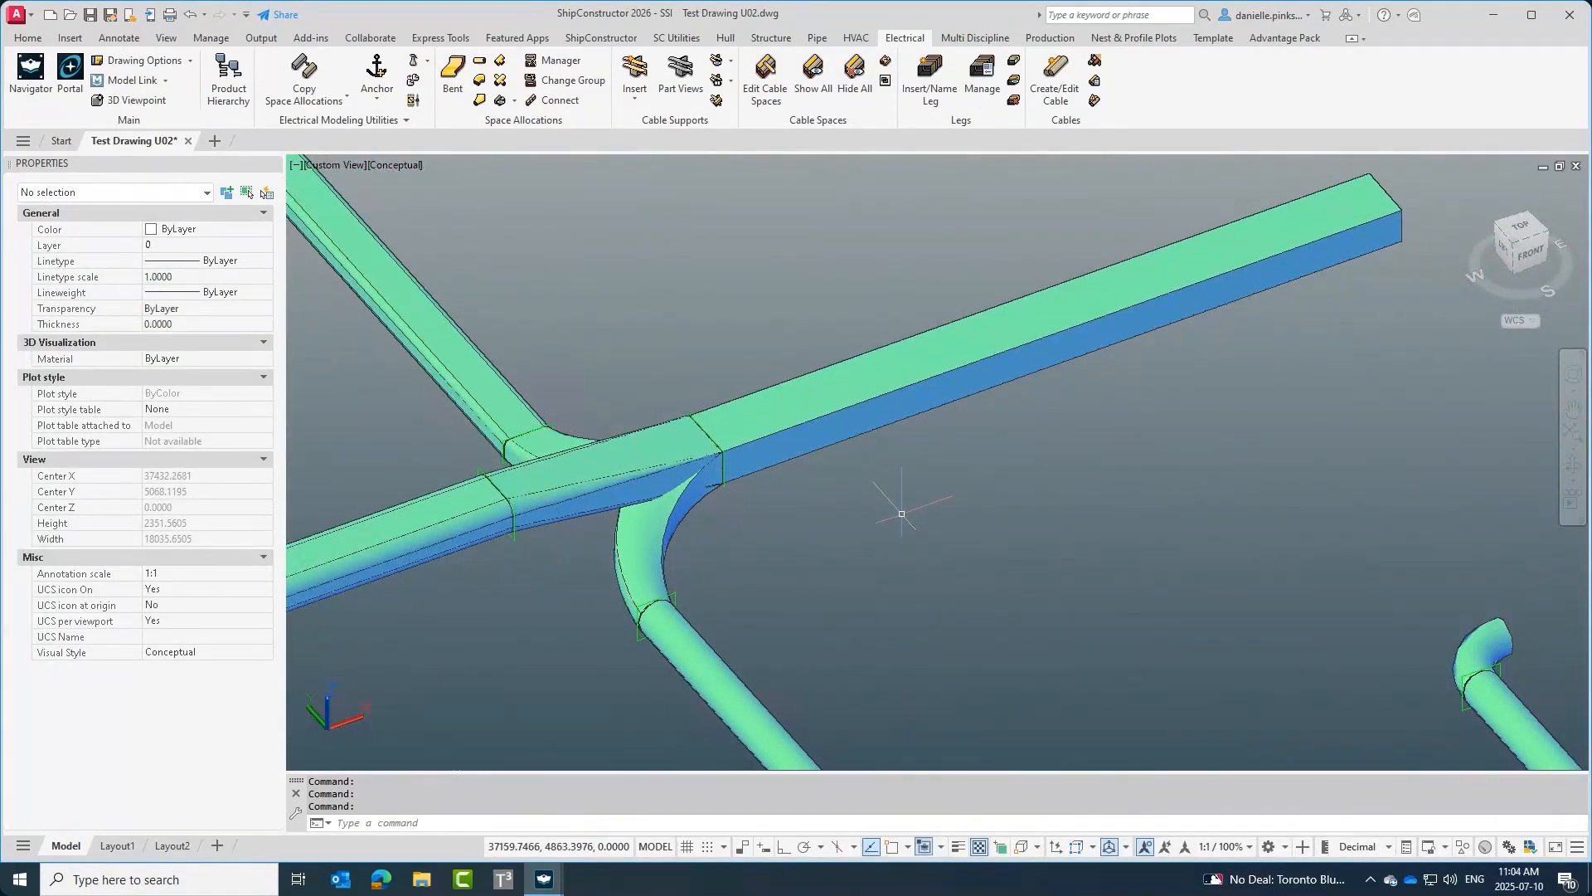
scroll(906, 504, "down", 3)
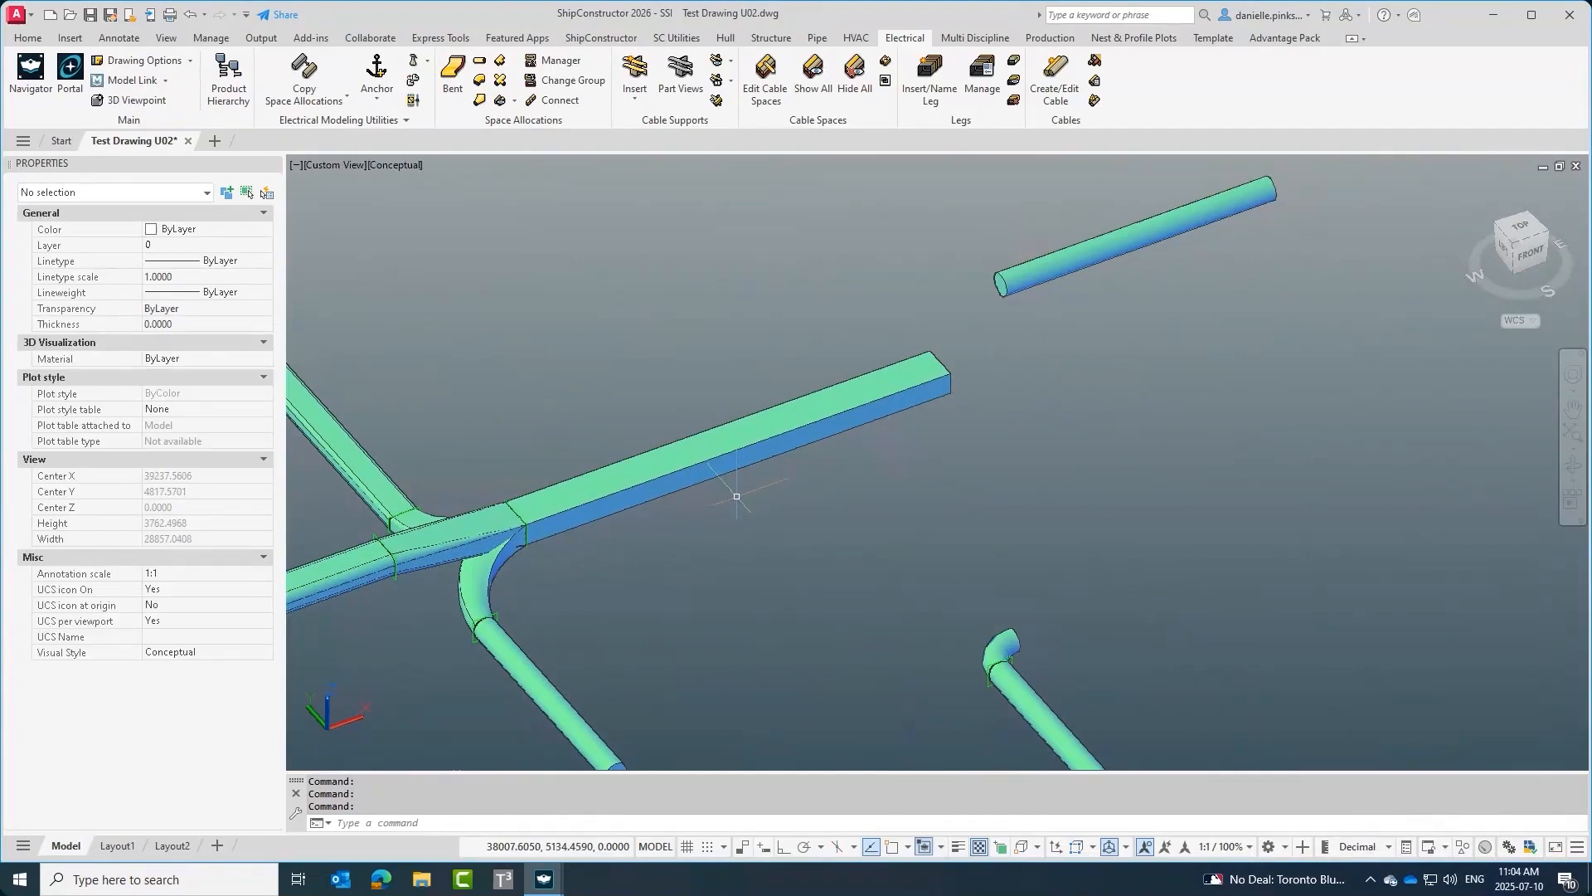